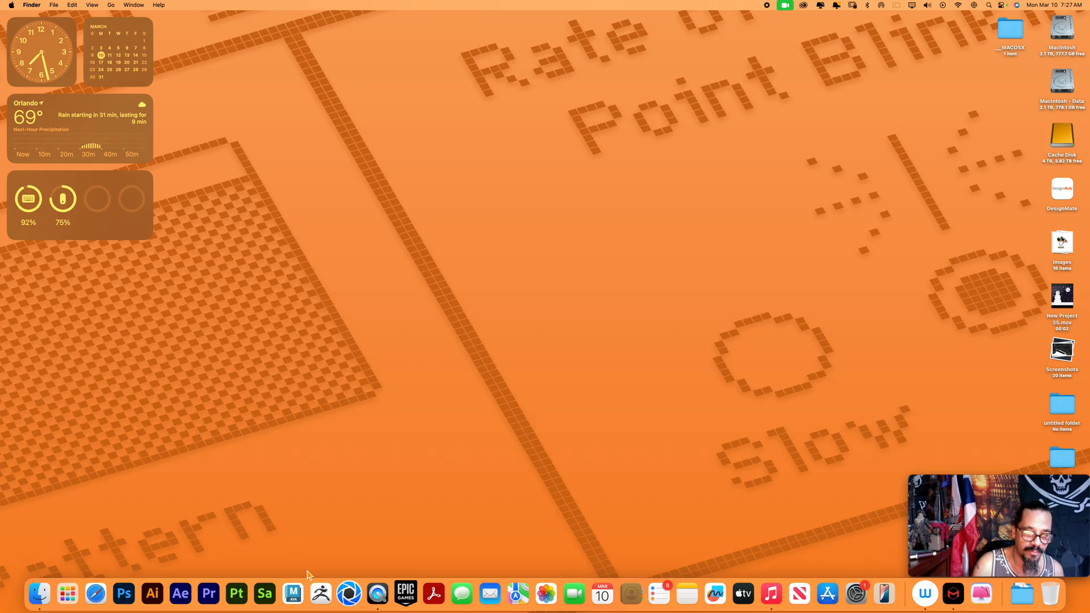
# Launch Maya 2025 and create a new scene from its home screen
pyautogui.click(297, 595)
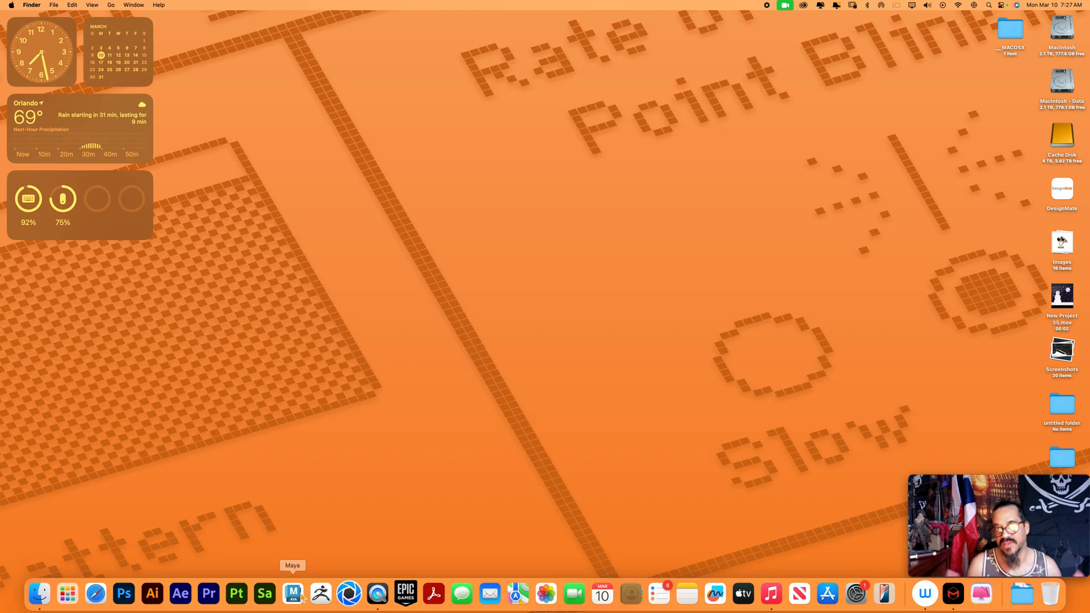
pyautogui.click(296, 594)
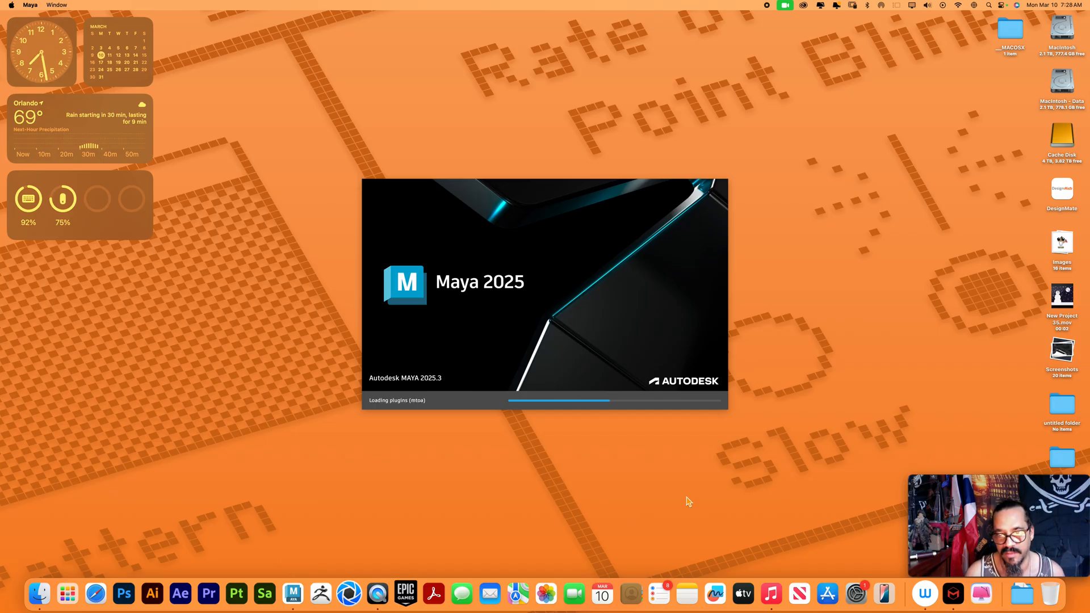
pyautogui.click(791, 459)
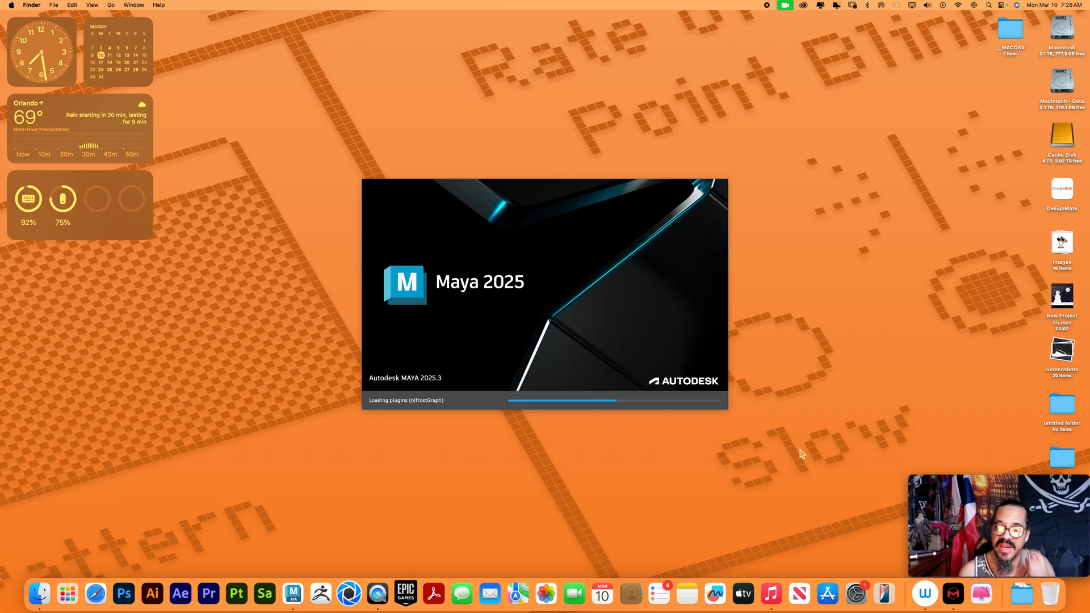
pyautogui.click(819, 416)
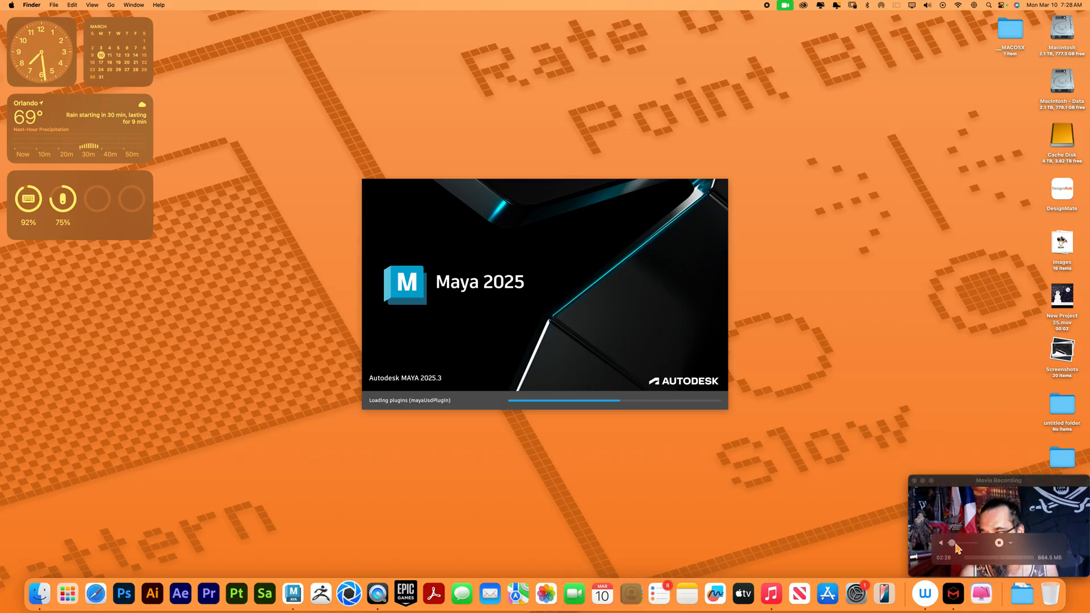
pyautogui.click(959, 548)
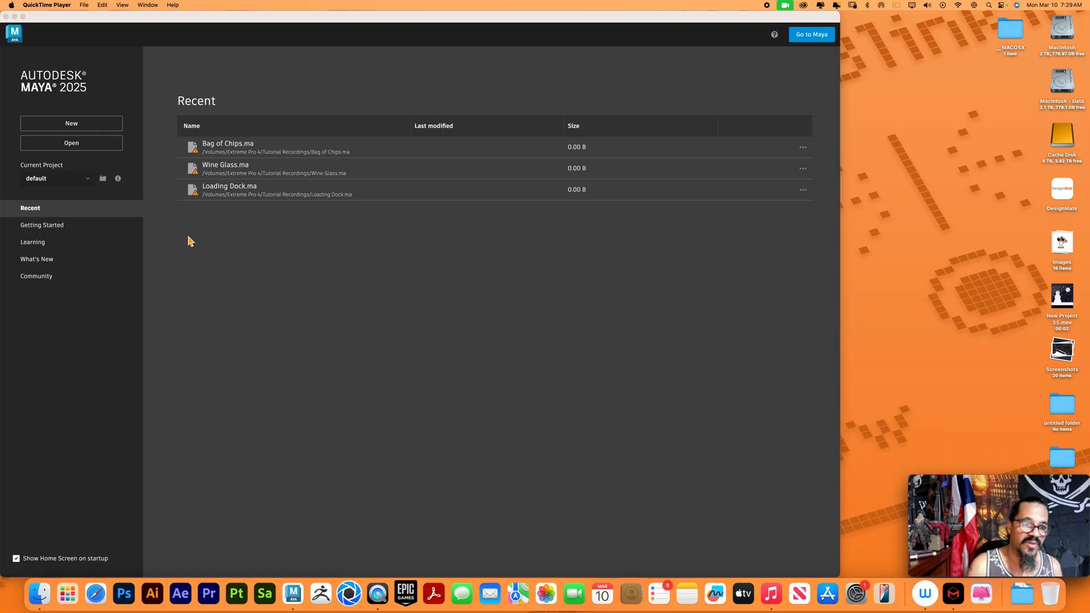
pyautogui.click(97, 132)
pyautogui.click(97, 130)
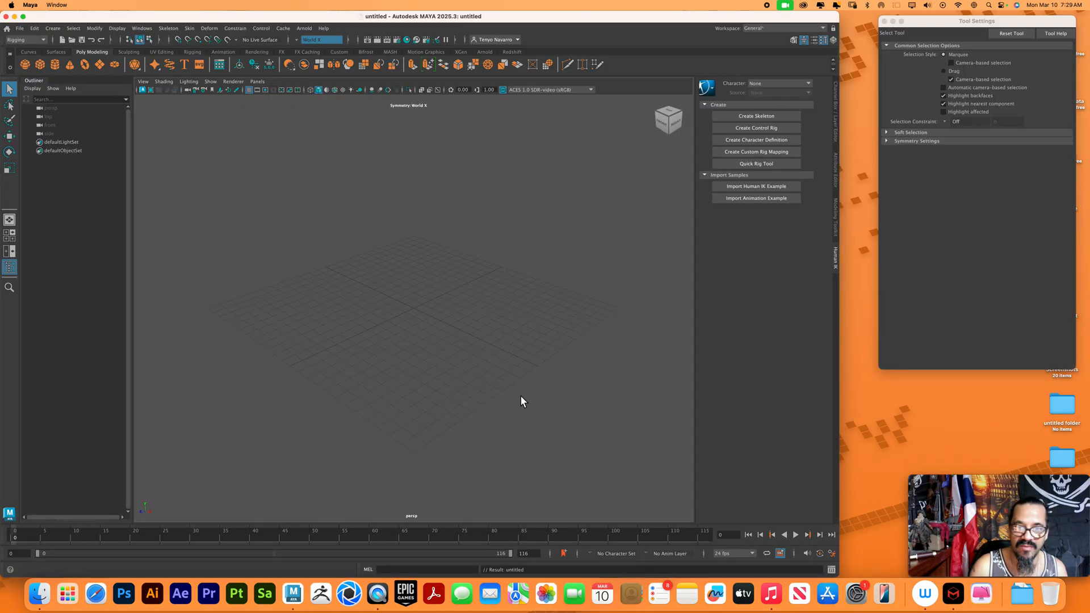
# Import Metal Sonic.fbx from the source folder inside Downloads/metal-sonic into the scene
pyautogui.click(39, 593)
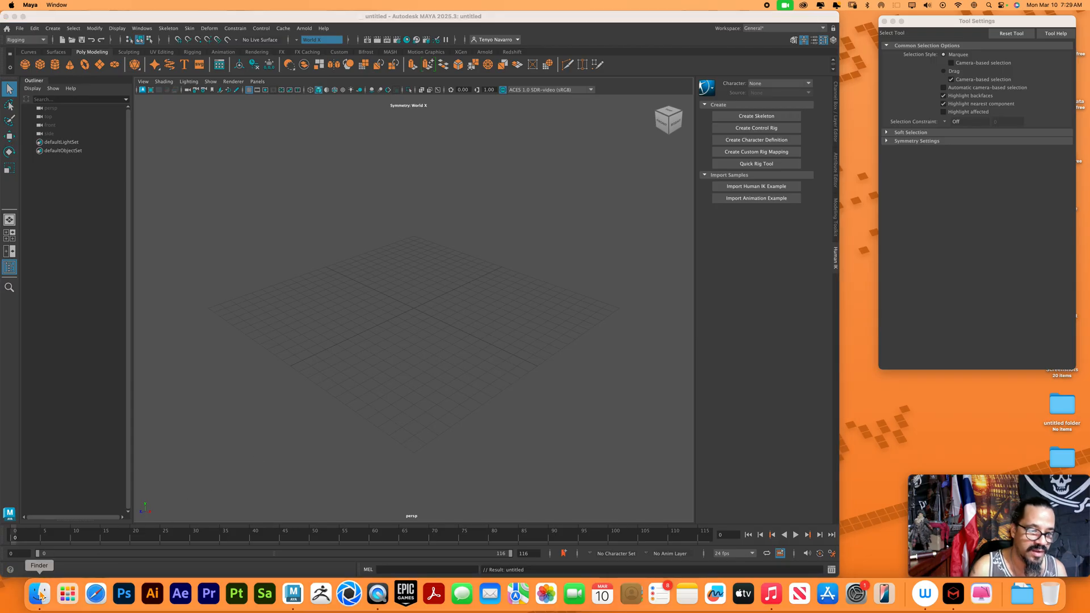
pyautogui.click(161, 206)
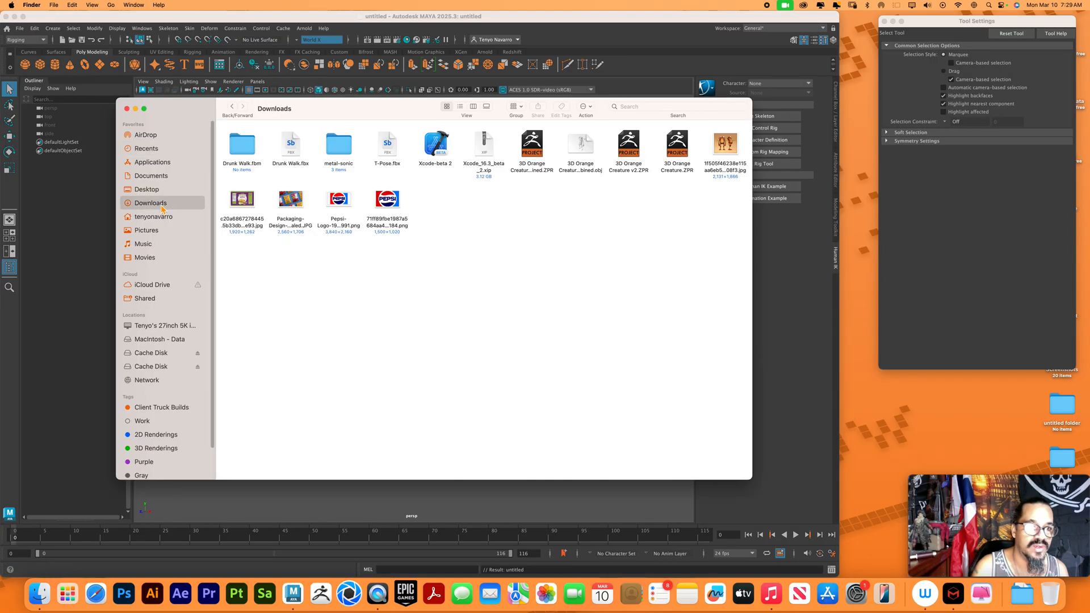
pyautogui.doubleClick(345, 146)
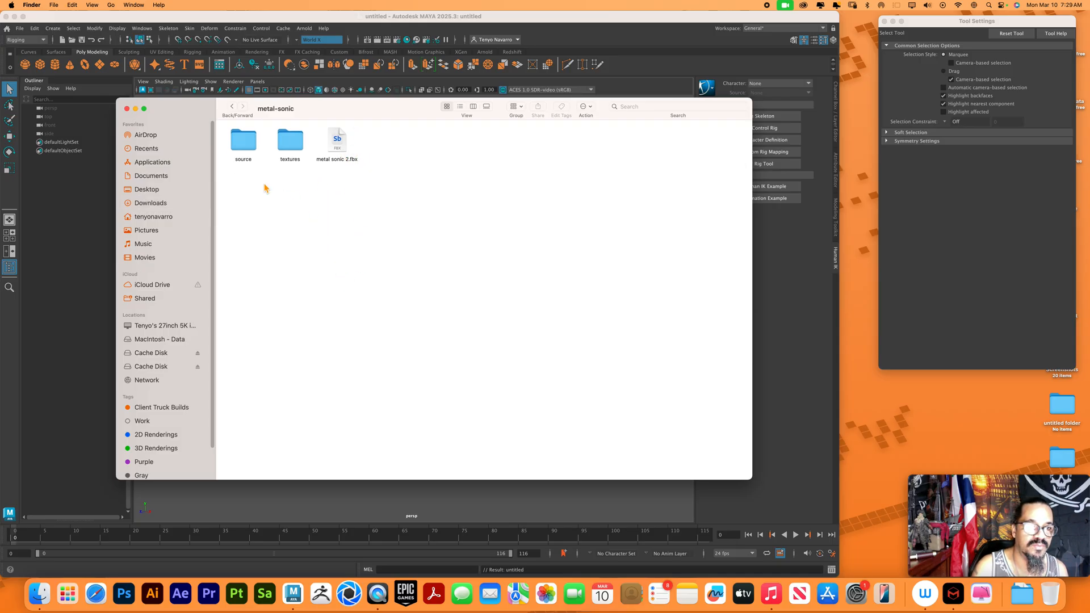
pyautogui.doubleClick(245, 145)
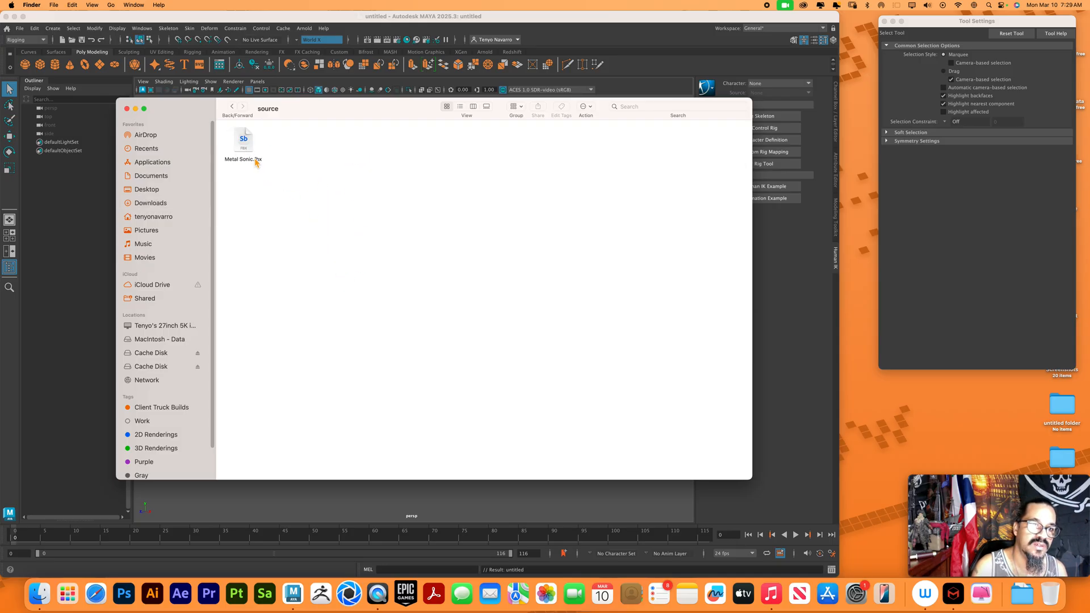
pyautogui.moveTo(306, 121); pyautogui.dragTo(654, 244)
pyautogui.moveTo(590, 264); pyautogui.dragTo(390, 340)
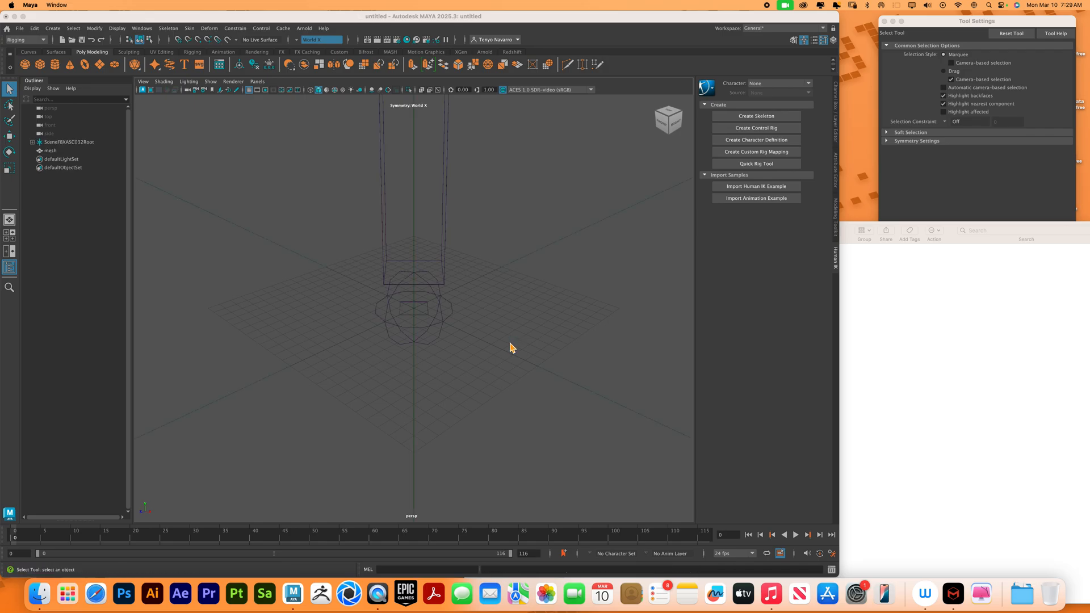
# Frame the imported character in the perspective view and display it with textured shading
pyautogui.moveTo(563, 359)
pyautogui.keyDown('alt'); pyautogui.mouseDown(button='right')
pyautogui.moveTo(447, 279)
pyautogui.moveTo(304, 231)
pyautogui.mouseUp(button='right'); pyautogui.keyUp('alt')
pyautogui.keyDown('alt'); pyautogui.moveTo(623, 330); pyautogui.dragTo(303, 214, button='right'); pyautogui.keyUp('alt')
pyautogui.keyDown('alt'); pyautogui.moveTo(587, 327); pyautogui.dragTo(415, 221, button='right'); pyautogui.keyUp('alt')
pyautogui.keyDown('alt'); pyautogui.moveTo(416, 210); pyautogui.dragTo(409, 318, button='middle'); pyautogui.keyUp('alt')
pyautogui.keyDown('alt'); pyautogui.moveTo(410, 322); pyautogui.dragTo(519, 346, button='right'); pyautogui.keyUp('alt')
pyautogui.keyDown('alt'); pyautogui.moveTo(539, 360); pyautogui.dragTo(537, 361); pyautogui.keyUp('alt')
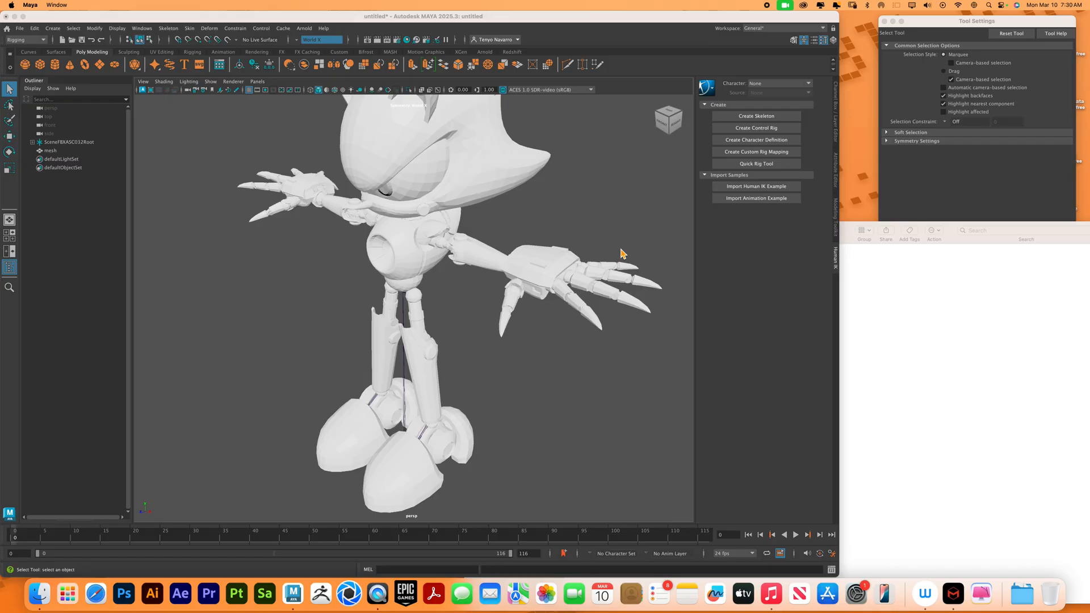
pyautogui.press('6')
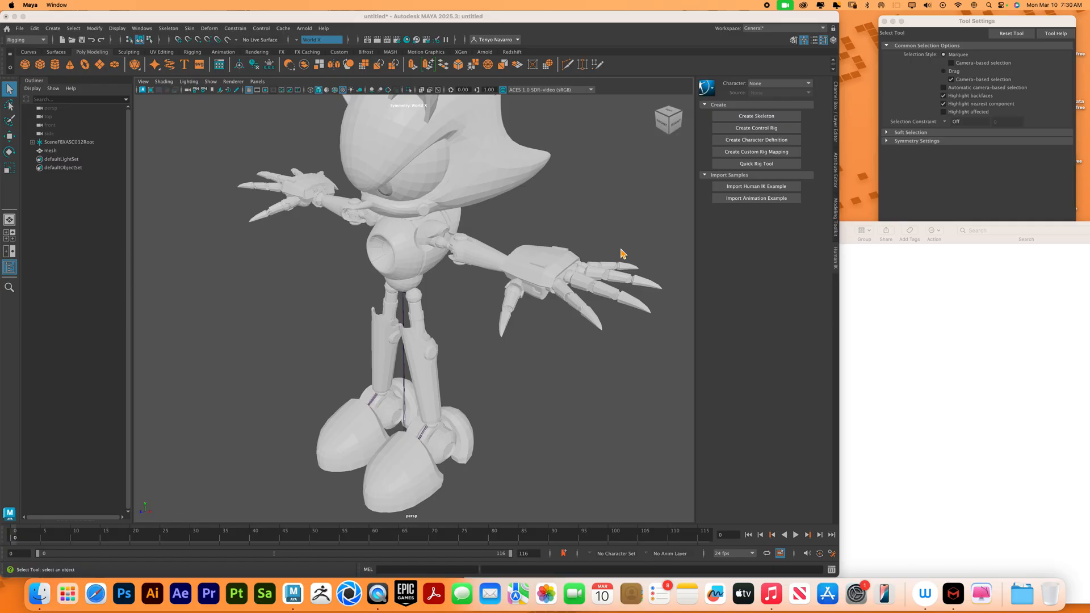
# Check the character's skeleton in X-Ray shading by trying the Rotate tool on the head joint, and restore normal shading
pyautogui.click(165, 81)
pyautogui.click(183, 166)
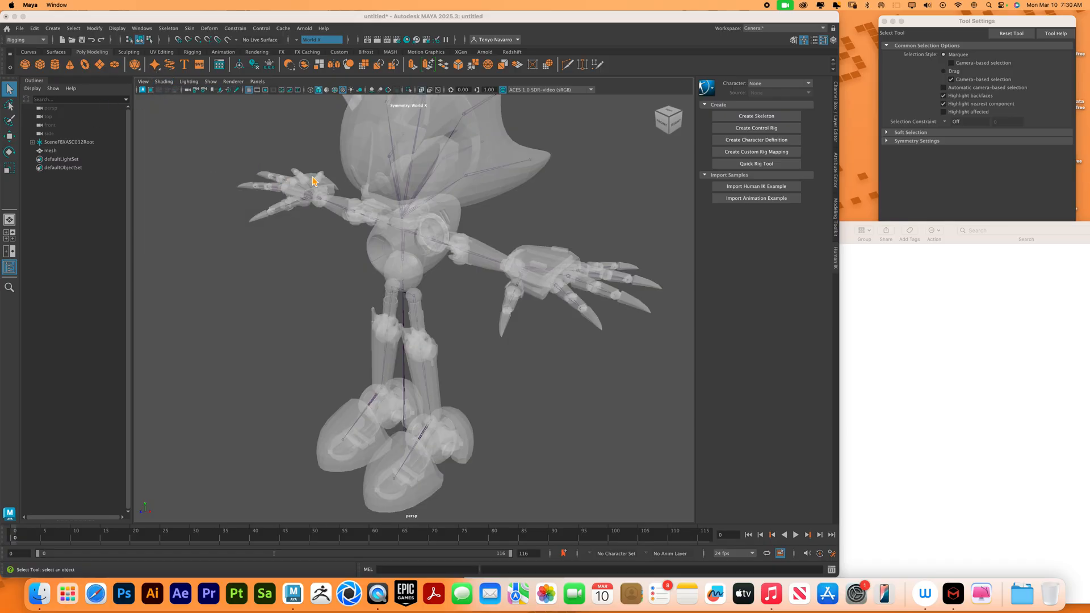
pyautogui.click(404, 218)
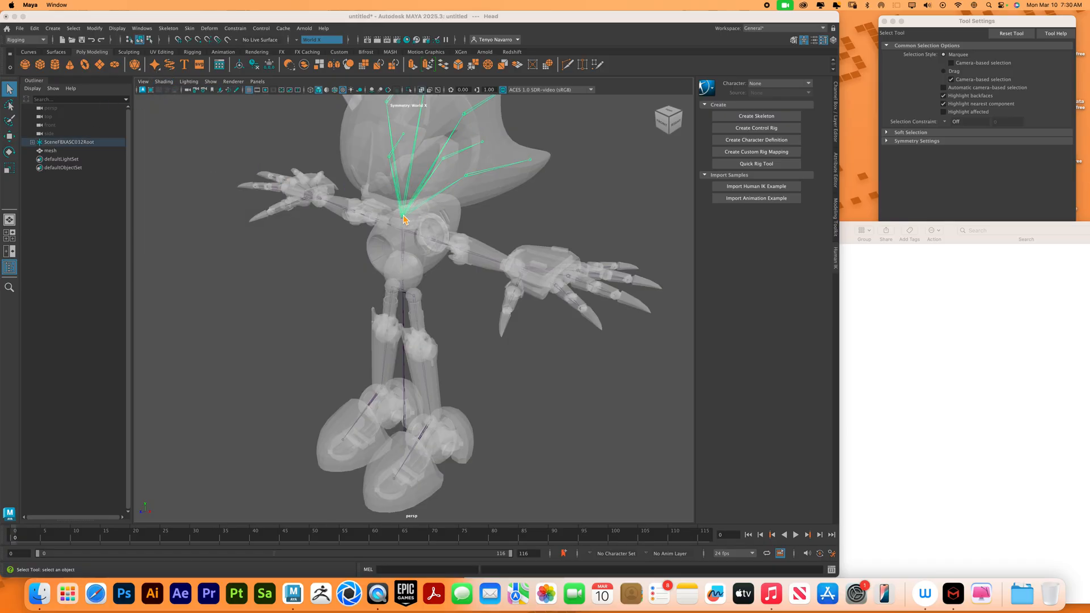
pyautogui.press('e')
pyautogui.moveTo(405, 218); pyautogui.dragTo(474, 206)
pyautogui.click(545, 203)
pyautogui.keyDown('alt'); pyautogui.moveTo(607, 372); pyautogui.dragTo(545, 280); pyautogui.keyUp('alt')
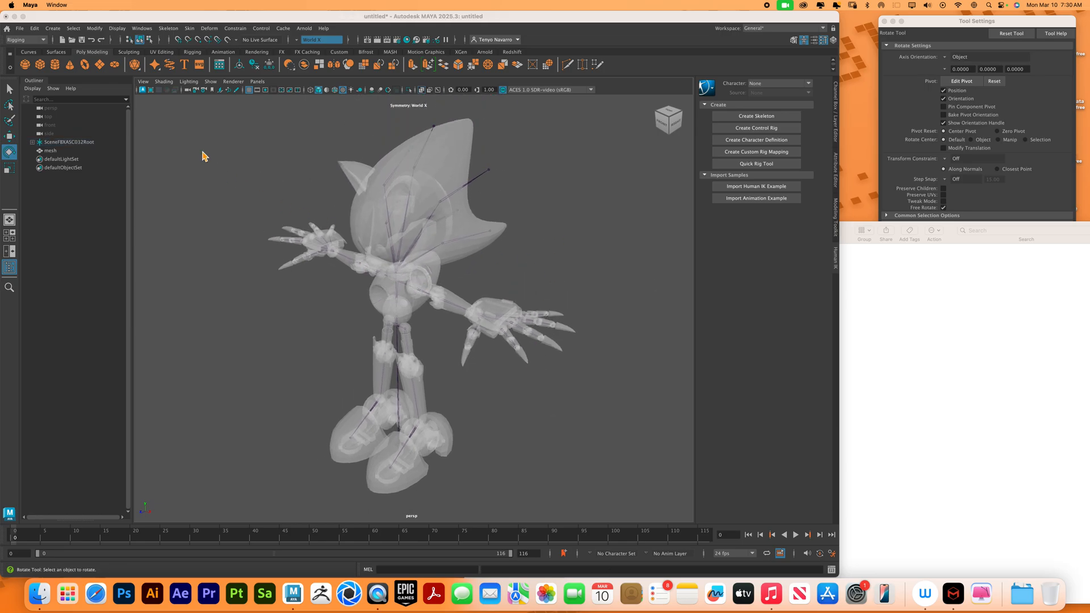
pyautogui.click(164, 81)
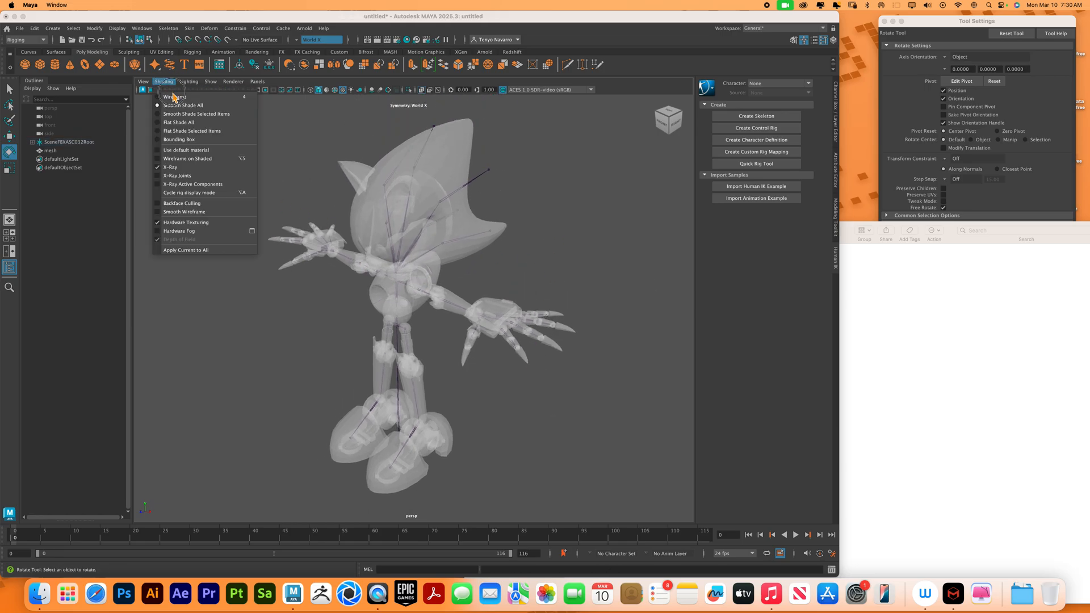
pyautogui.click(187, 168)
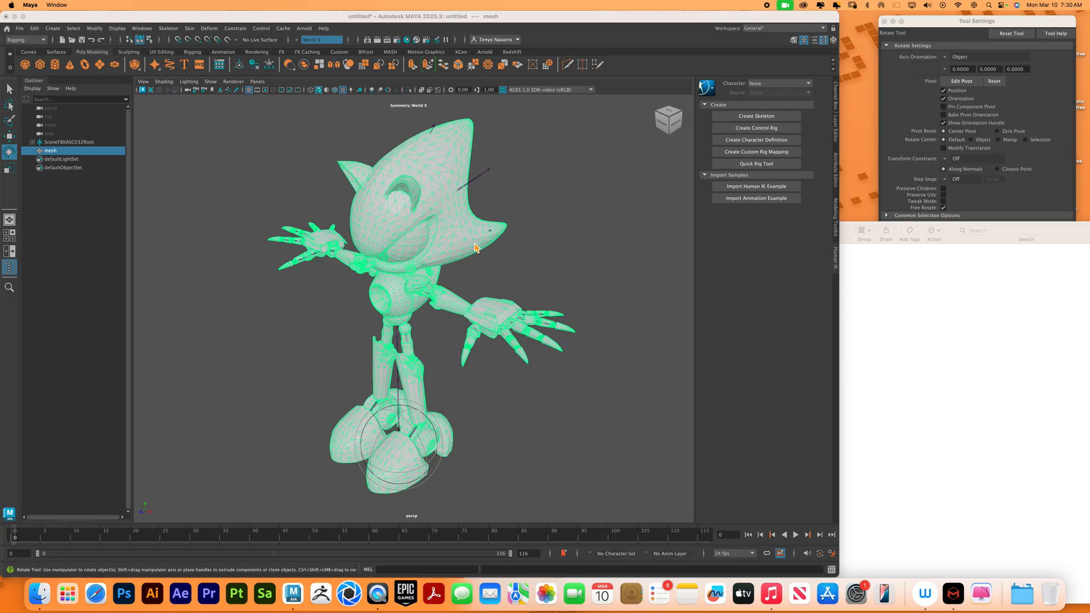
# Check which image files the metal-sonic textures folder contains and close the folder window
pyautogui.click(39, 593)
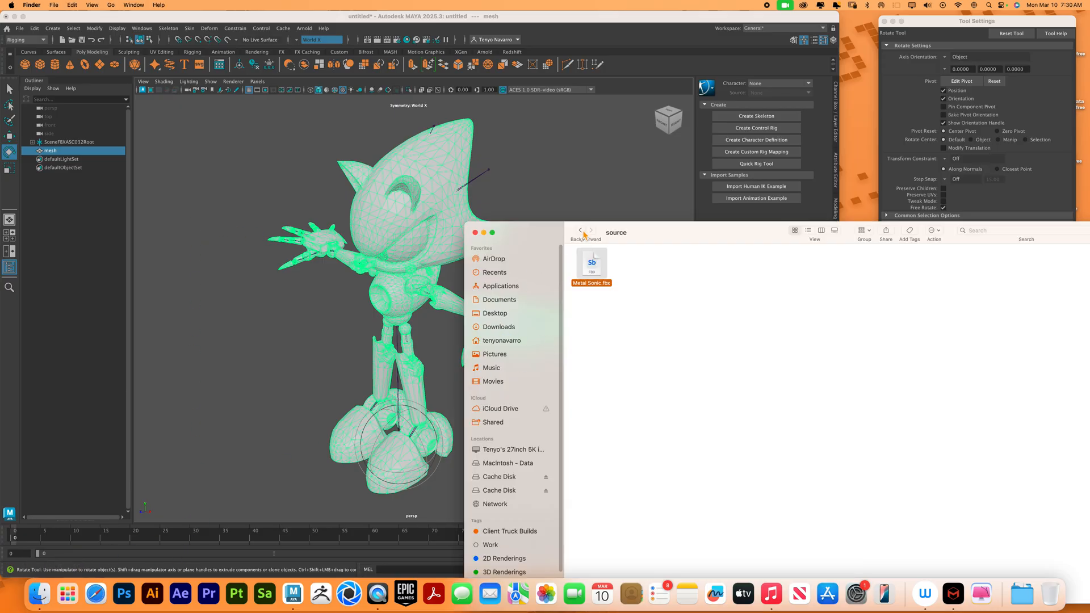
pyautogui.click(580, 231)
pyautogui.doubleClick(644, 272)
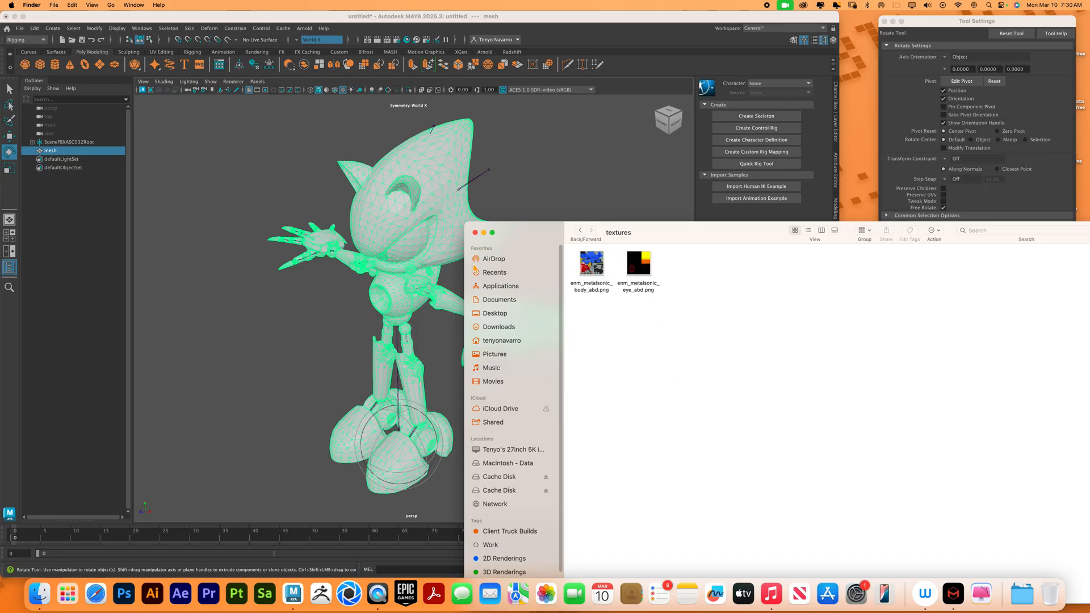
pyautogui.click(476, 233)
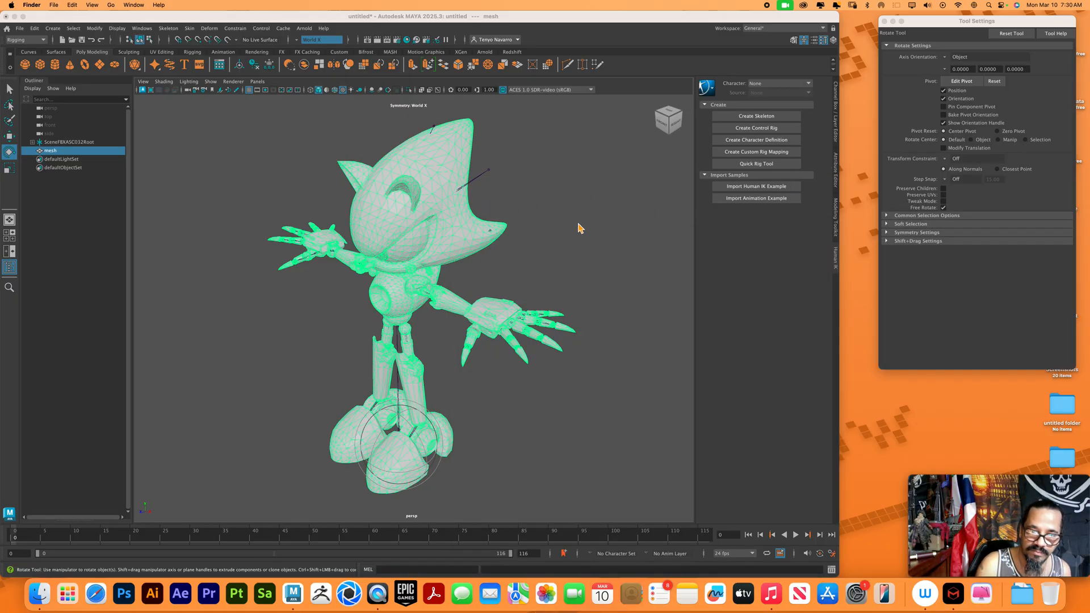
# Look through the mesh's connected nodes in the Attribute Editor and open the base_color_texture file node
pyautogui.click(835, 169)
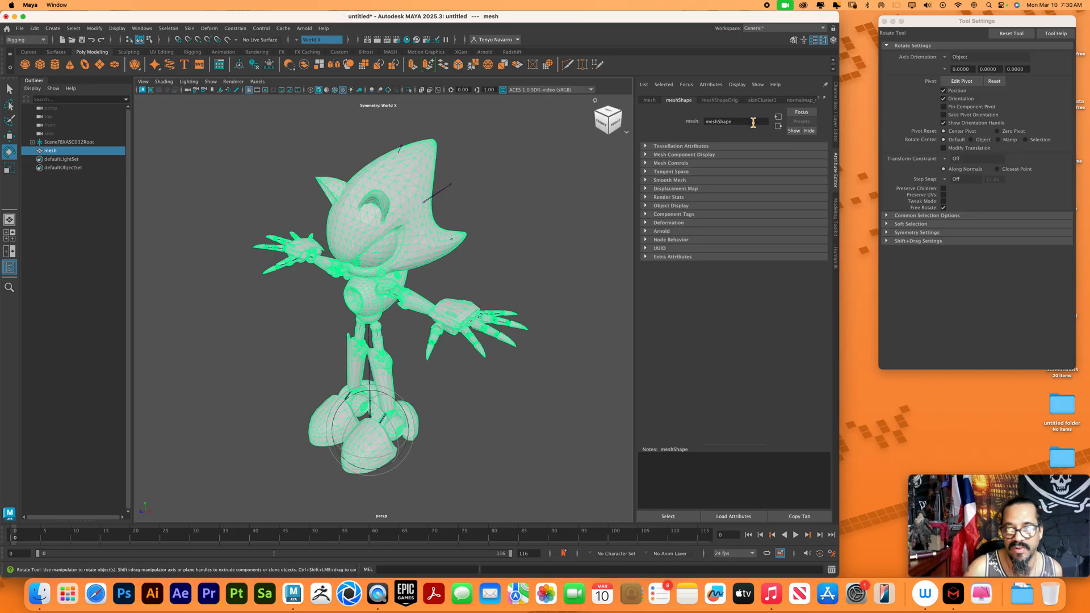
pyautogui.click(825, 97)
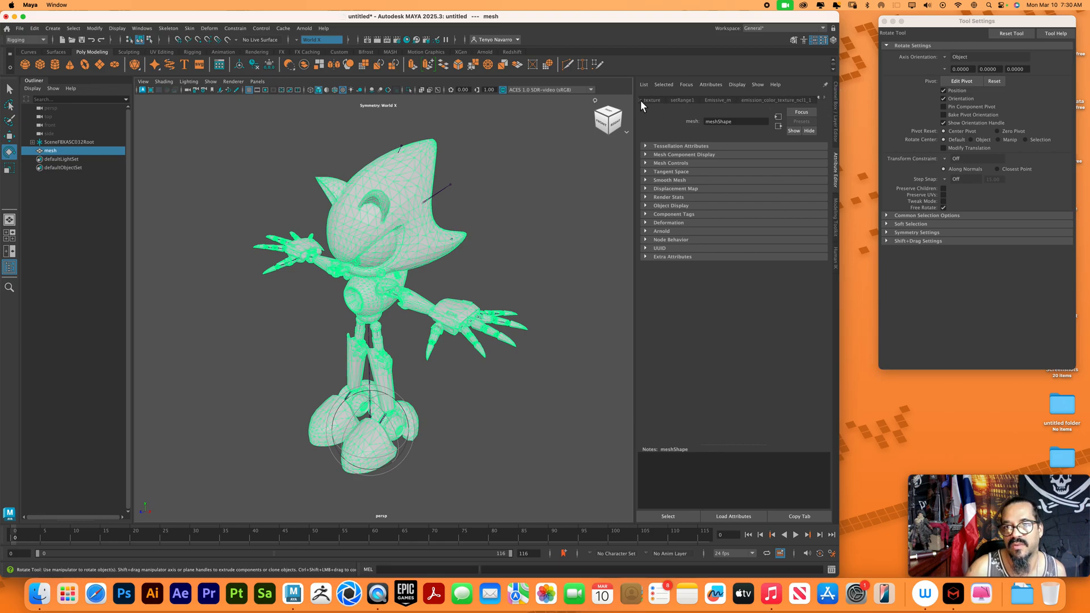
pyautogui.click(820, 98)
pyautogui.click(820, 98)
pyautogui.click(820, 97)
pyautogui.click(820, 98)
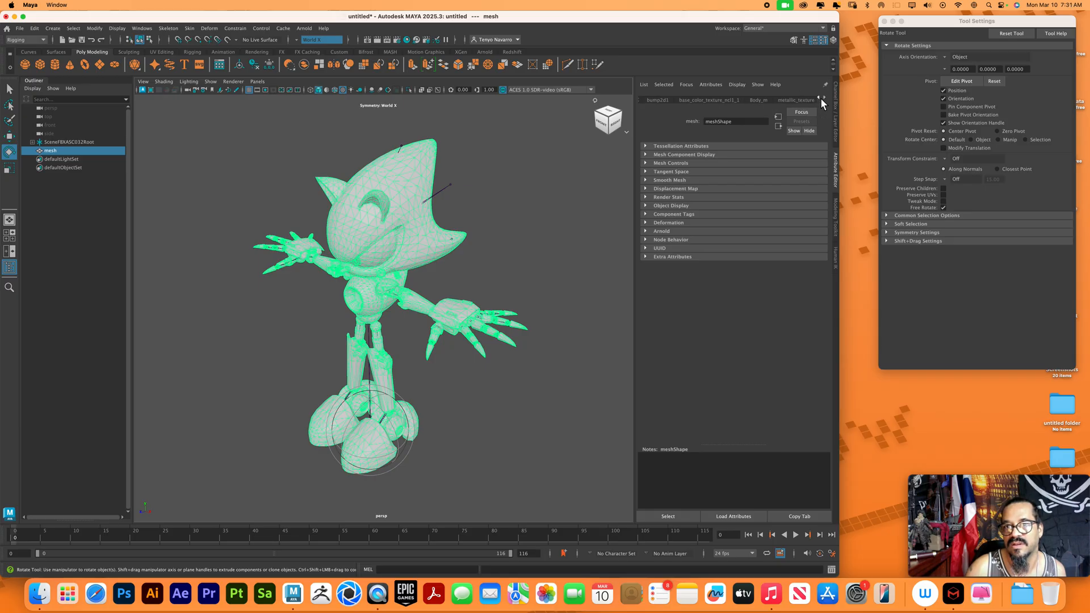
pyautogui.click(820, 98)
pyautogui.click(820, 98)
pyautogui.click(821, 100)
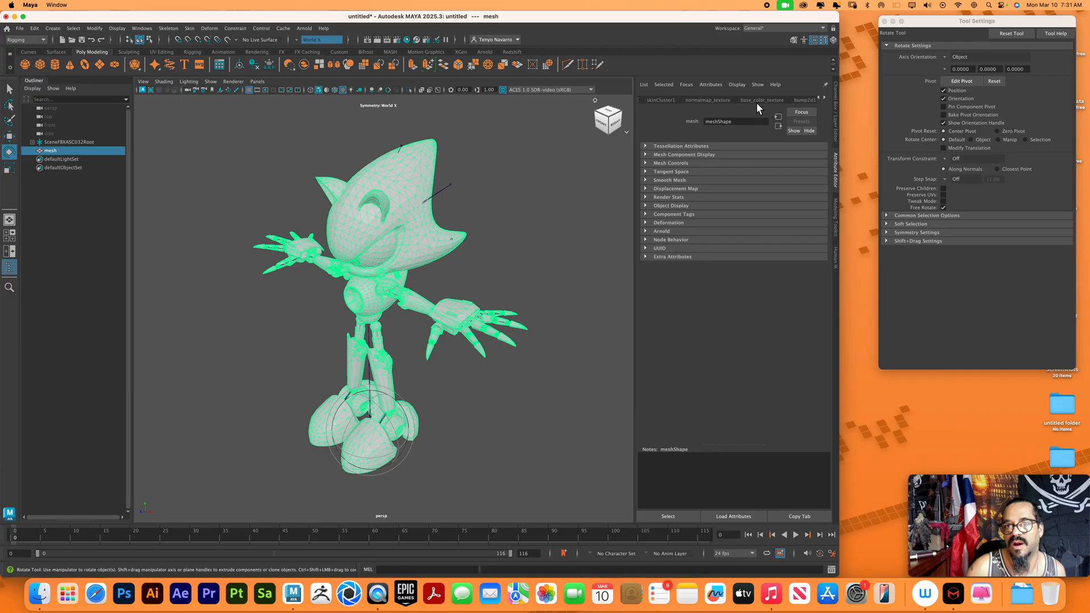
pyautogui.click(661, 100)
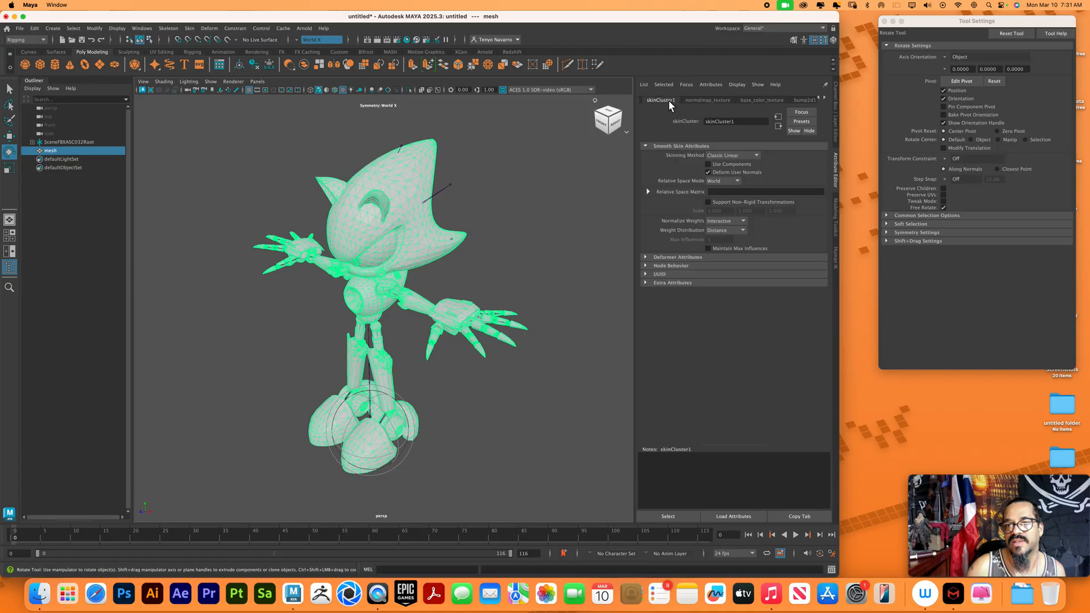
pyautogui.click(762, 99)
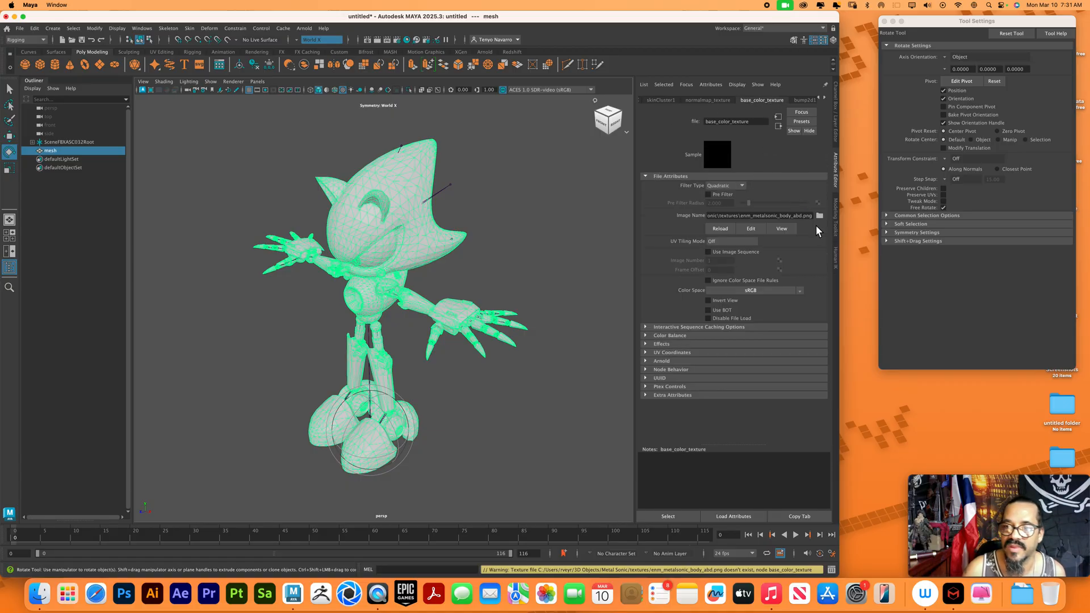
# Check the image assigned to the base_color_texture_ncl1_1 node and return to the base_color_texture node
pyautogui.click(819, 99)
pyautogui.click(819, 98)
pyautogui.click(824, 99)
pyautogui.click(825, 100)
pyautogui.click(825, 99)
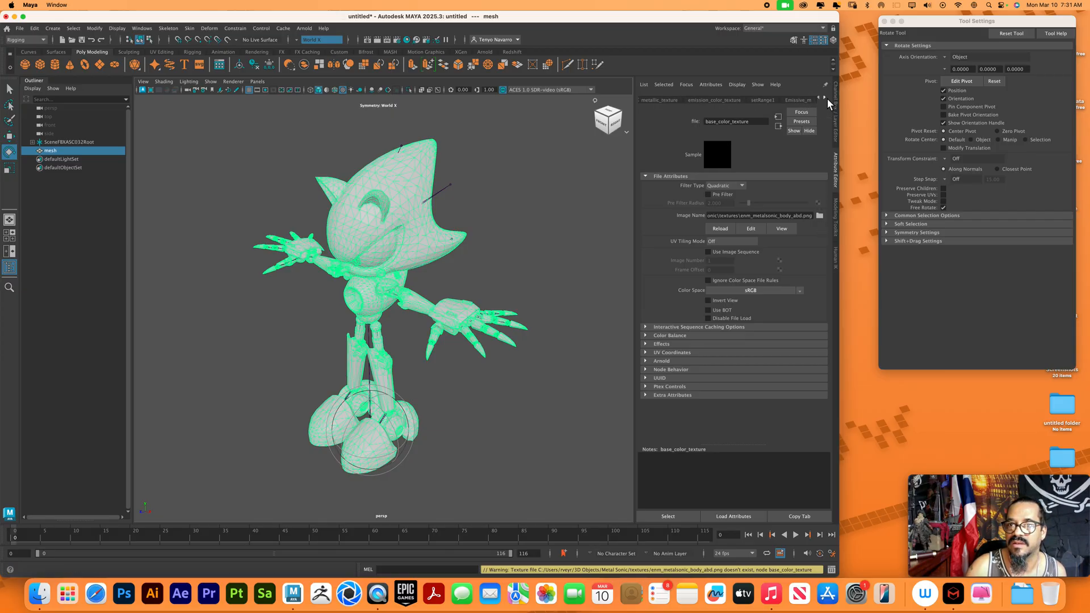
pyautogui.click(819, 99)
pyautogui.click(820, 99)
pyautogui.click(776, 102)
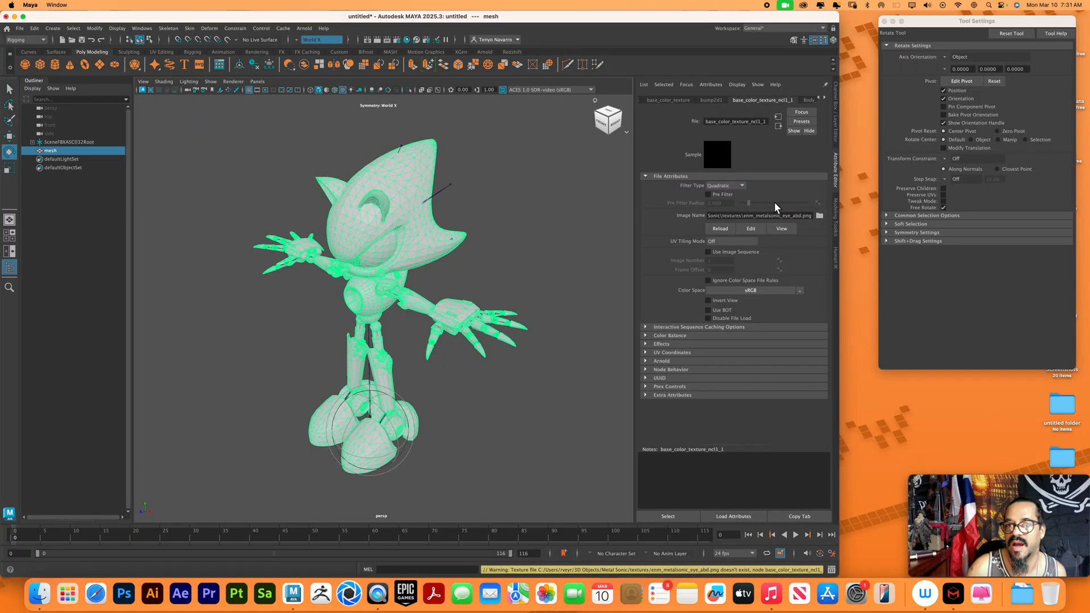
pyautogui.click(669, 101)
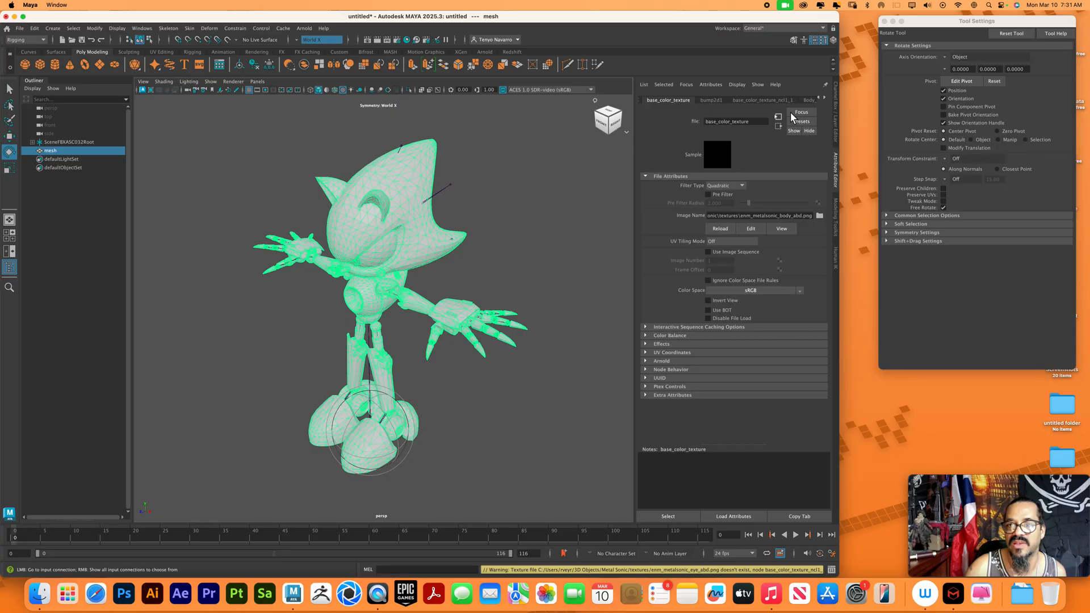
# Relink the base_color_texture node to the image enm_metalsonic_body_abd.png in the textures folder of Downloads/metal-sonic
pyautogui.click(820, 99)
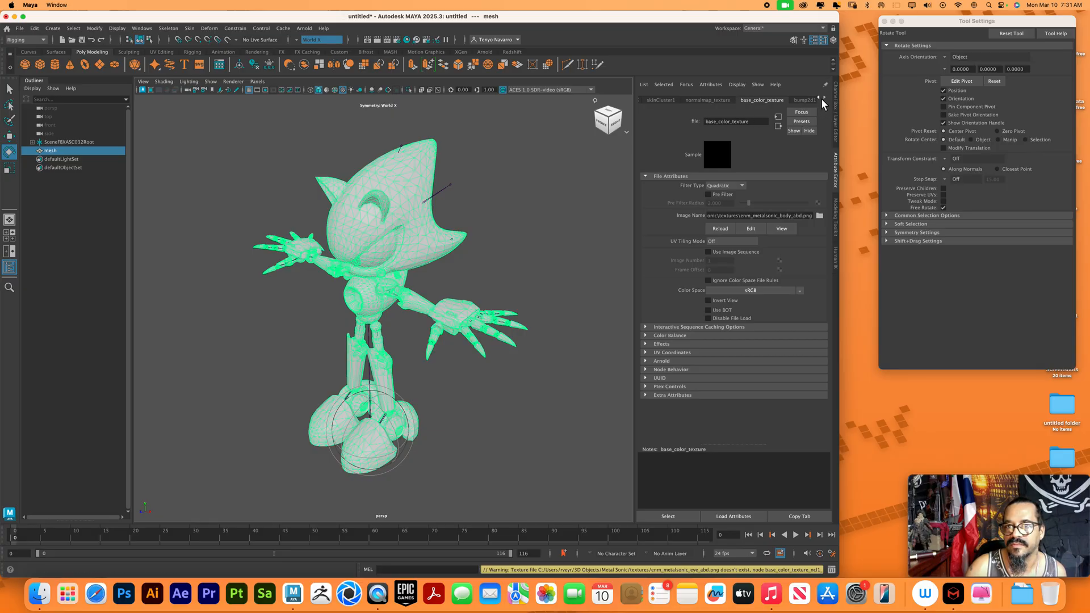
pyautogui.click(820, 217)
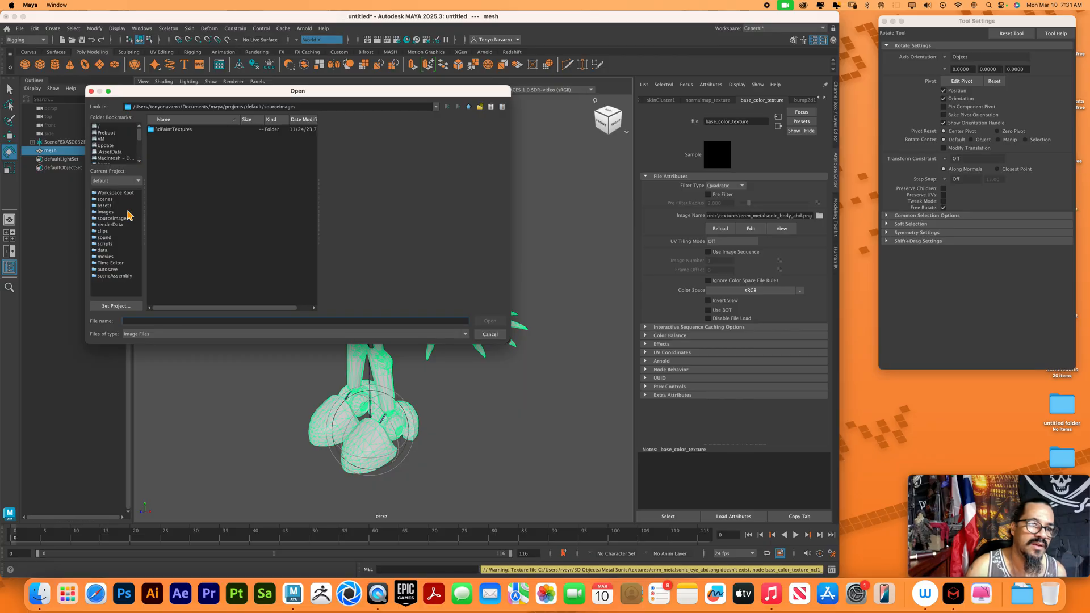
pyautogui.moveTo(140, 137); pyautogui.dragTo(143, 152)
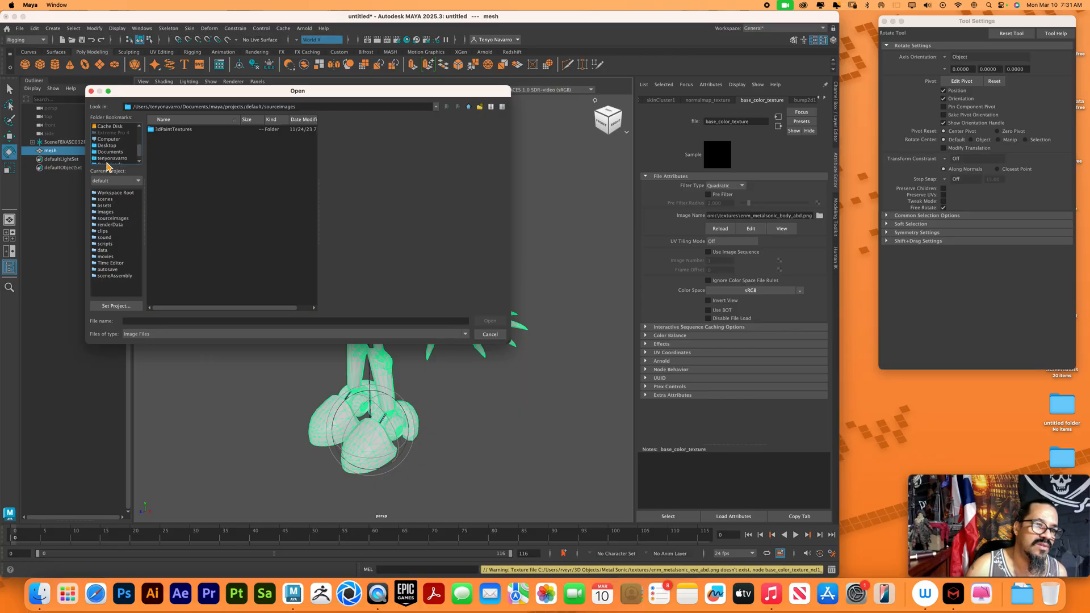
pyautogui.scroll(-1, 142, 153)
pyautogui.click(111, 158)
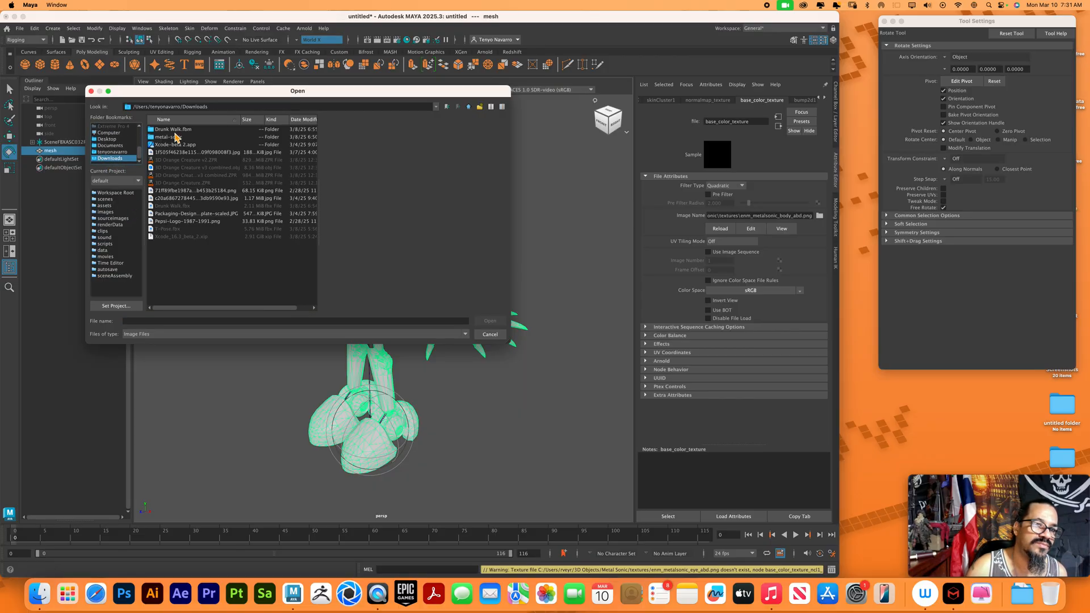
pyautogui.doubleClick(180, 138)
pyautogui.doubleClick(174, 139)
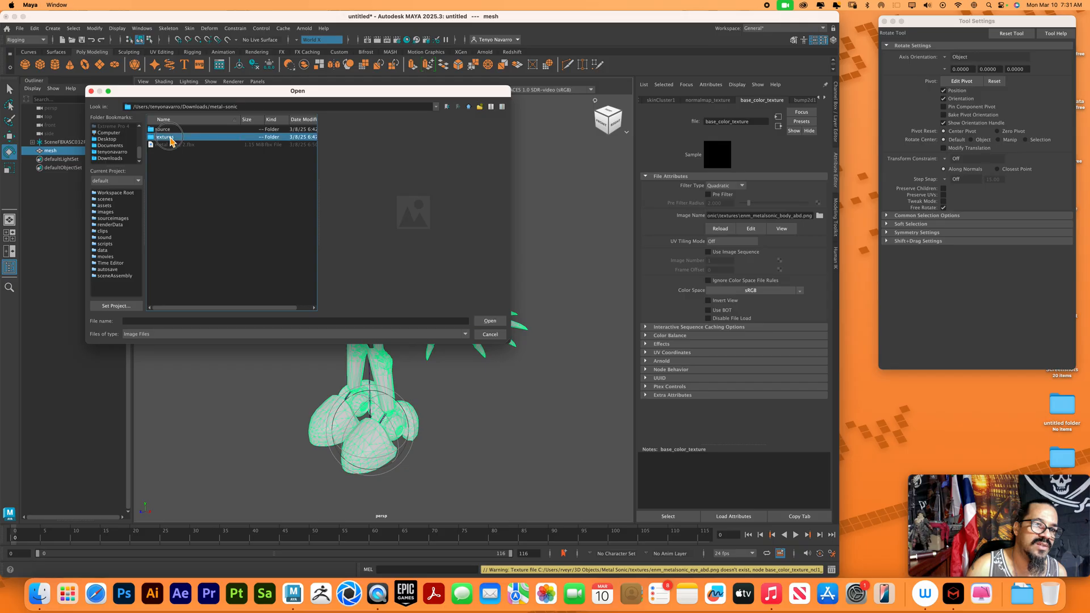
pyautogui.click(191, 130)
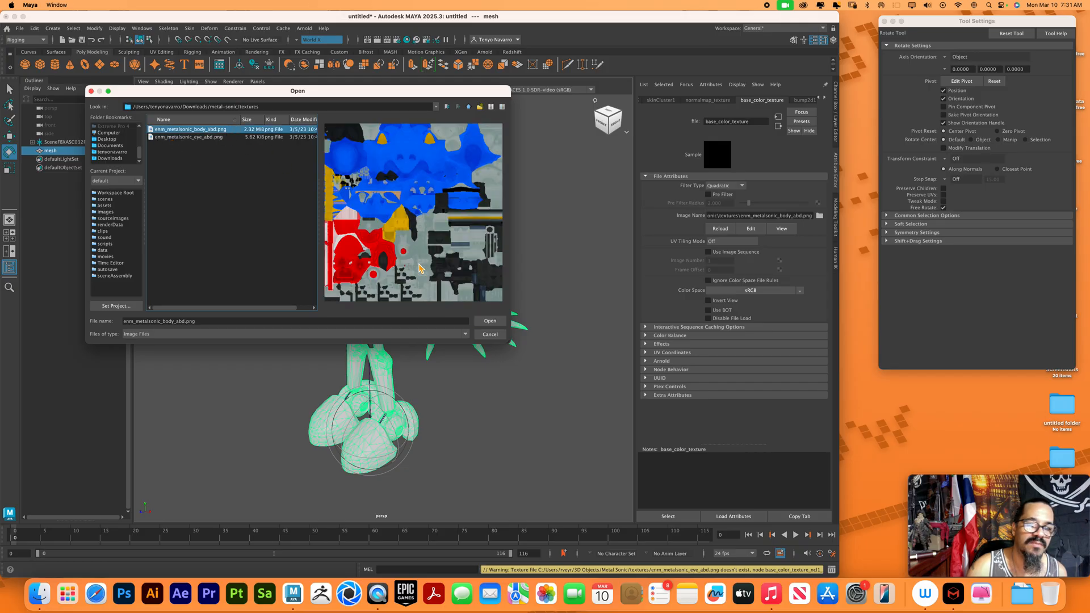
pyautogui.click(496, 323)
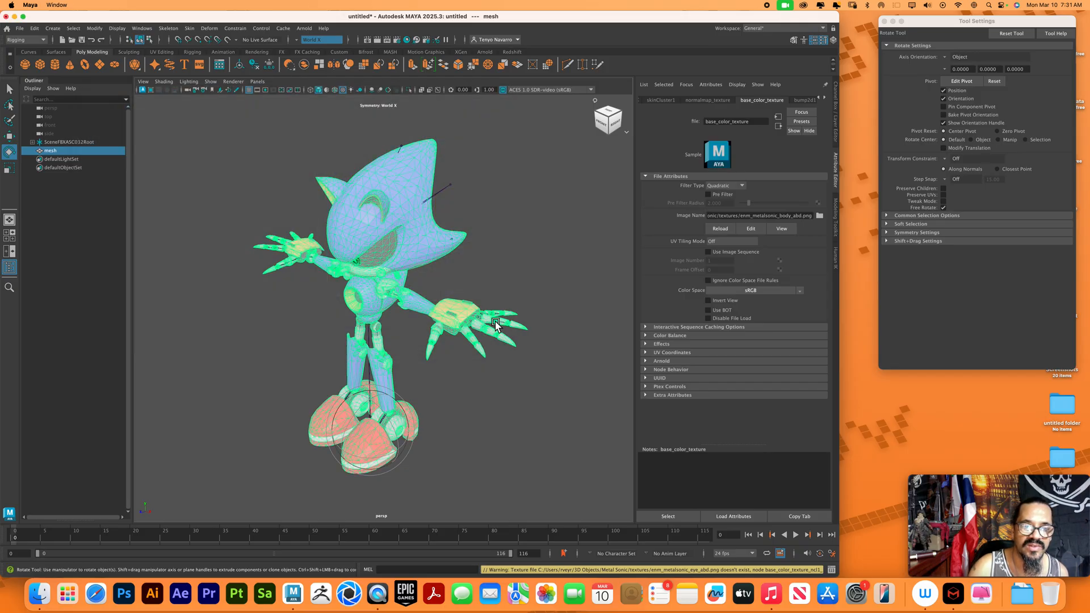
# Deselect the mesh and examine the textured character's face and body up close and from a distance
pyautogui.click(537, 287)
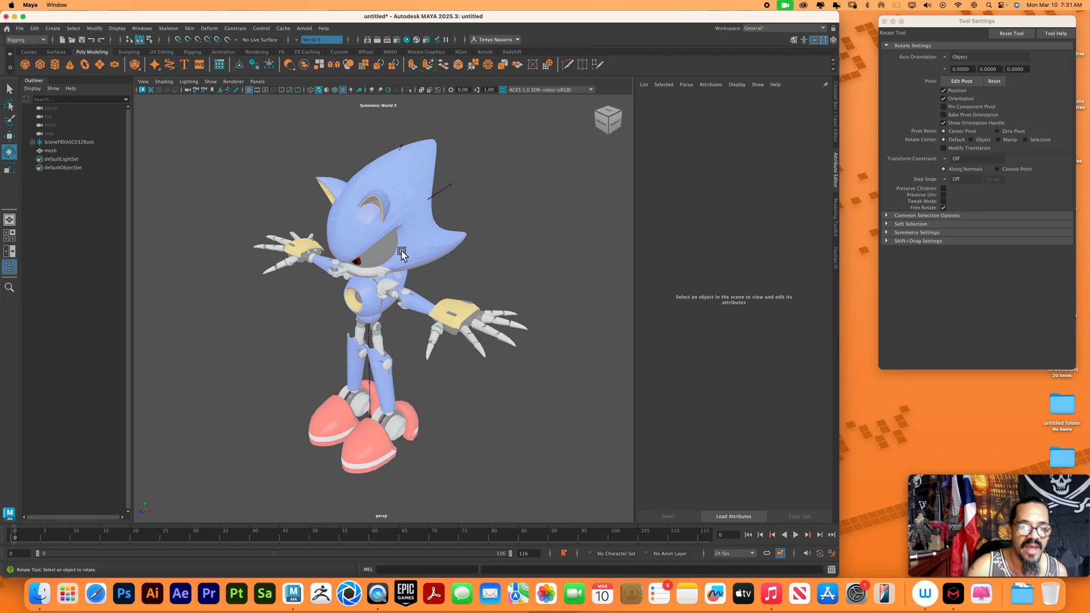
pyautogui.keyDown('alt'); pyautogui.moveTo(432, 347); pyautogui.dragTo(493, 414); pyautogui.keyUp('alt')
pyautogui.scroll(5, 483, 412)
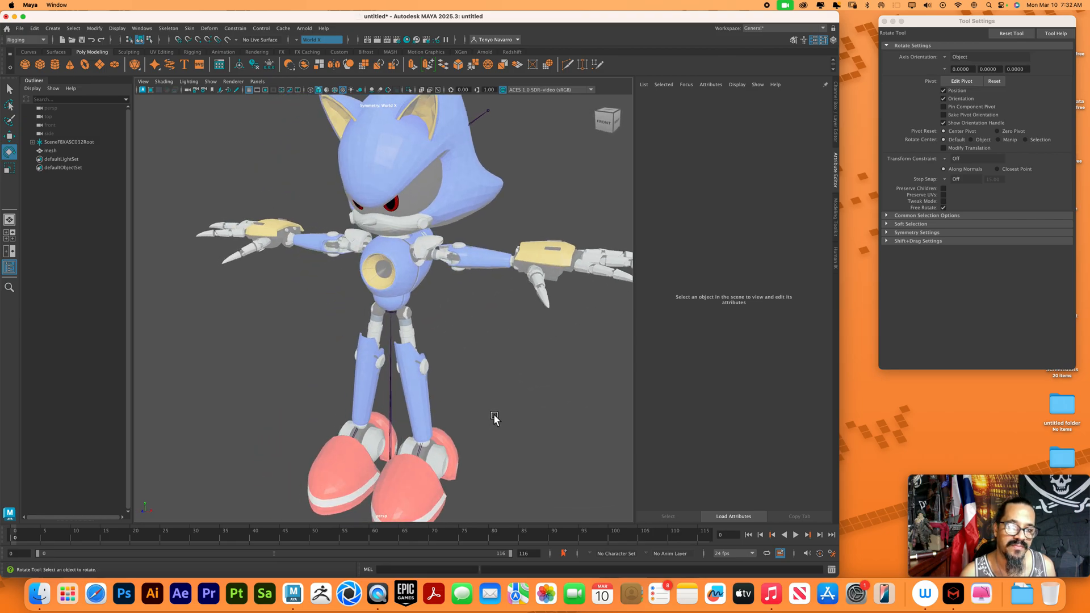
pyautogui.keyDown('alt'); pyautogui.moveTo(502, 370); pyautogui.dragTo(515, 409); pyautogui.keyUp('alt')
pyautogui.scroll(5, 517, 396)
pyautogui.scroll(-2, 518, 393)
pyautogui.keyDown('alt'); pyautogui.moveTo(523, 372); pyautogui.dragTo(544, 321, button='middle'); pyautogui.keyUp('alt')
pyautogui.scroll(-10, 539, 319)
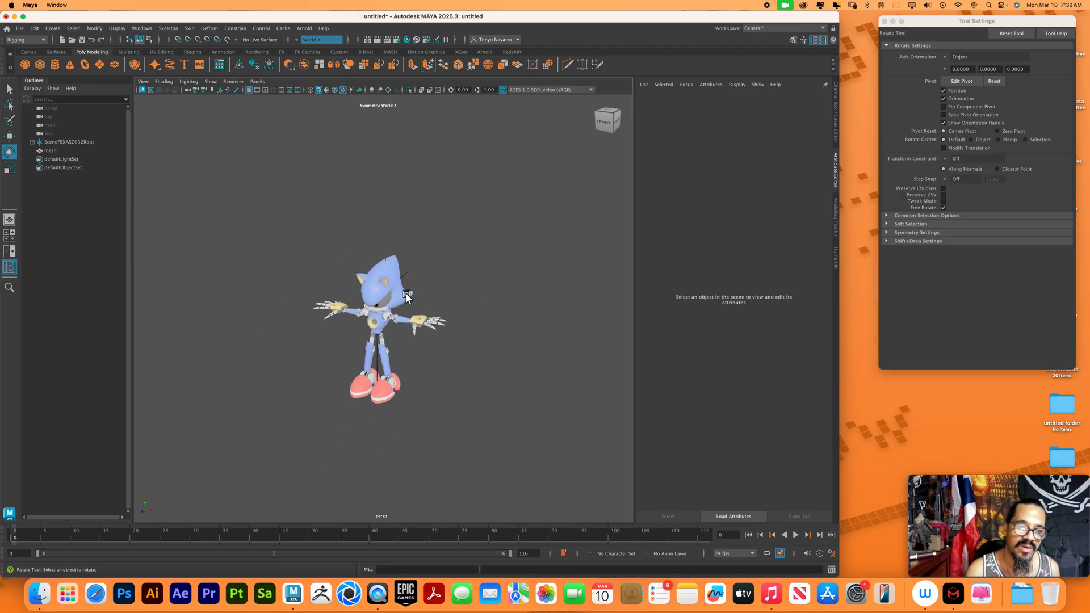
# Assign a new Standard Surface material to the character mesh and connect a File texture to its base color
pyautogui.click(407, 299)
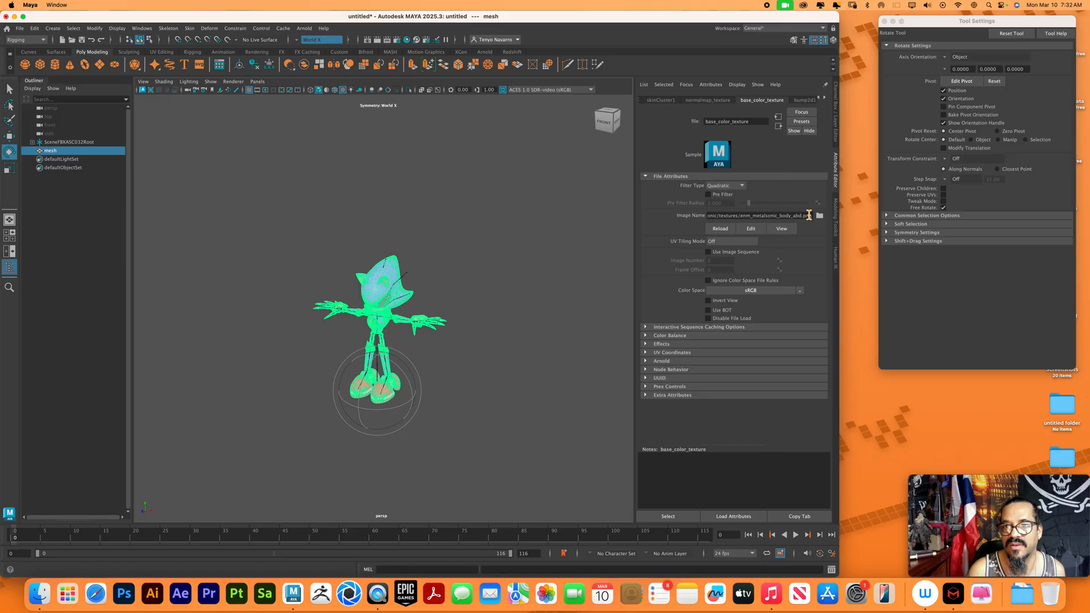
pyautogui.moveTo(390, 271); pyautogui.dragTo(476, 481, button='right')
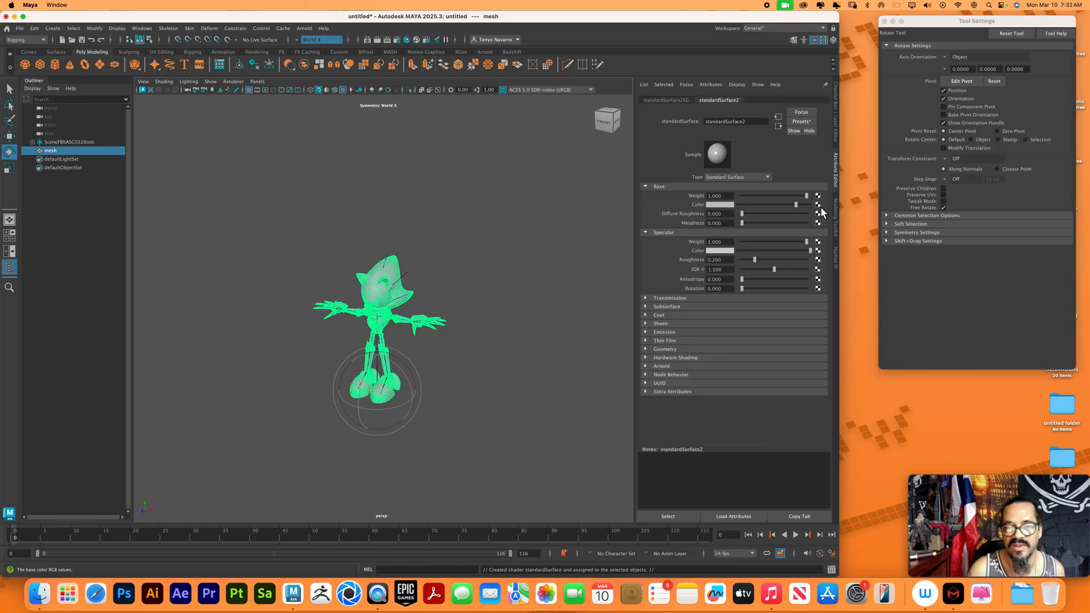
pyautogui.click(818, 204)
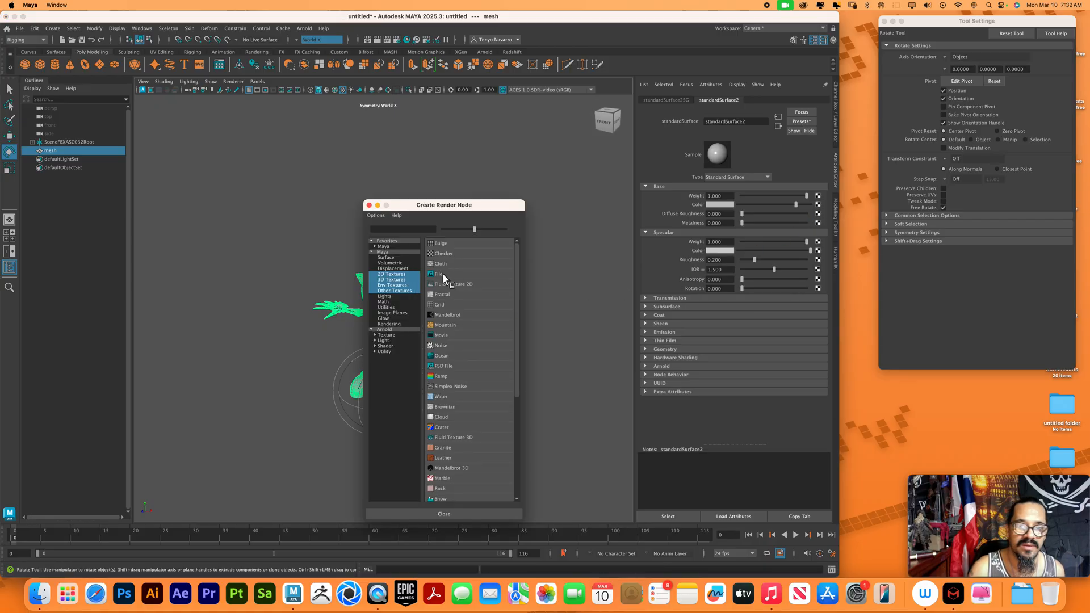
pyautogui.click(435, 275)
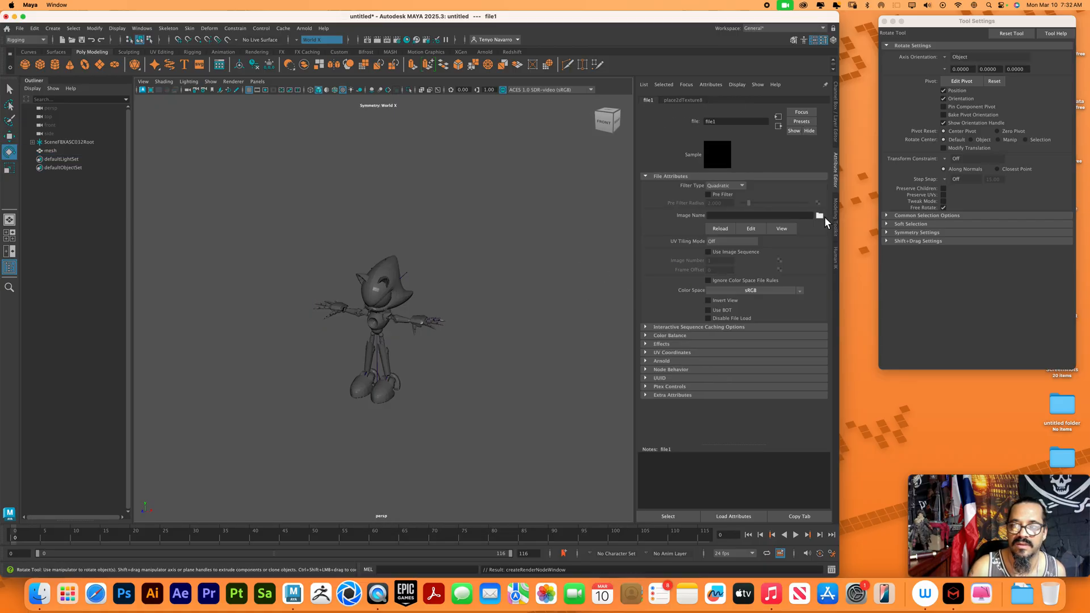
# Load enm_metalsonic_body_abd.png from the metal-sonic textures folder as the image of the new file node
pyautogui.click(819, 216)
pyautogui.scroll(-5, 142, 139)
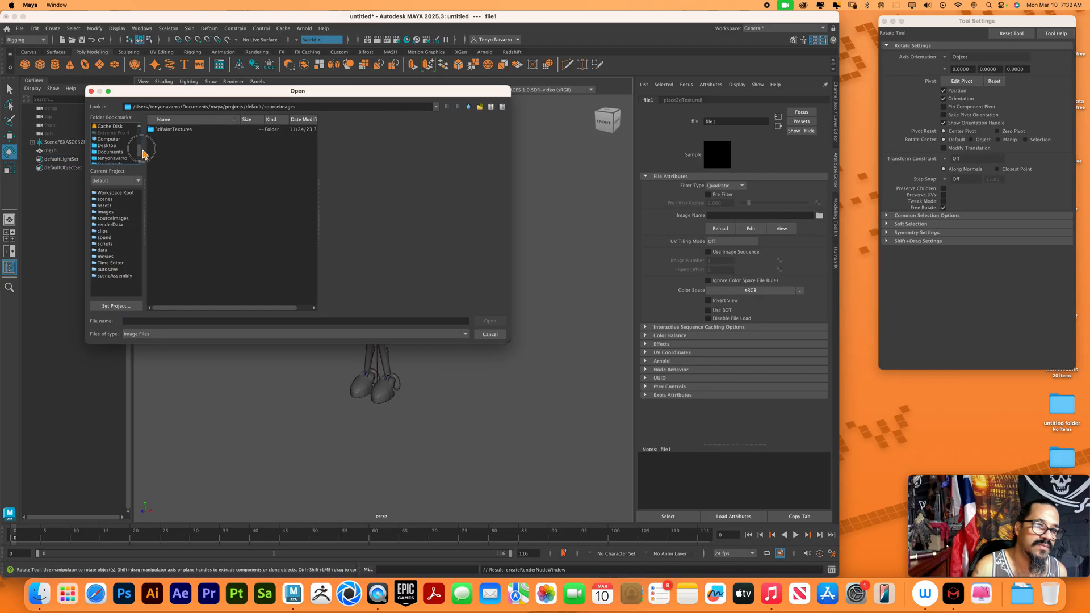
pyautogui.click(117, 159)
pyautogui.doubleClick(183, 137)
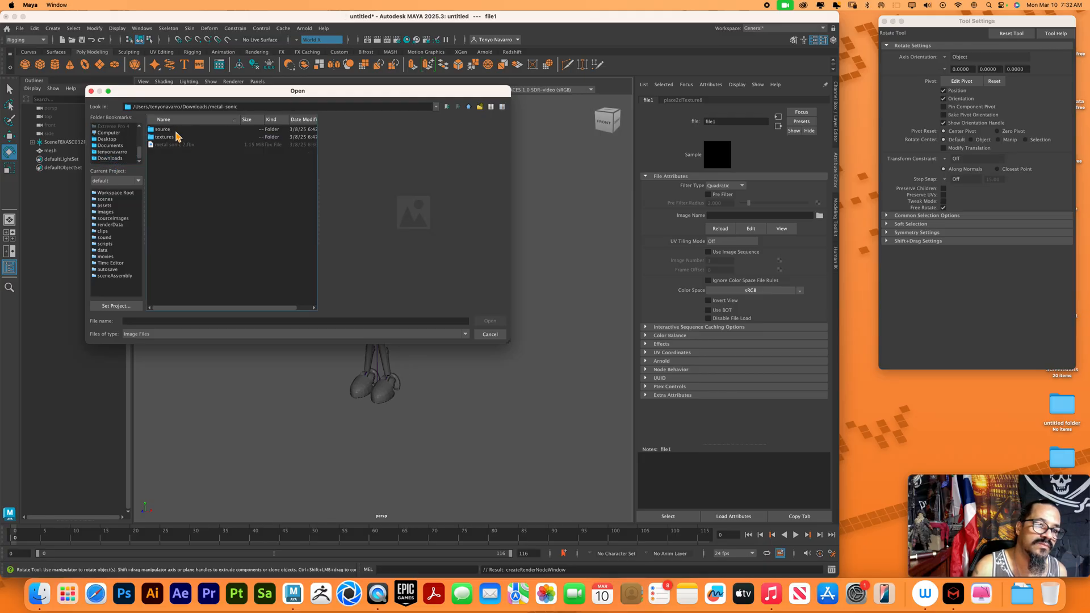
pyautogui.doubleClick(168, 137)
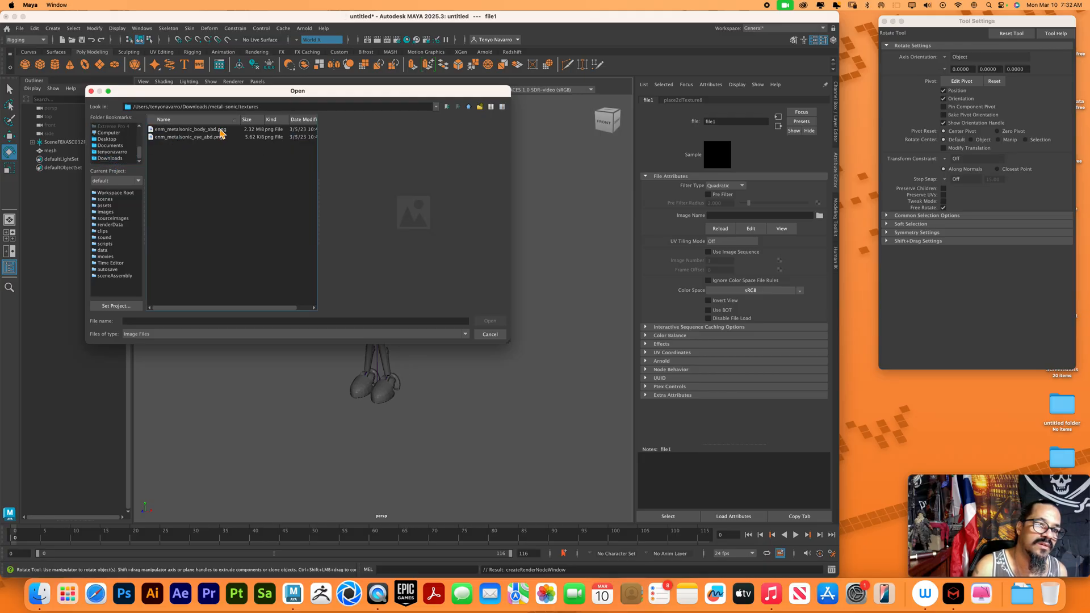
pyautogui.click(221, 130)
pyautogui.click(500, 321)
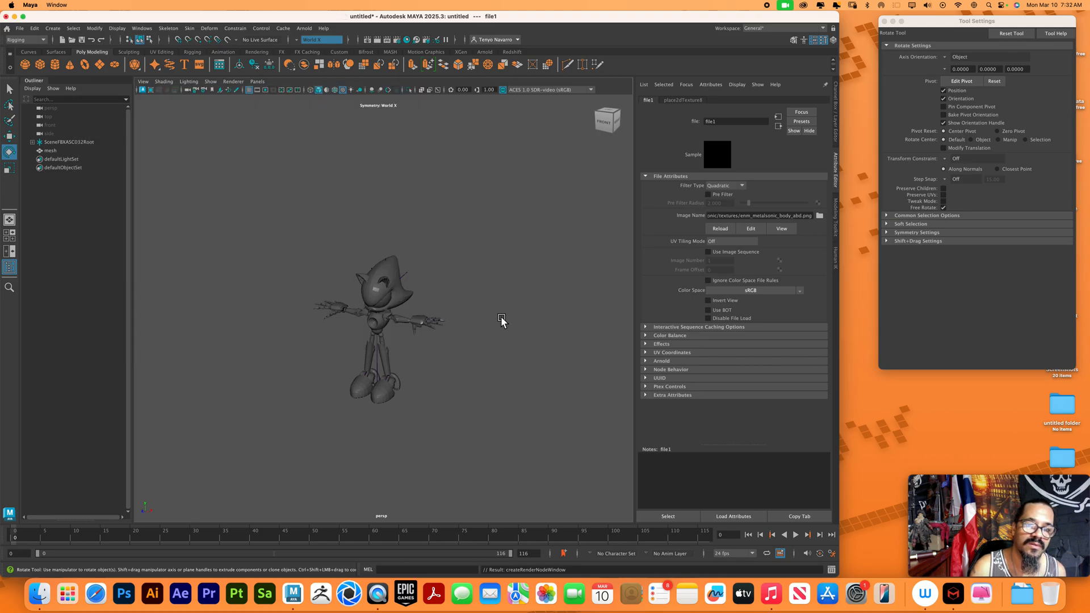
# Examine the newly textured character from several angles, checking the face, eyes, torso and arms
pyautogui.keyDown('alt'); pyautogui.moveTo(445, 275); pyautogui.dragTo(625, 440, button='right'); pyautogui.keyUp('alt')
pyautogui.keyDown('alt'); pyautogui.moveTo(465, 407); pyautogui.dragTo(519, 375); pyautogui.keyUp('alt')
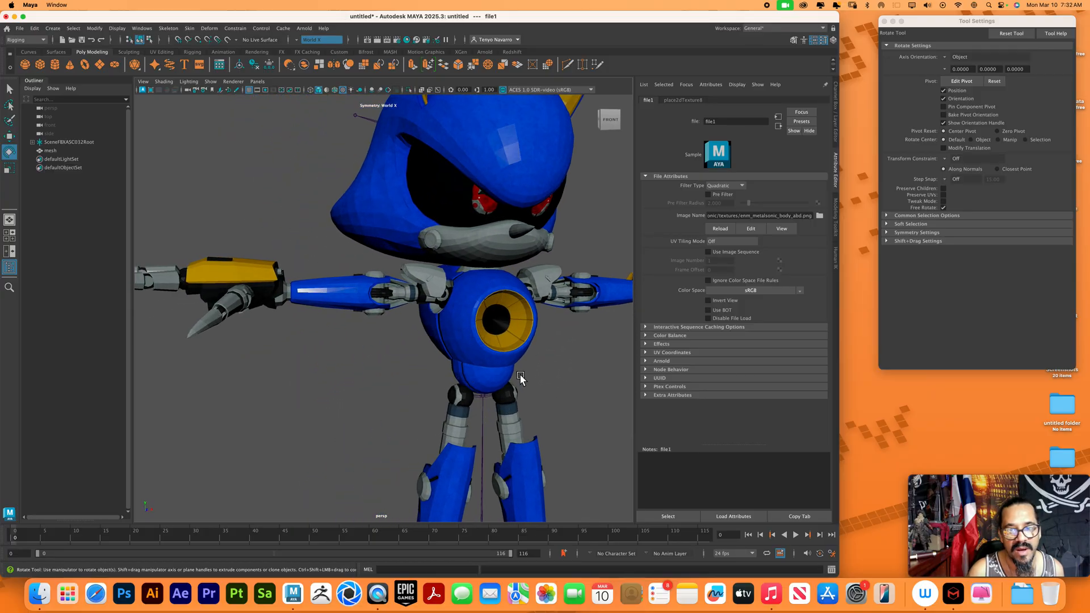
pyautogui.keyDown('alt'); pyautogui.moveTo(520, 374); pyautogui.dragTo(465, 386, button='middle'); pyautogui.keyUp('alt')
pyautogui.keyDown('alt'); pyautogui.moveTo(464, 386); pyautogui.dragTo(489, 400, button='right'); pyautogui.keyUp('alt')
pyautogui.keyDown('alt'); pyautogui.moveTo(489, 400); pyautogui.dragTo(476, 423, button='middle'); pyautogui.keyUp('alt')
pyautogui.keyDown('alt'); pyautogui.moveTo(470, 376); pyautogui.dragTo(542, 440, button='right'); pyautogui.keyUp('alt')
pyautogui.keyDown('alt'); pyautogui.moveTo(532, 416); pyautogui.dragTo(518, 437); pyautogui.keyUp('alt')
pyautogui.keyDown('alt'); pyautogui.moveTo(579, 282); pyautogui.dragTo(448, 274, button='right'); pyautogui.keyUp('alt')
pyautogui.keyDown('alt'); pyautogui.moveTo(448, 274); pyautogui.dragTo(409, 309); pyautogui.keyUp('alt')
pyautogui.keyDown('alt'); pyautogui.moveTo(409, 309); pyautogui.dragTo(296, 271, button='right'); pyautogui.keyUp('alt')
pyautogui.keyDown('alt'); pyautogui.moveTo(533, 378); pyautogui.dragTo(355, 282, button='right'); pyautogui.keyUp('alt')
pyautogui.keyDown('alt'); pyautogui.moveTo(548, 367); pyautogui.dragTo(460, 372); pyautogui.keyUp('alt')
pyautogui.keyDown('alt'); pyautogui.moveTo(455, 355); pyautogui.dragTo(508, 407, button='right'); pyautogui.keyUp('alt')
pyautogui.keyDown('alt'); pyautogui.moveTo(509, 406); pyautogui.dragTo(479, 360); pyautogui.keyUp('alt')
pyautogui.keyDown('alt'); pyautogui.moveTo(479, 360); pyautogui.dragTo(558, 417, button='right'); pyautogui.keyUp('alt')
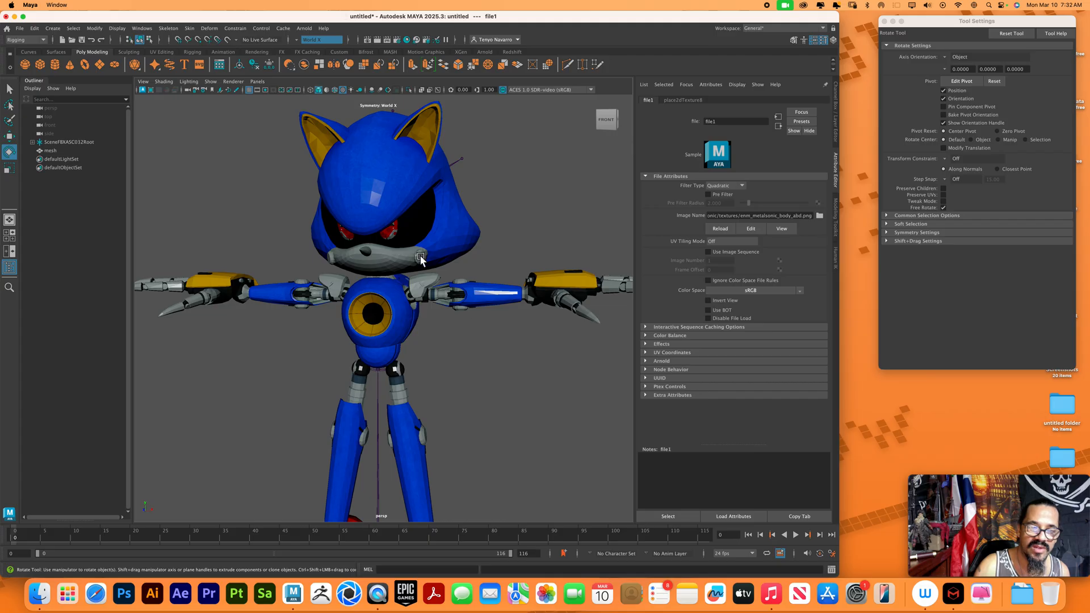
# Switch to the Modeling menu set and separate the character mesh into individual pieces
pyautogui.click(421, 258)
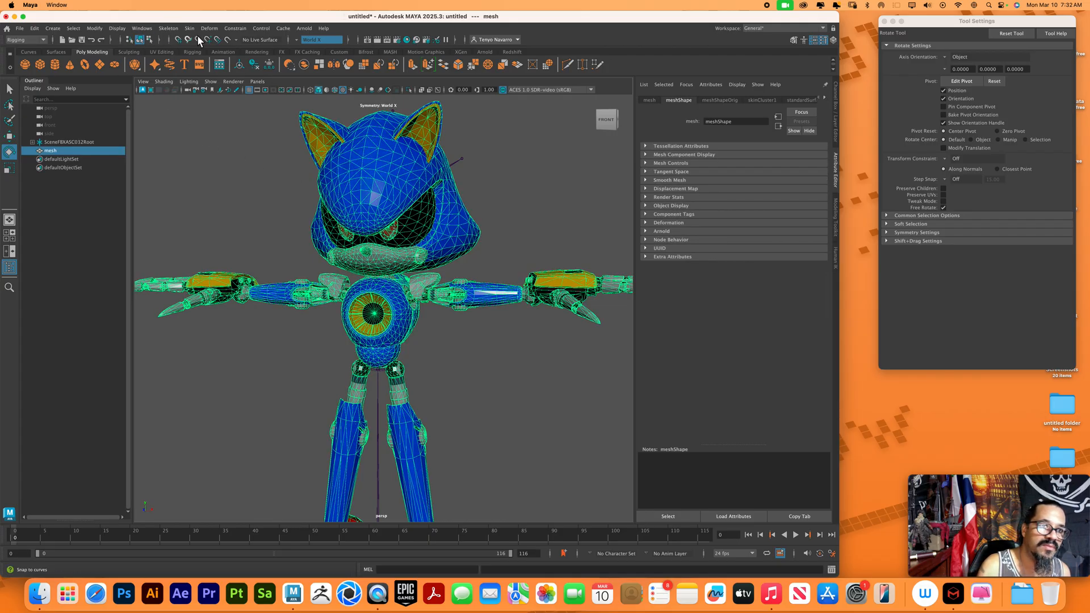
pyautogui.click(25, 39)
pyautogui.click(23, 37)
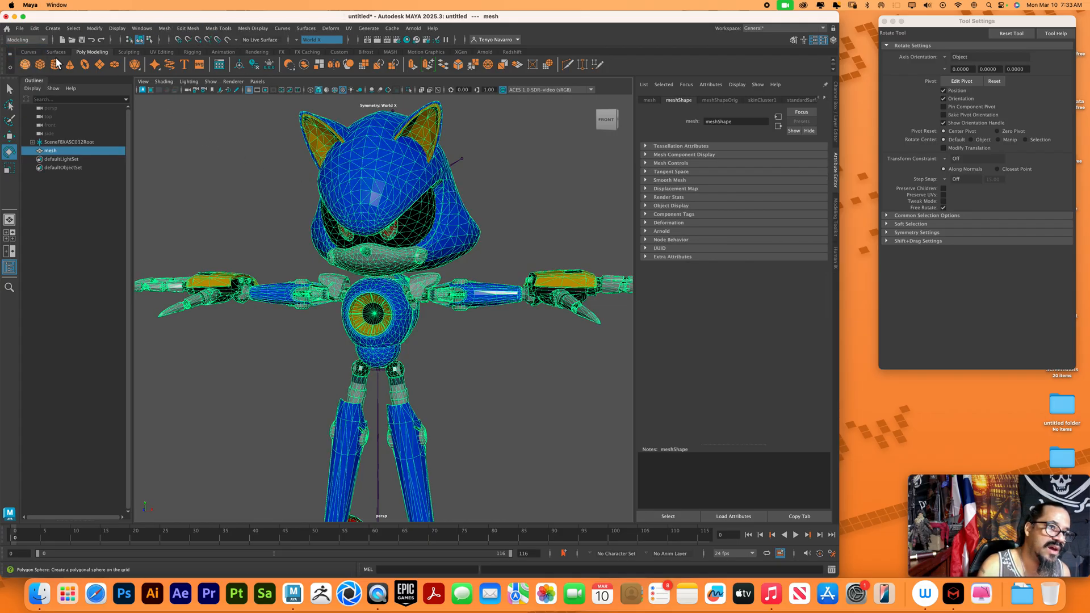
pyautogui.click(164, 28)
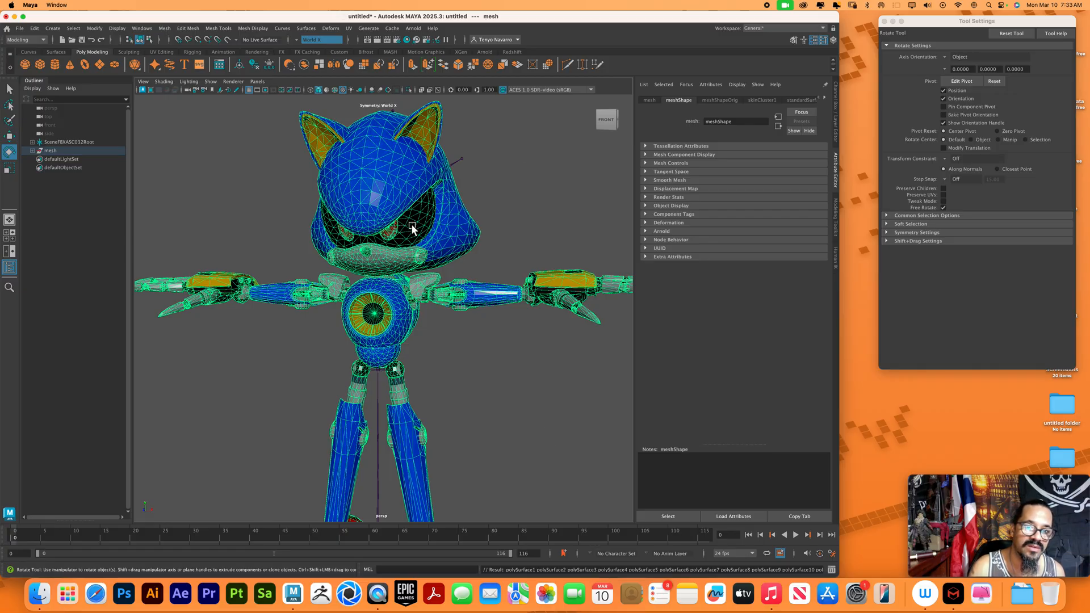
pyautogui.click(265, 195)
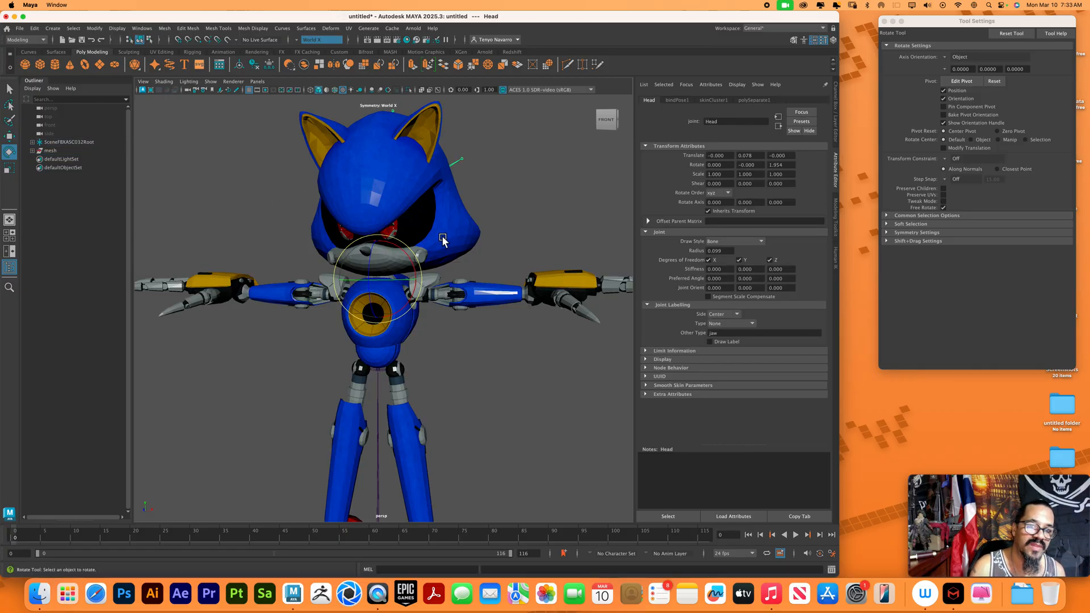
# Assign a new Standard Surface material to the black eye surround together with the pieces of both eyes
pyautogui.click(420, 223)
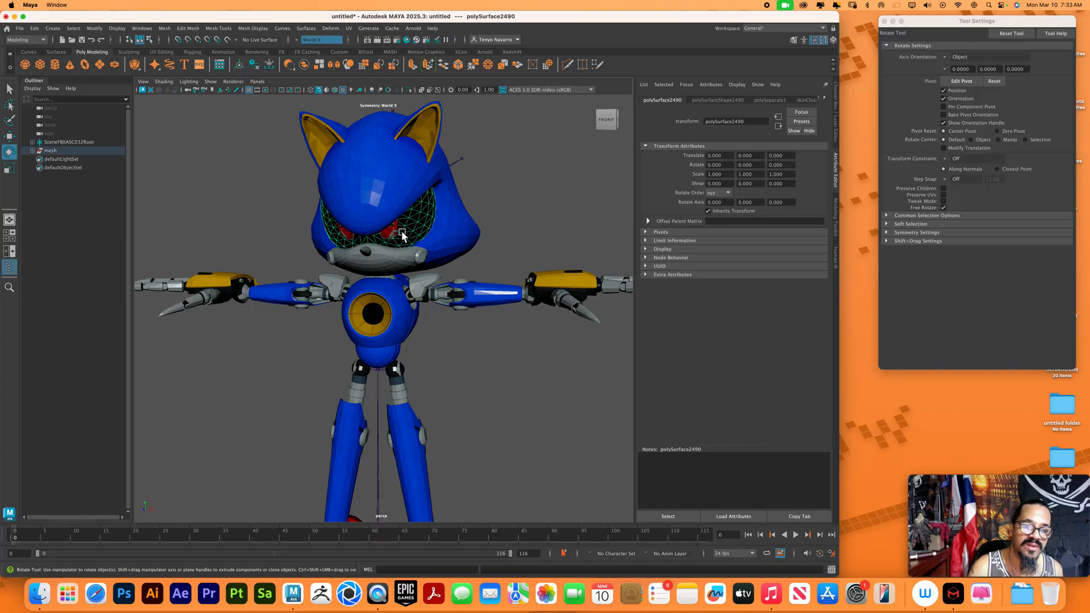
pyautogui.click(826, 98)
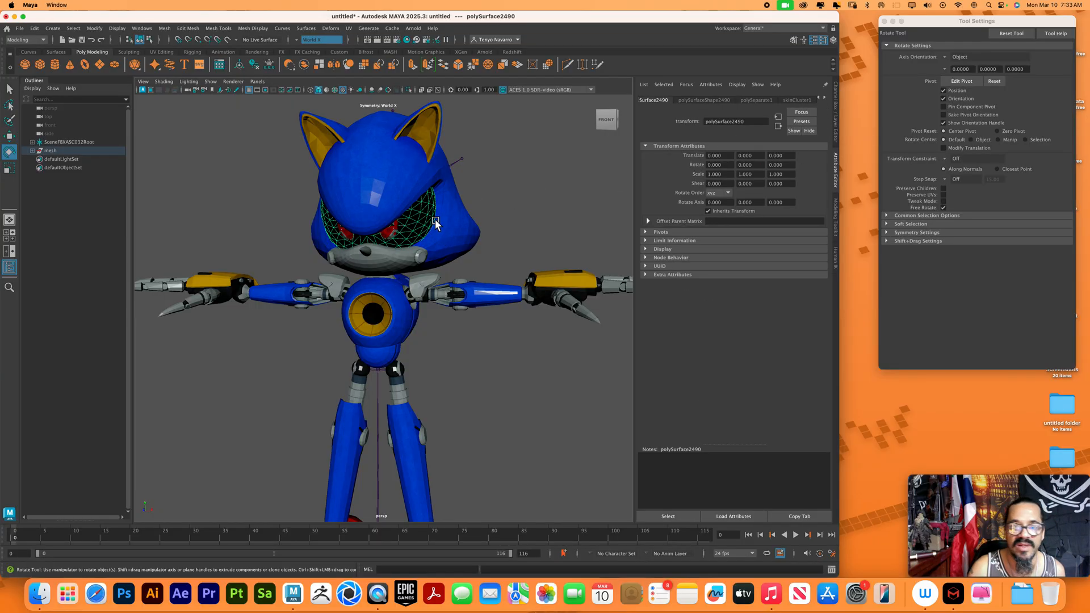
pyautogui.click(395, 233)
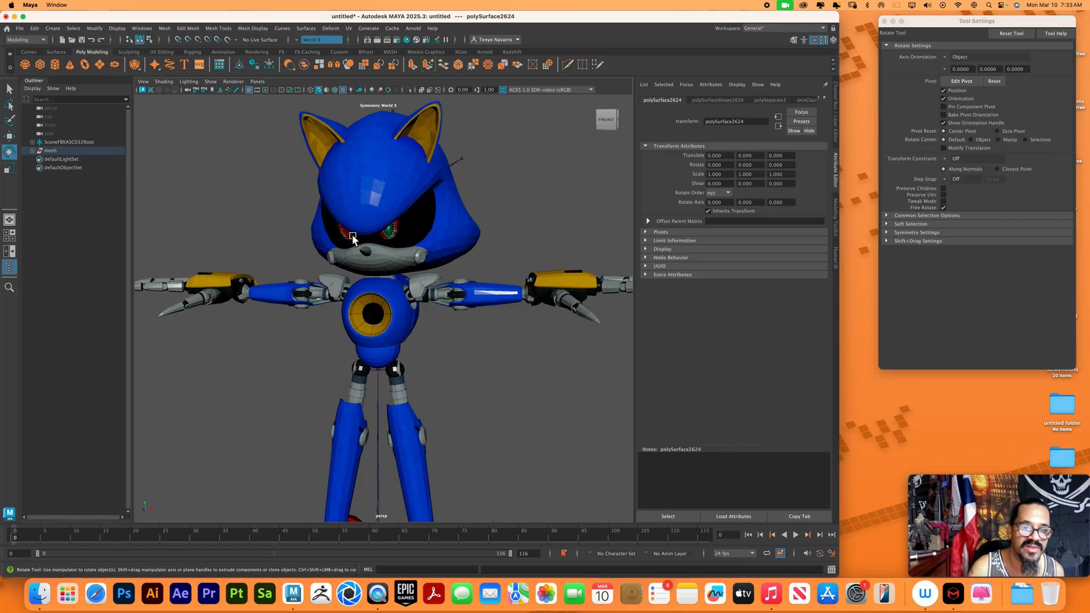
pyautogui.keyDown('alt'); pyautogui.moveTo(406, 227); pyautogui.dragTo(470, 198, button='right'); pyautogui.keyUp('alt')
pyautogui.keyDown('alt'); pyautogui.moveTo(471, 198); pyautogui.dragTo(514, 395, button='middle'); pyautogui.keyUp('alt')
pyautogui.scroll(-3, 352, 296)
pyautogui.click(405, 241)
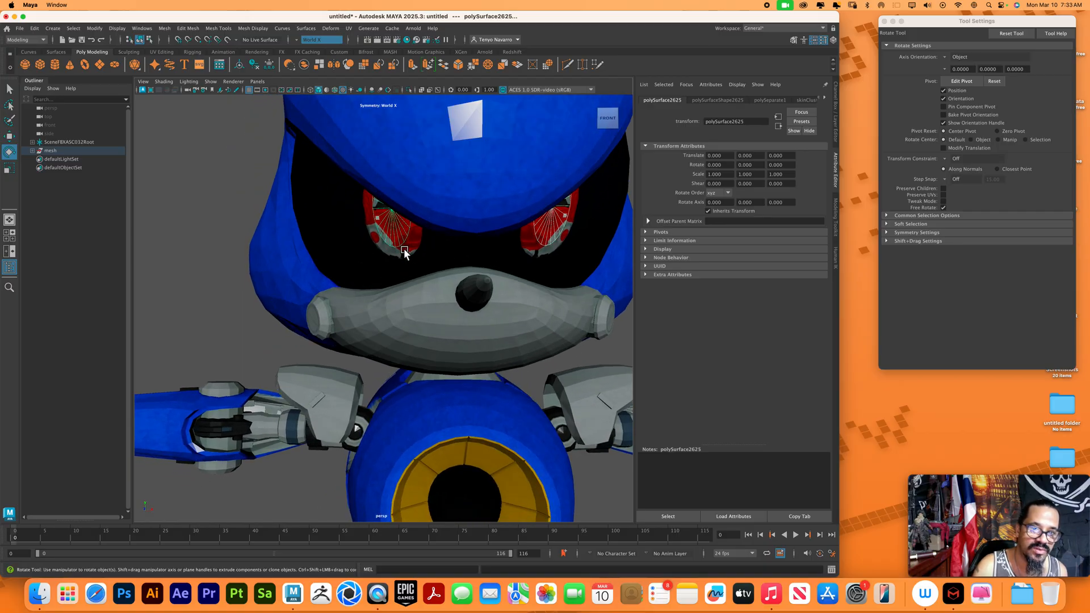
pyautogui.click(455, 255)
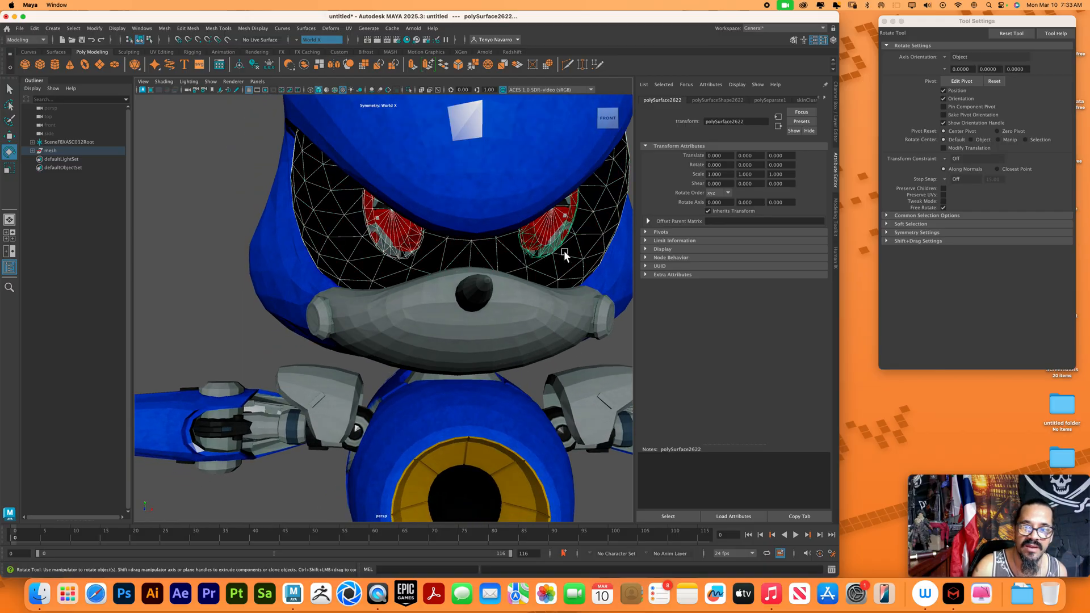
pyautogui.rightClick(339, 221)
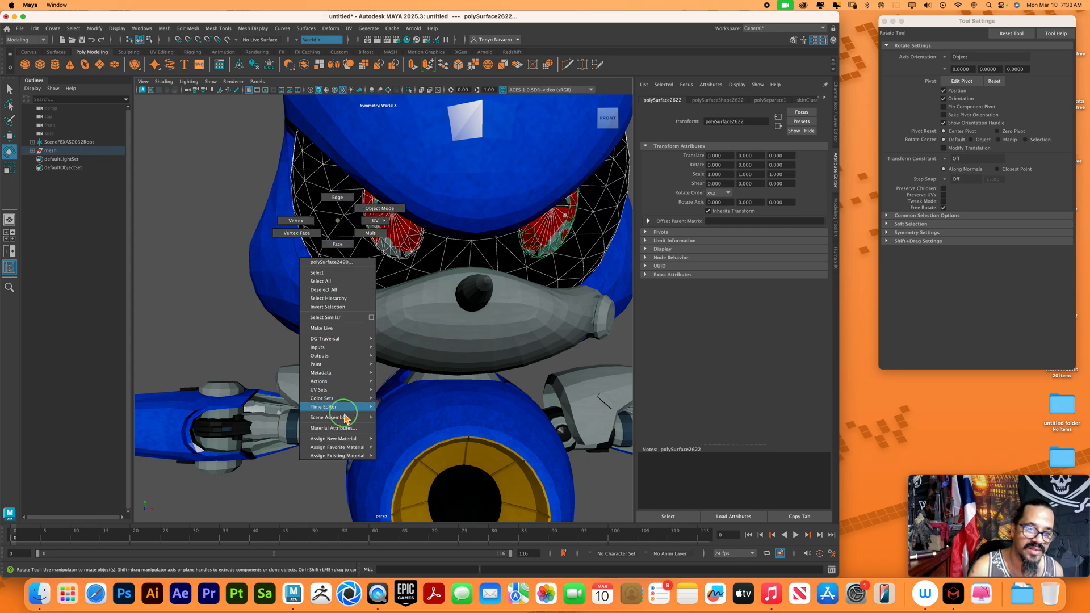
pyautogui.moveTo(352, 447)
pyautogui.click(395, 448)
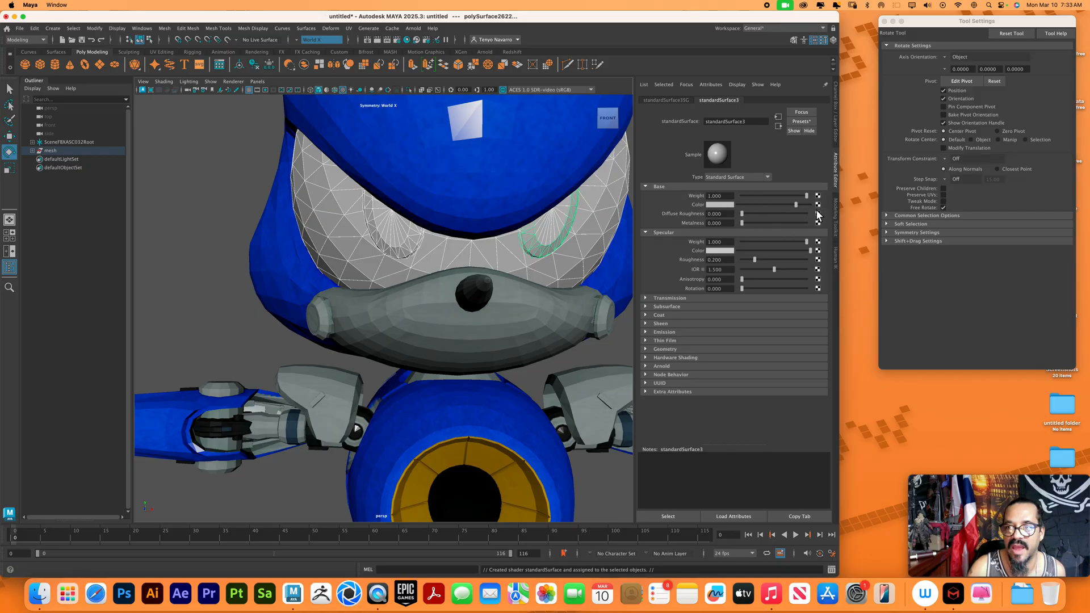
# Connect a File texture node to the eye material's base color and cancel choosing its image
pyautogui.click(819, 205)
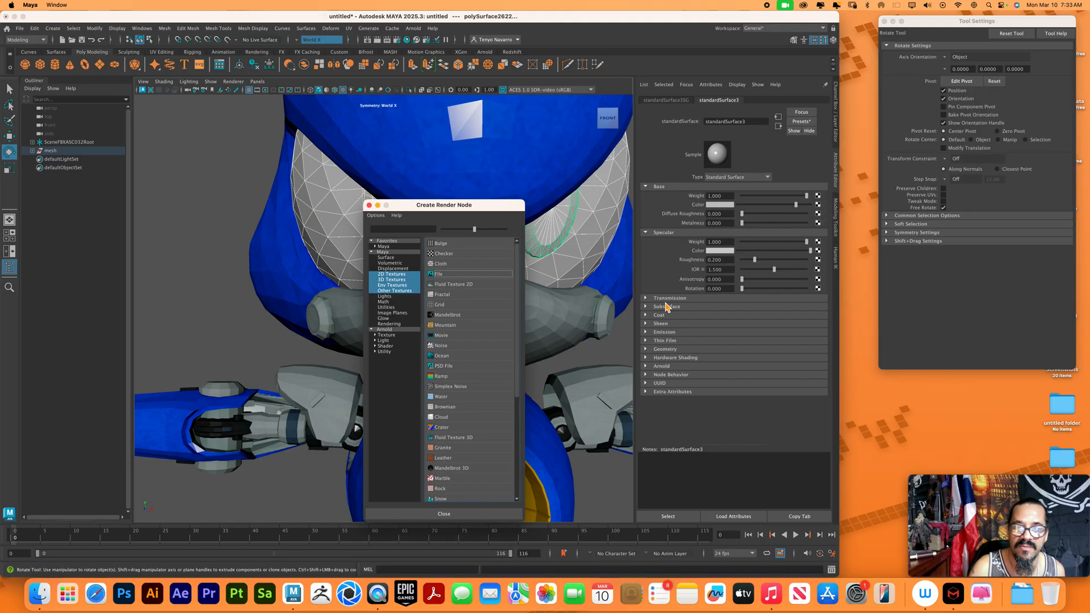
pyautogui.click(460, 275)
pyautogui.click(820, 216)
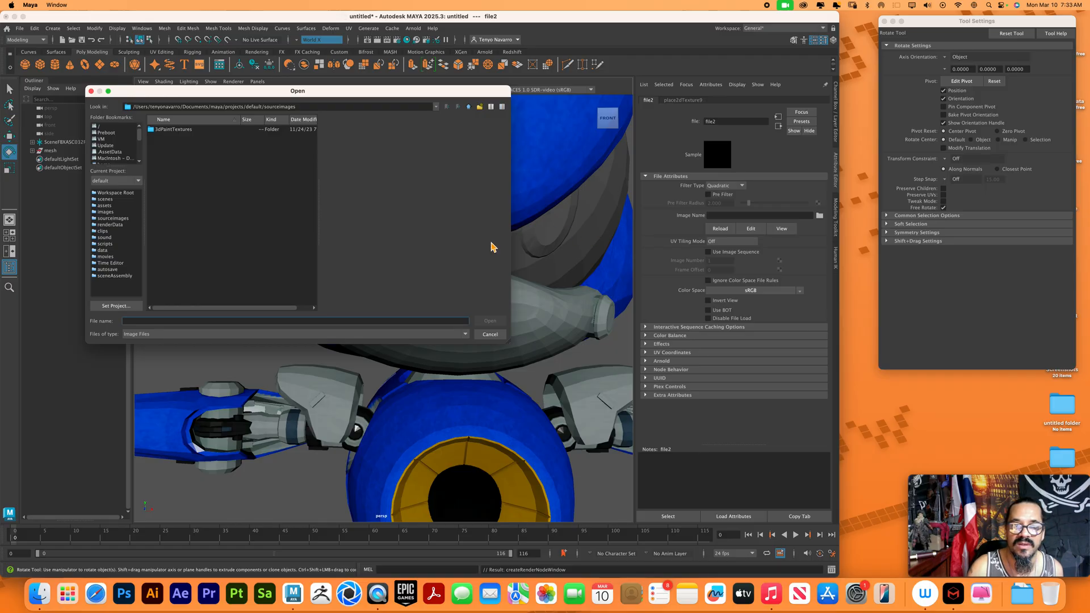
pyautogui.click(490, 334)
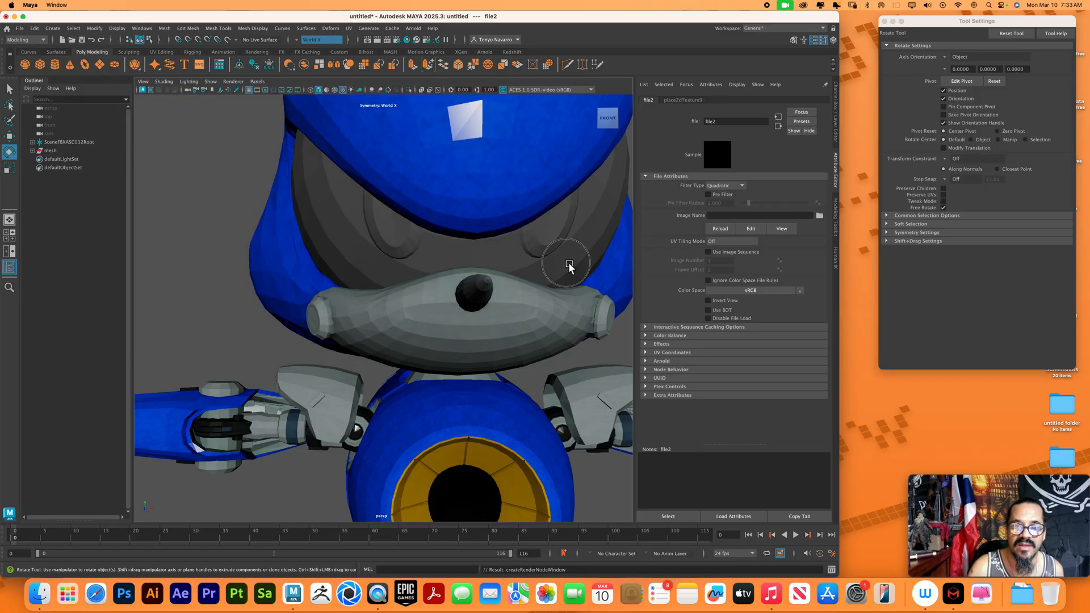
# Load enm_metalsonic_eye_abd.png from the metal-sonic textures folder into the File texture on the eye material's base color
pyautogui.click(570, 264)
pyautogui.click(827, 98)
pyautogui.click(795, 101)
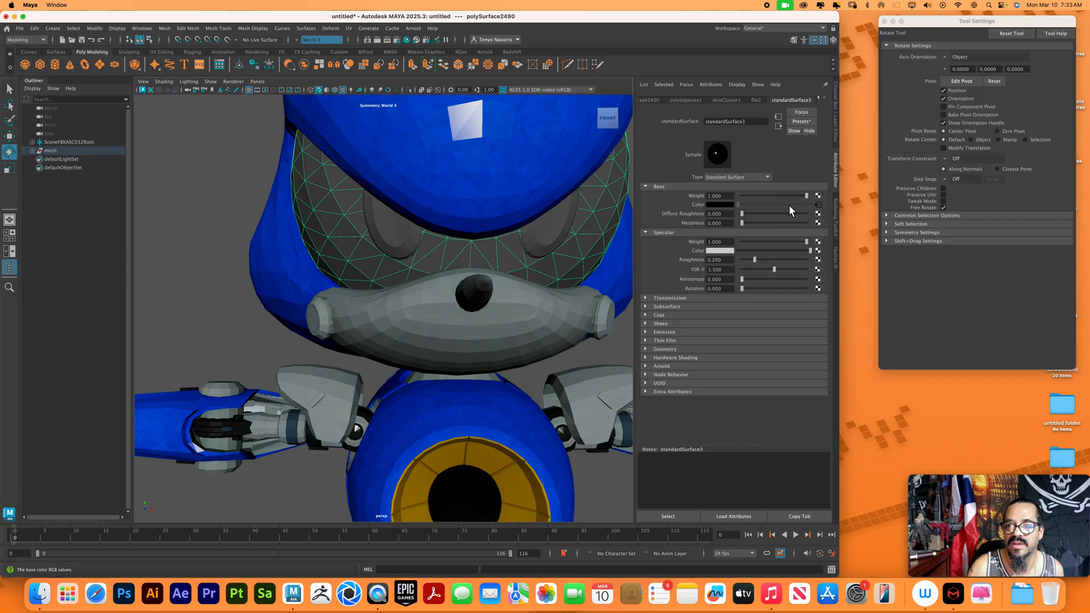
pyautogui.click(818, 204)
pyautogui.click(820, 216)
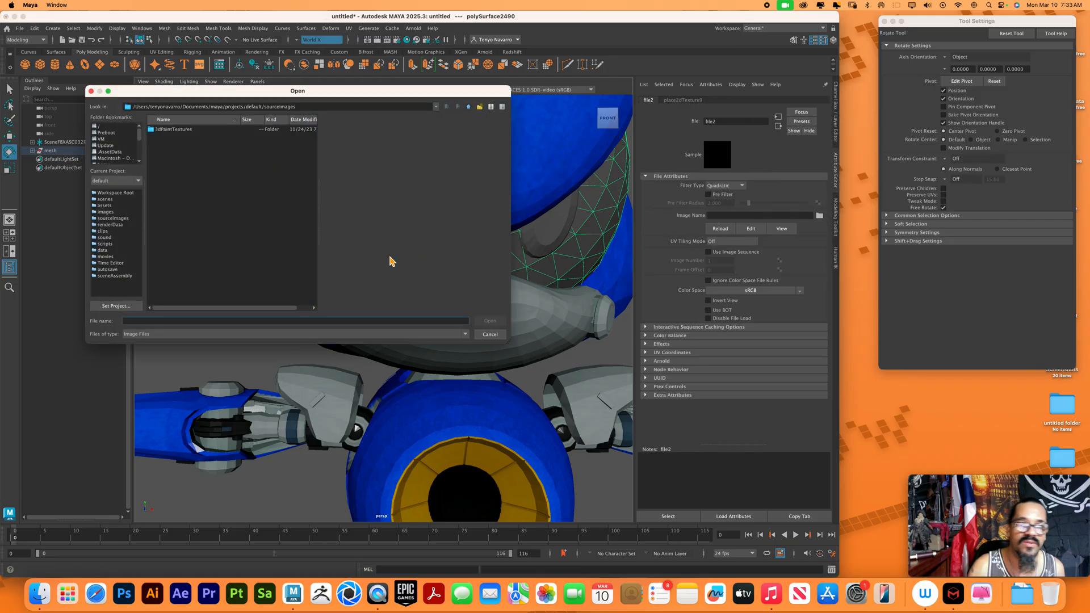
pyautogui.moveTo(140, 136); pyautogui.dragTo(139, 154)
pyautogui.click(121, 159)
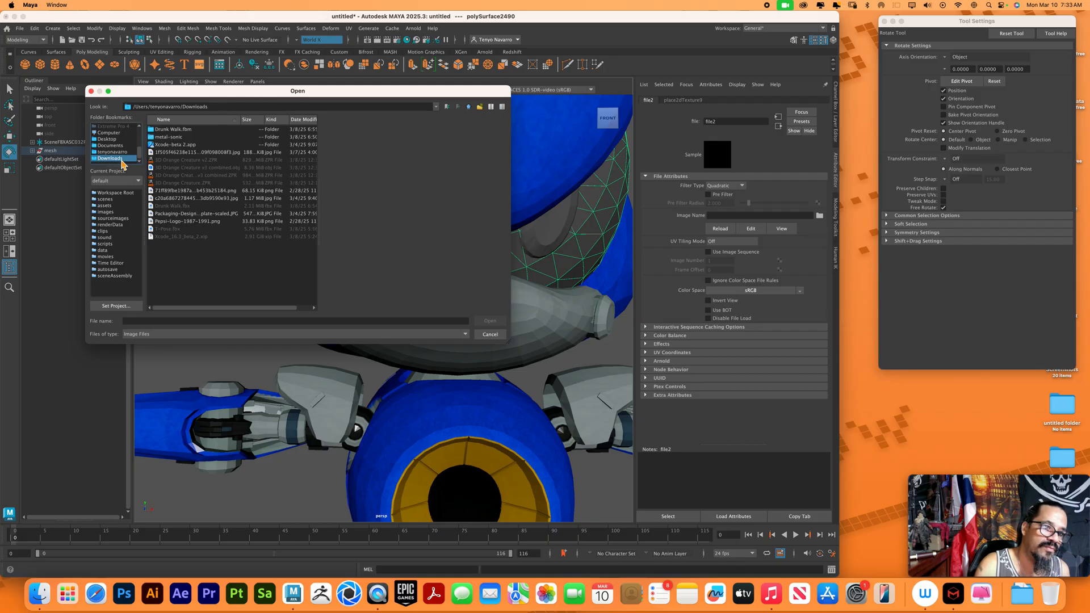
pyautogui.doubleClick(183, 135)
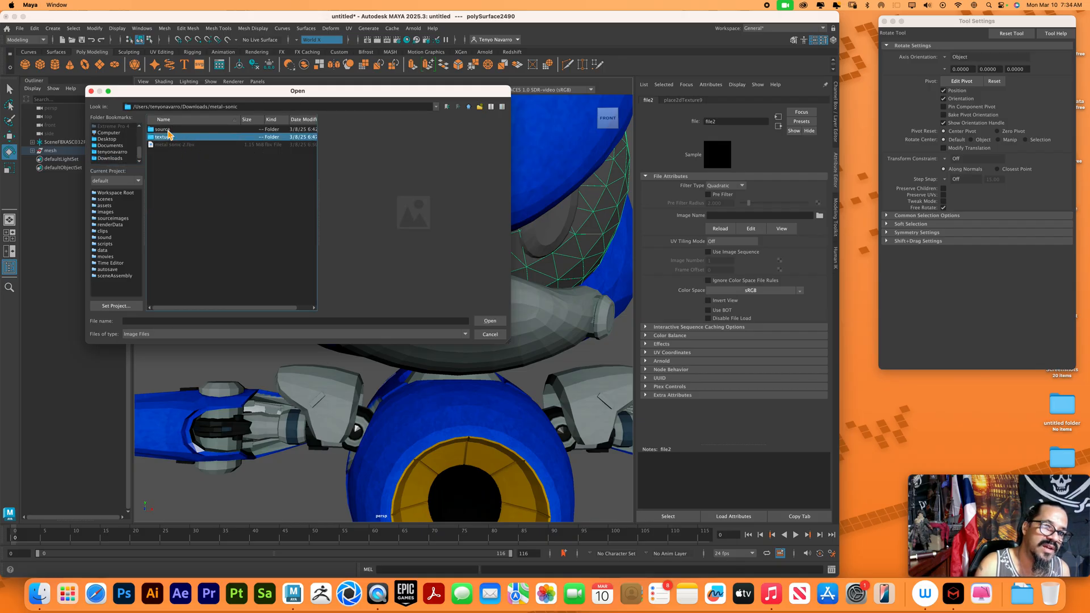
pyautogui.doubleClick(174, 137)
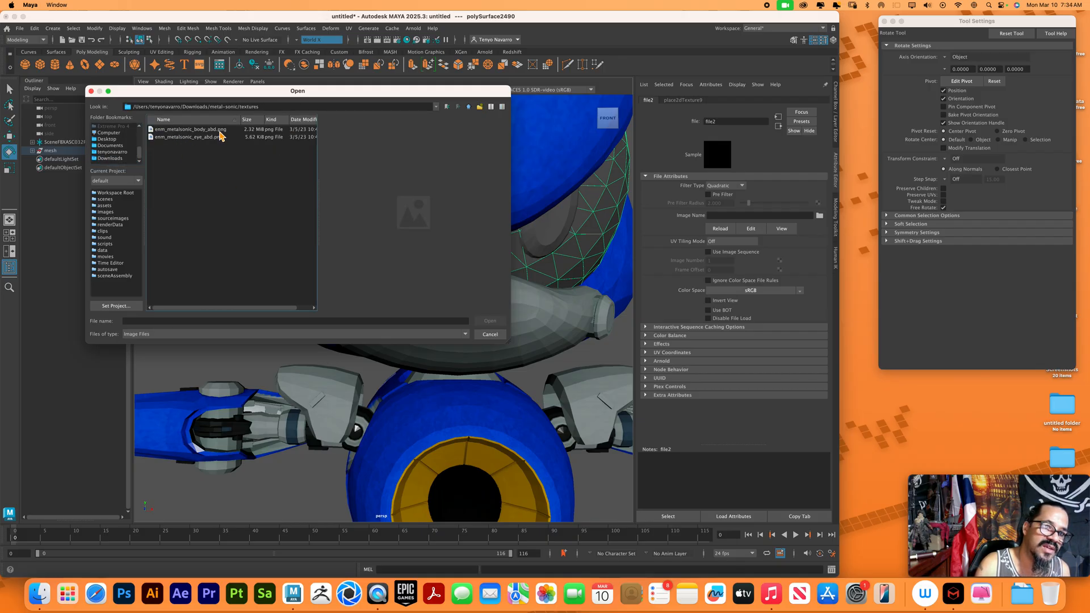
pyautogui.click(220, 137)
pyautogui.click(488, 322)
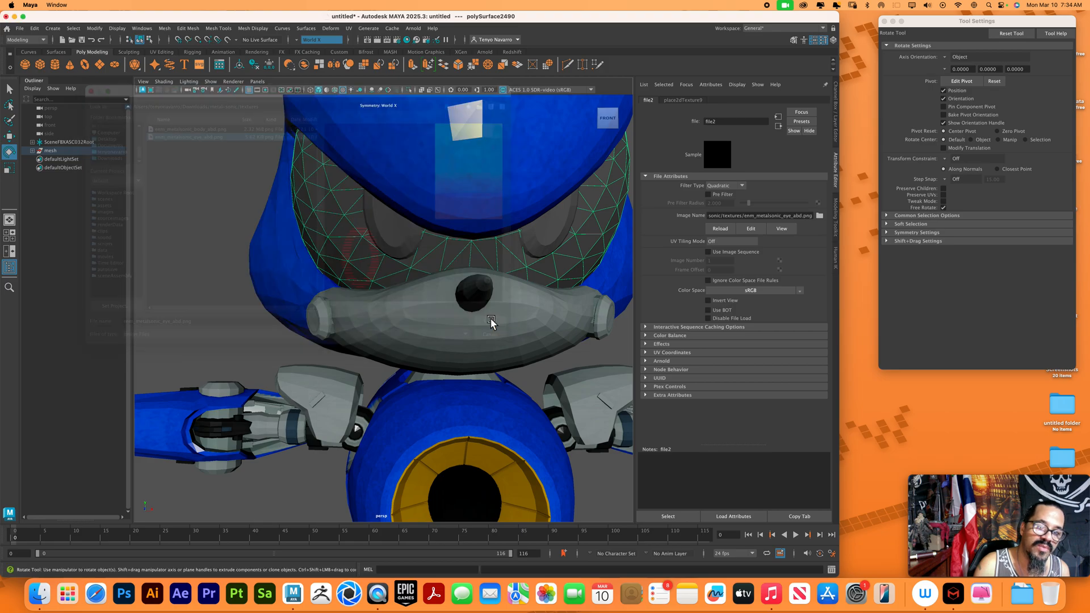
pyautogui.click(220, 302)
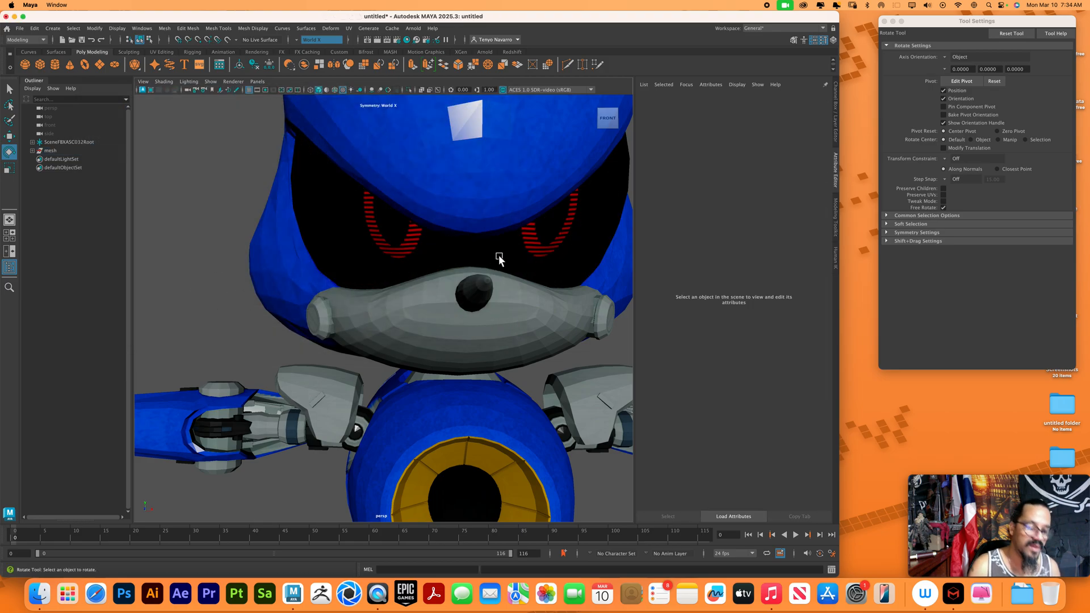
# Combine all the separated pieces of the mesh group into a single object and deselect it
pyautogui.scroll(-6, 402, 236)
pyautogui.scroll(-3, 439, 265)
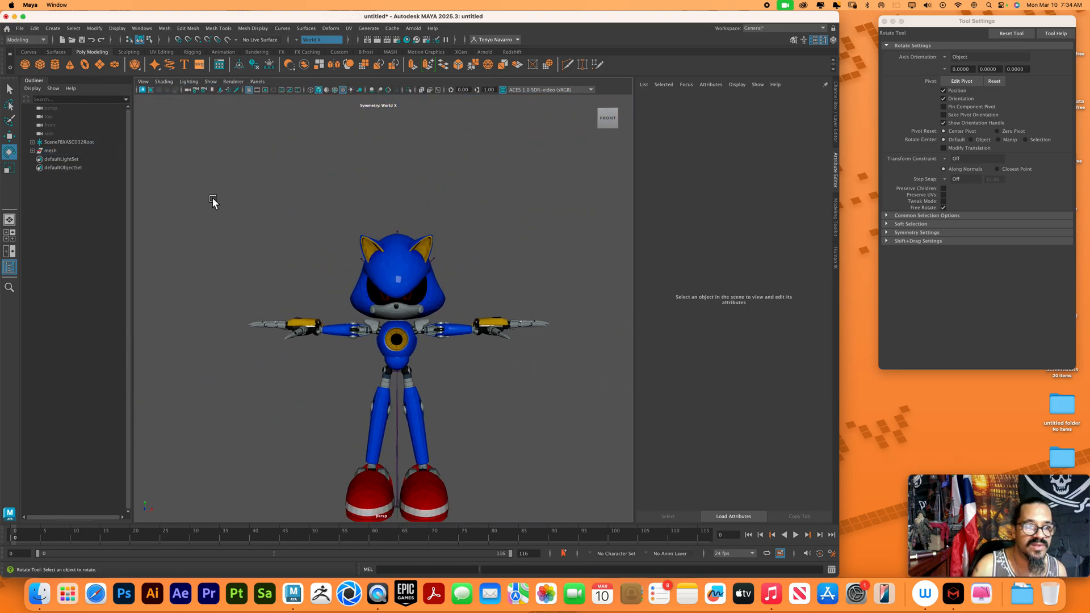
pyautogui.click(51, 150)
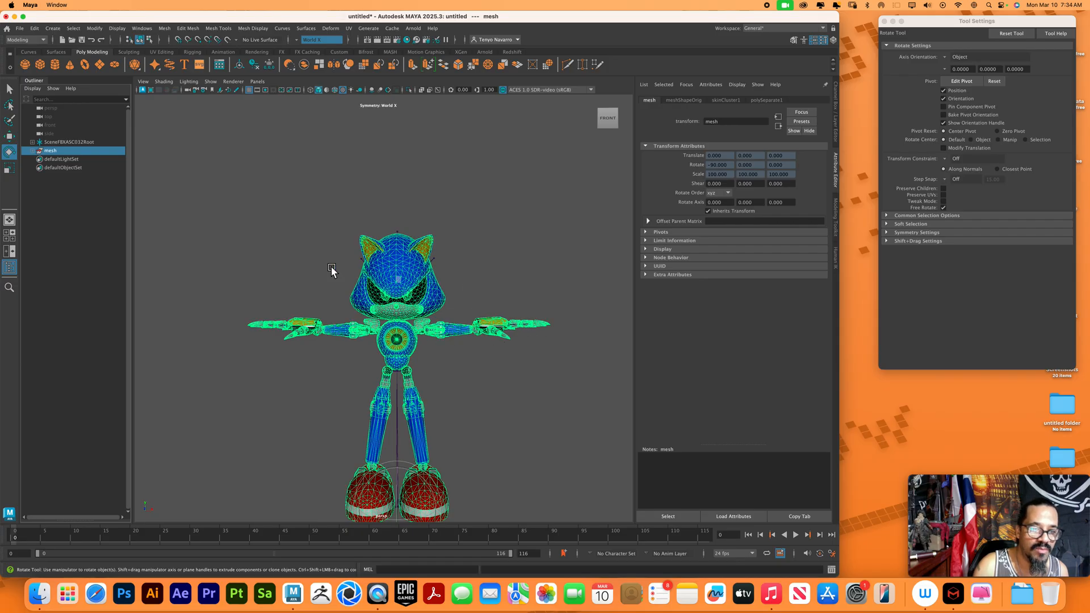
pyautogui.click(166, 30)
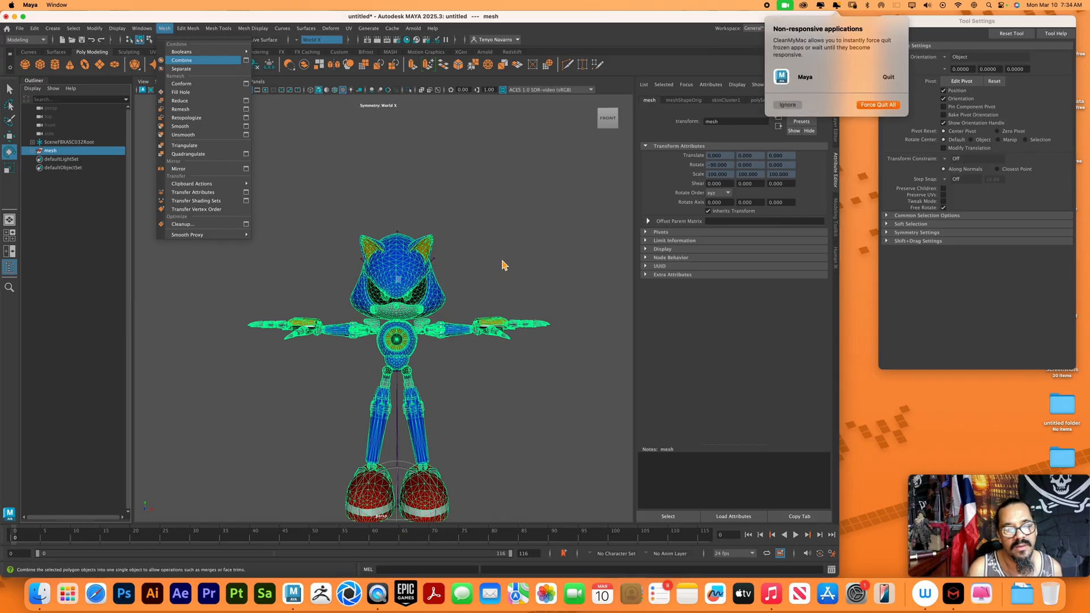
pyautogui.click(794, 112)
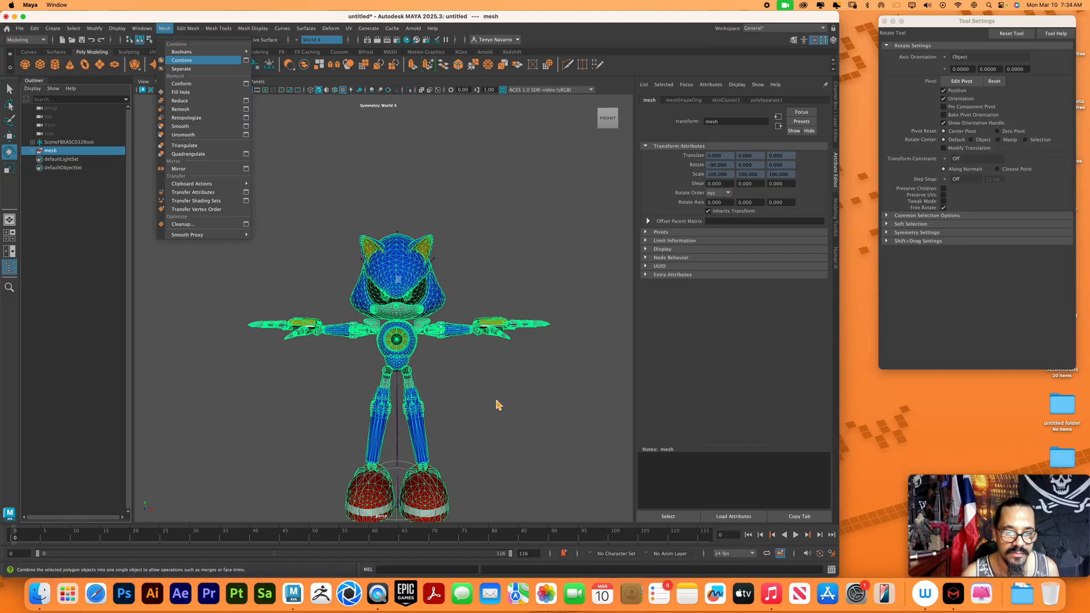
pyautogui.click(915, 413)
pyautogui.click(589, 21)
pyautogui.moveTo(588, 17); pyautogui.dragTo(587, 14)
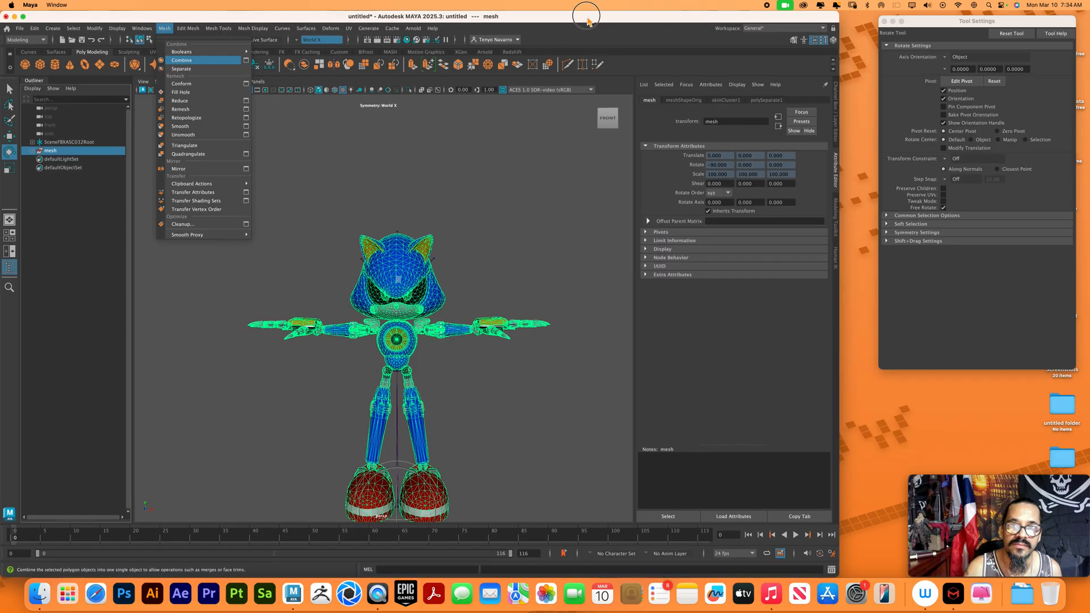
pyautogui.click(569, 60)
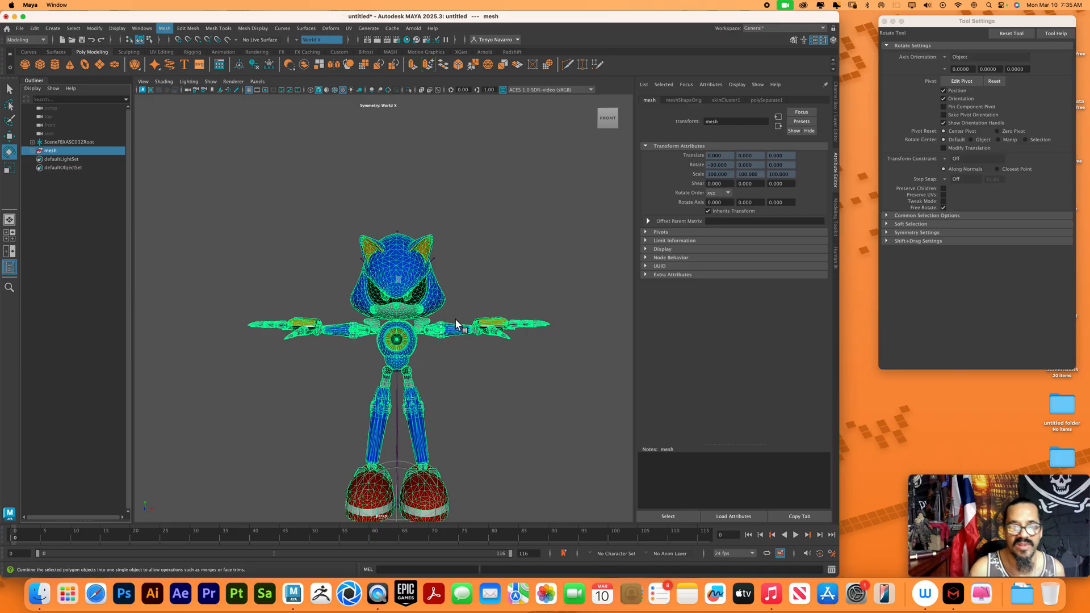
pyautogui.click(562, 389)
# Examine the combined character from the side and front, checking the body, shoes and eyes
pyautogui.moveTo(563, 388)
pyautogui.keyDown('alt'); pyautogui.mouseDown()
pyautogui.moveTo(547, 389)
pyautogui.moveTo(561, 385)
pyautogui.mouseUp(); pyautogui.keyUp('alt')
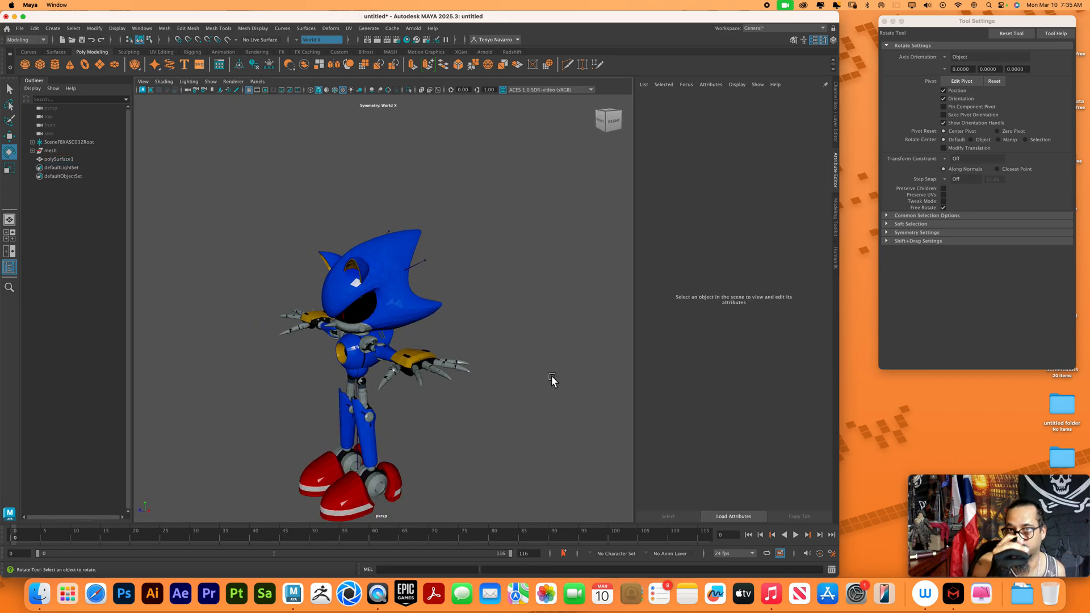
pyautogui.keyDown('alt'); pyautogui.moveTo(514, 437); pyautogui.dragTo(516, 404, button='middle'); pyautogui.keyUp('alt')
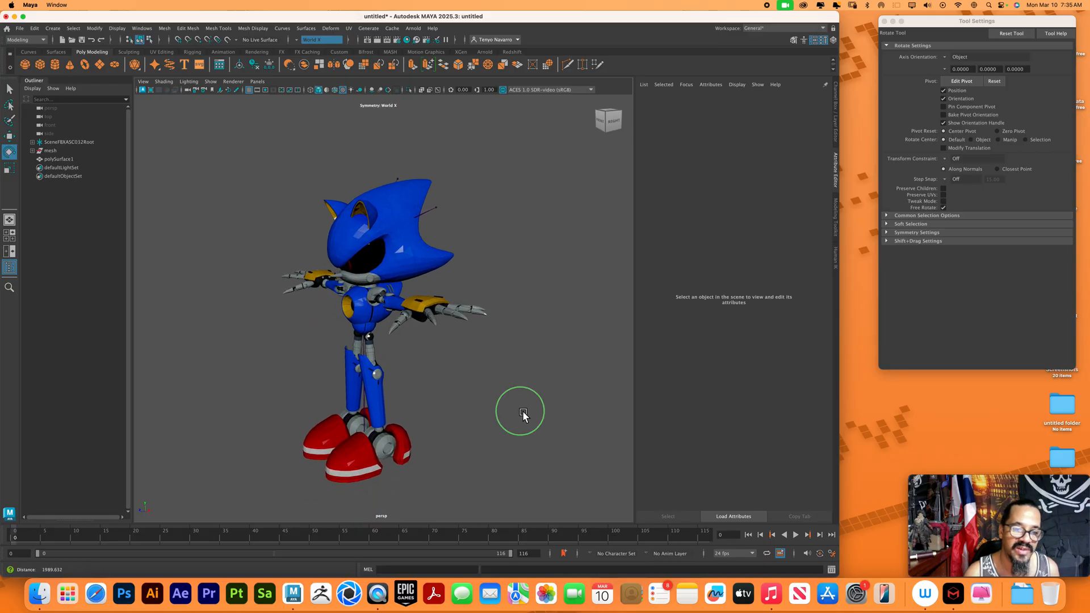
pyautogui.keyDown('alt'); pyautogui.moveTo(515, 405); pyautogui.dragTo(523, 411, button='right'); pyautogui.keyUp('alt')
pyautogui.keyDown('alt'); pyautogui.moveTo(492, 410); pyautogui.dragTo(495, 435, button='middle'); pyautogui.keyUp('alt')
pyautogui.keyDown('alt'); pyautogui.moveTo(495, 434); pyautogui.dragTo(538, 451, button='right'); pyautogui.keyUp('alt')
pyautogui.keyDown('alt'); pyautogui.moveTo(495, 335); pyautogui.dragTo(489, 390, button='middle'); pyautogui.keyUp('alt')
pyautogui.keyDown('alt'); pyautogui.moveTo(489, 390); pyautogui.dragTo(503, 380); pyautogui.keyUp('alt')
# Select the SceneFBXASC032Root skeleton root and turn on X-Ray shading in the viewport
pyautogui.click(61, 159)
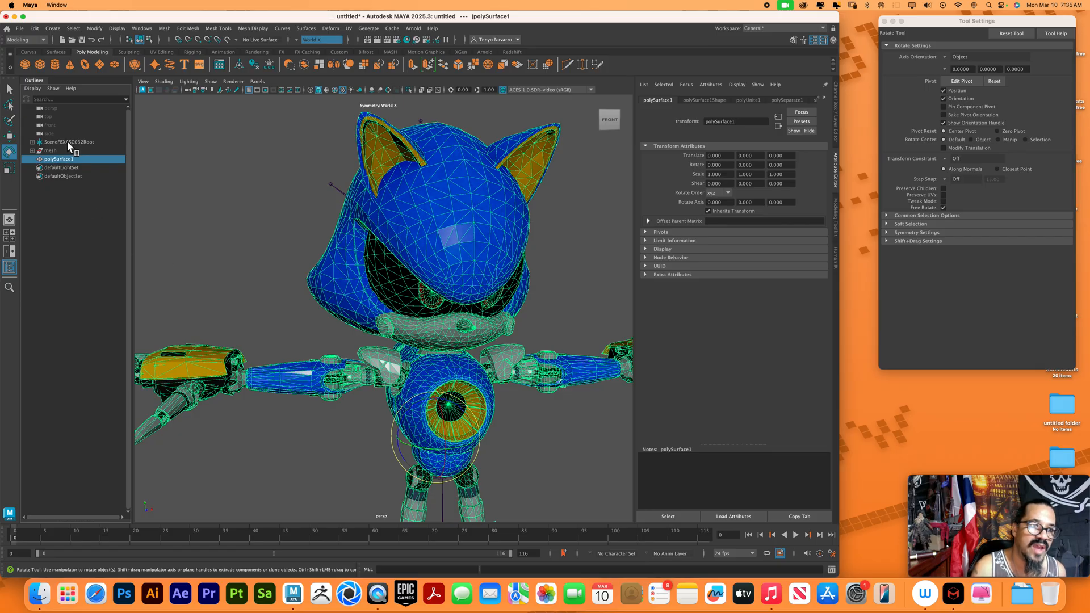
pyautogui.click(69, 142)
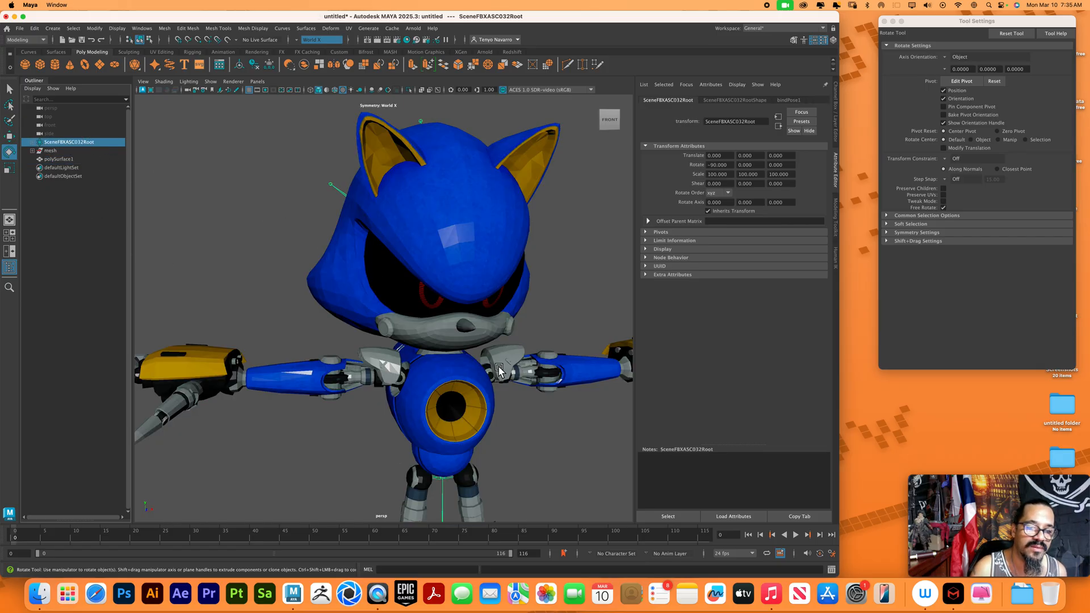
pyautogui.scroll(-10, 465, 319)
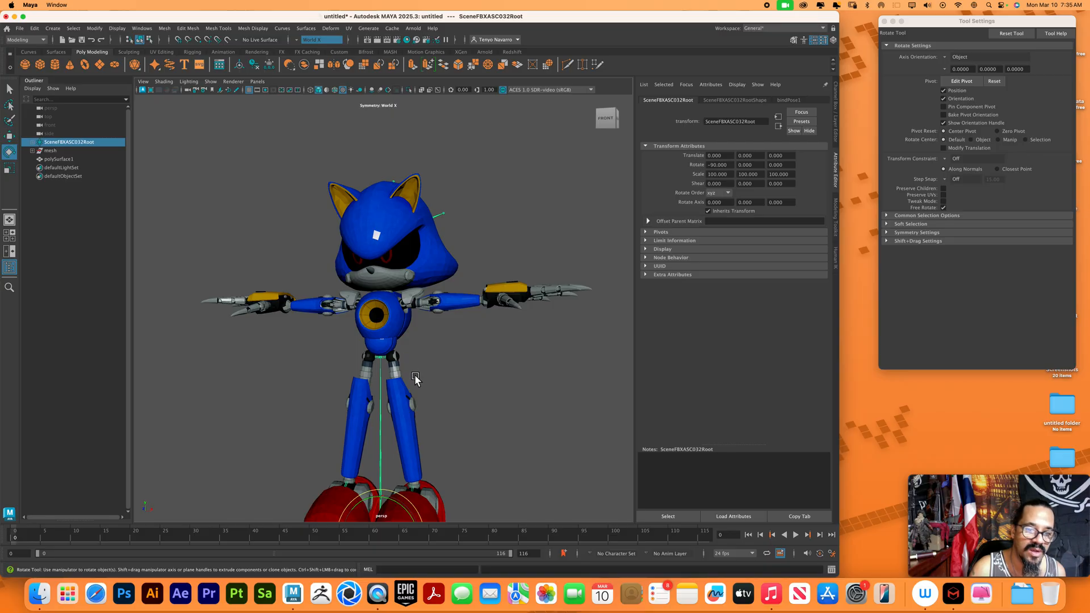
pyautogui.click(165, 82)
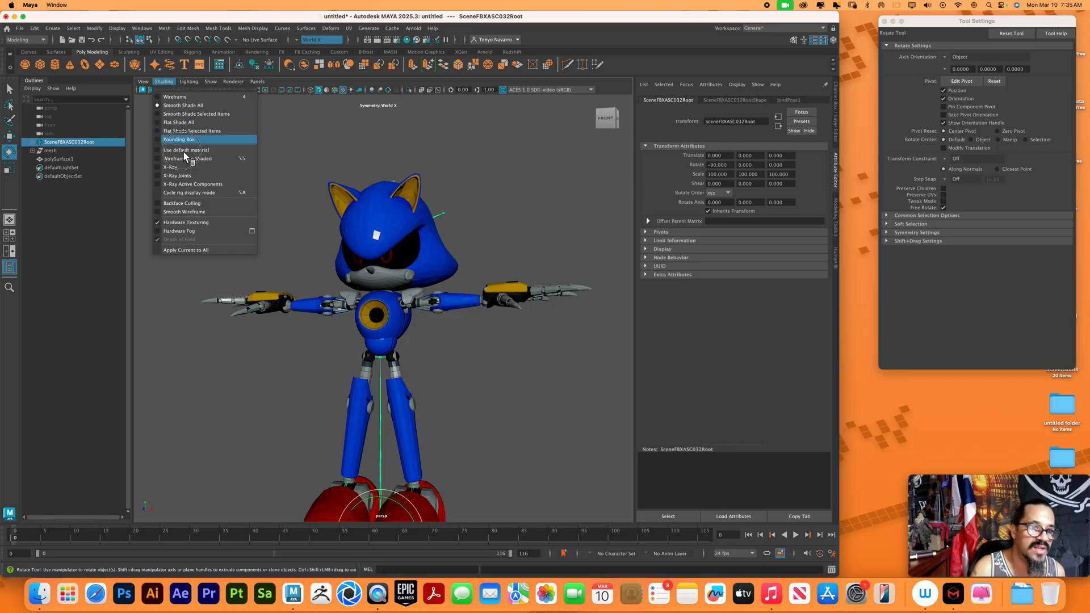
pyautogui.click(194, 174)
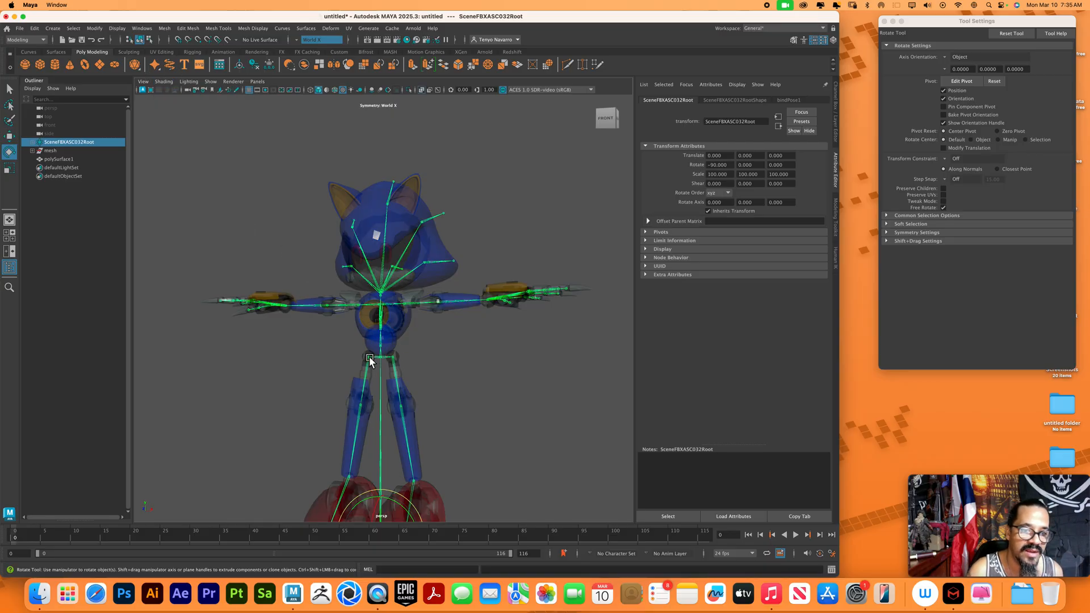
# Test the rig by rotating the Thigh_R joint in several directions and undo the rotations
pyautogui.click(369, 359)
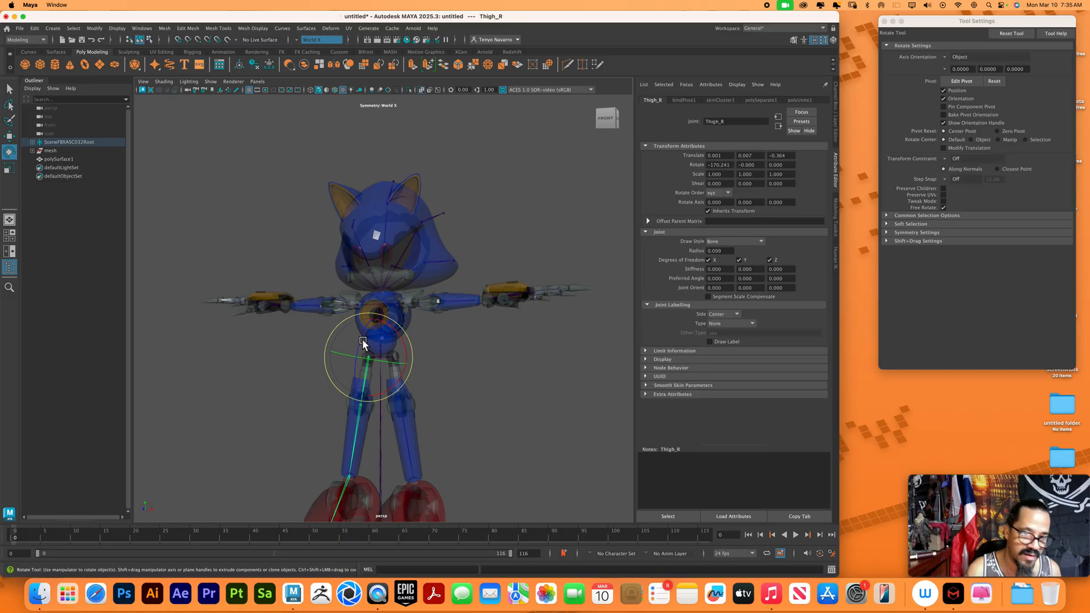
pyautogui.moveTo(364, 340); pyautogui.dragTo(370, 361)
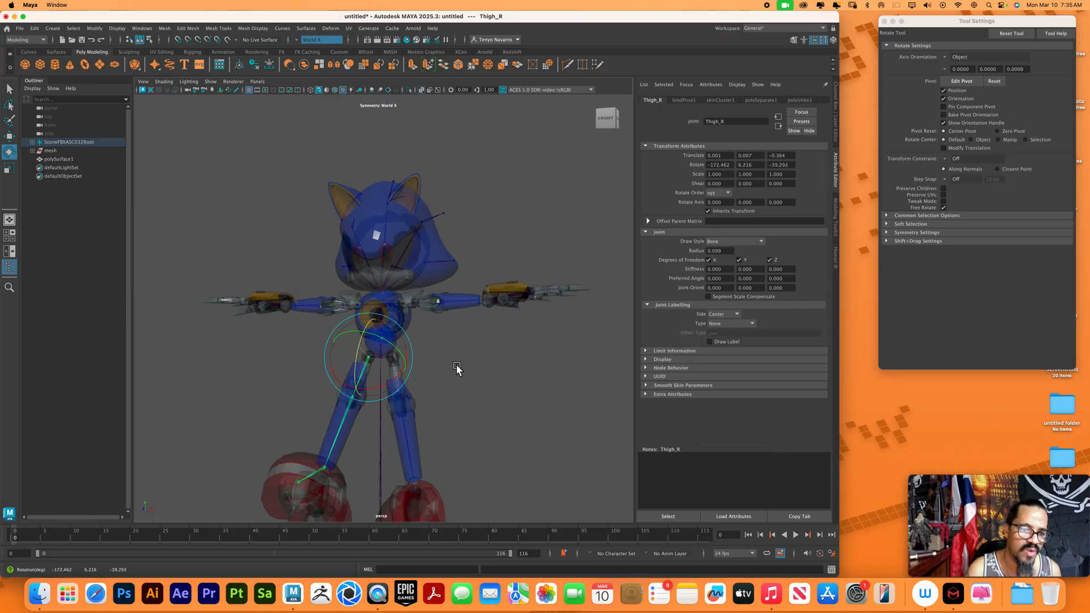
pyautogui.press('super+z')
pyautogui.keyDown('alt'); pyautogui.moveTo(456, 367); pyautogui.dragTo(455, 404, button='right'); pyautogui.keyUp('alt')
pyautogui.press('super+z')
pyautogui.press('super+z')
pyautogui.press('super+z')
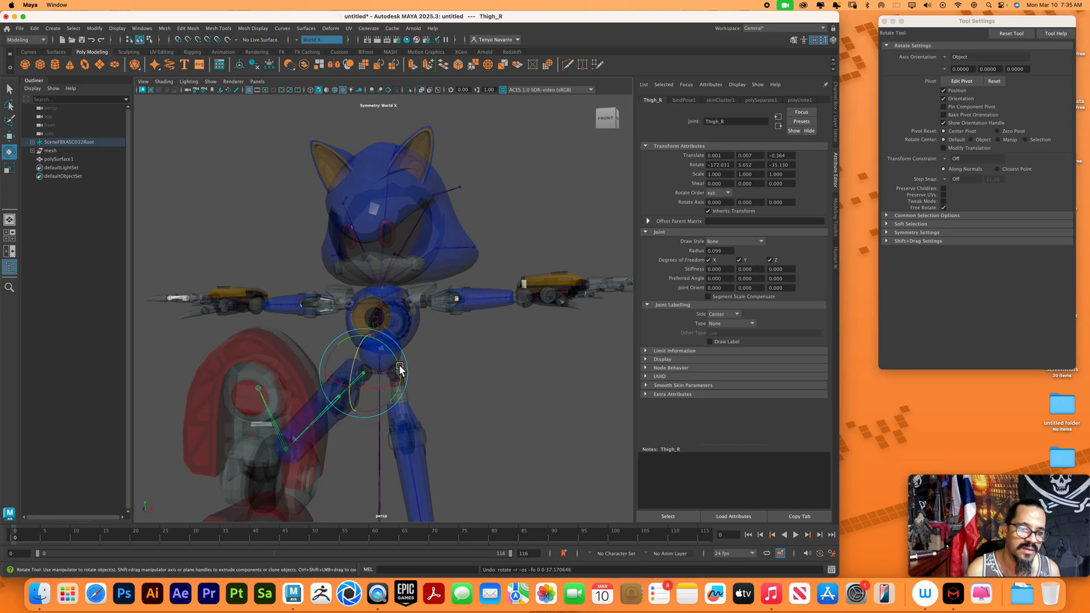
pyautogui.press('super+z')
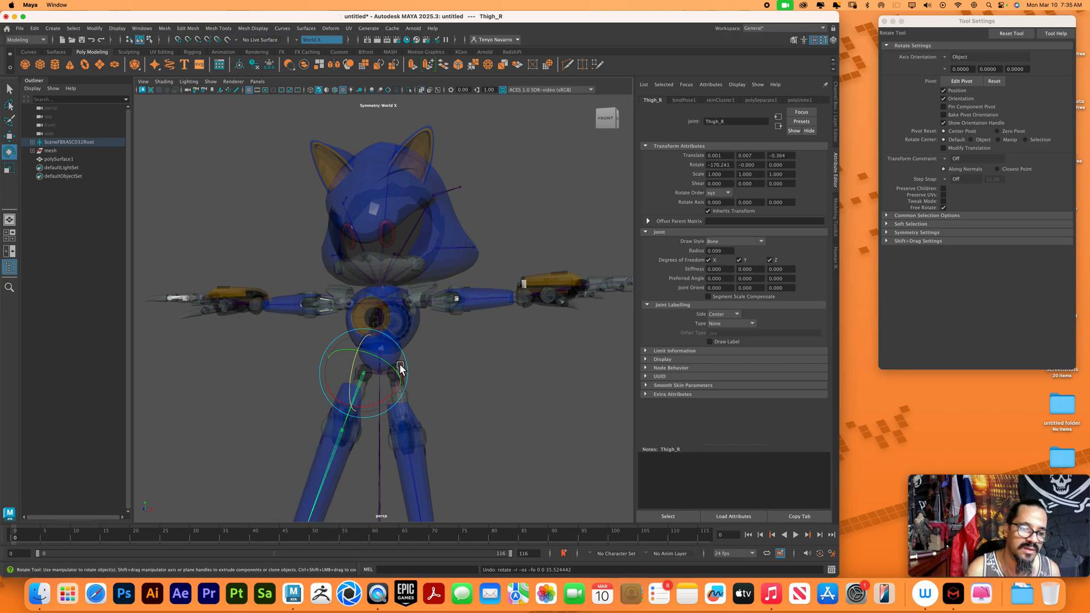
pyautogui.press('super+z')
# Test the Head joint by rotating it, undo the rotations and clear the selection
pyautogui.keyDown('alt'); pyautogui.moveTo(489, 392); pyautogui.dragTo(349, 275); pyautogui.keyUp('alt')
pyautogui.click(391, 305)
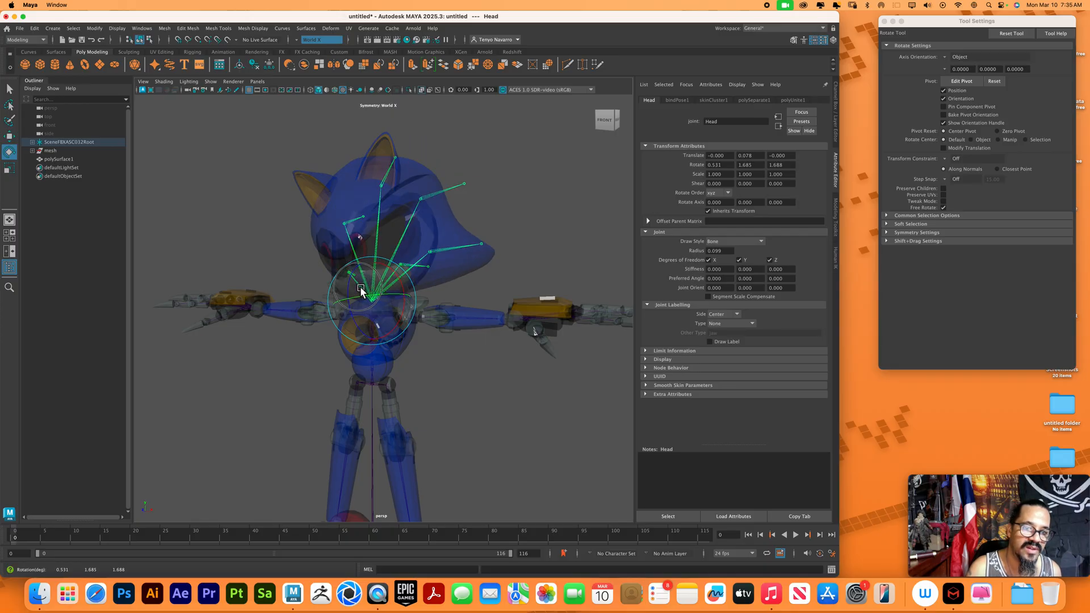
pyautogui.press('z')
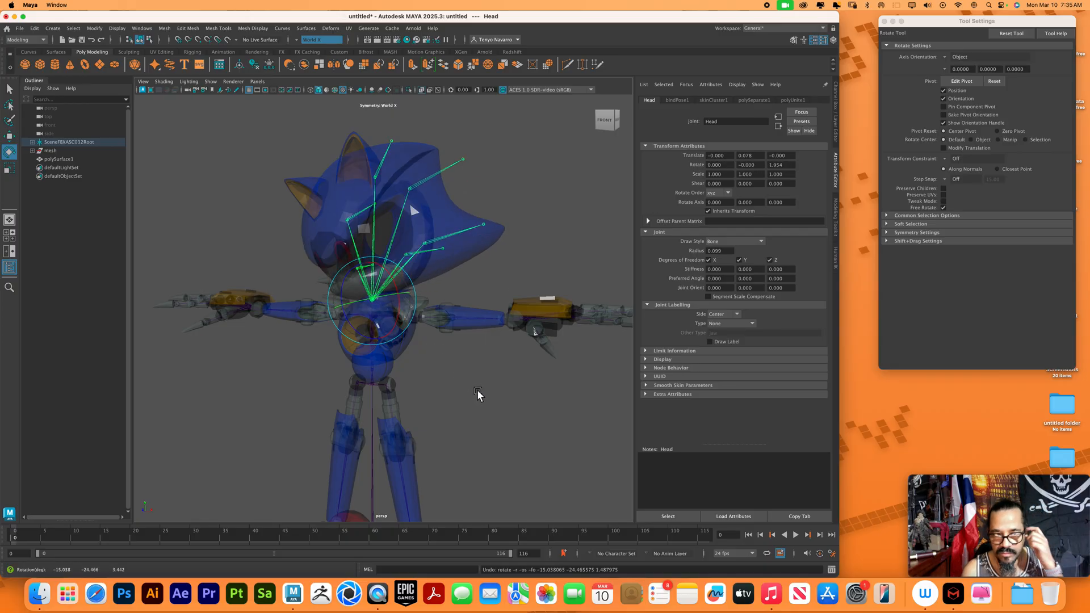
pyautogui.press('z')
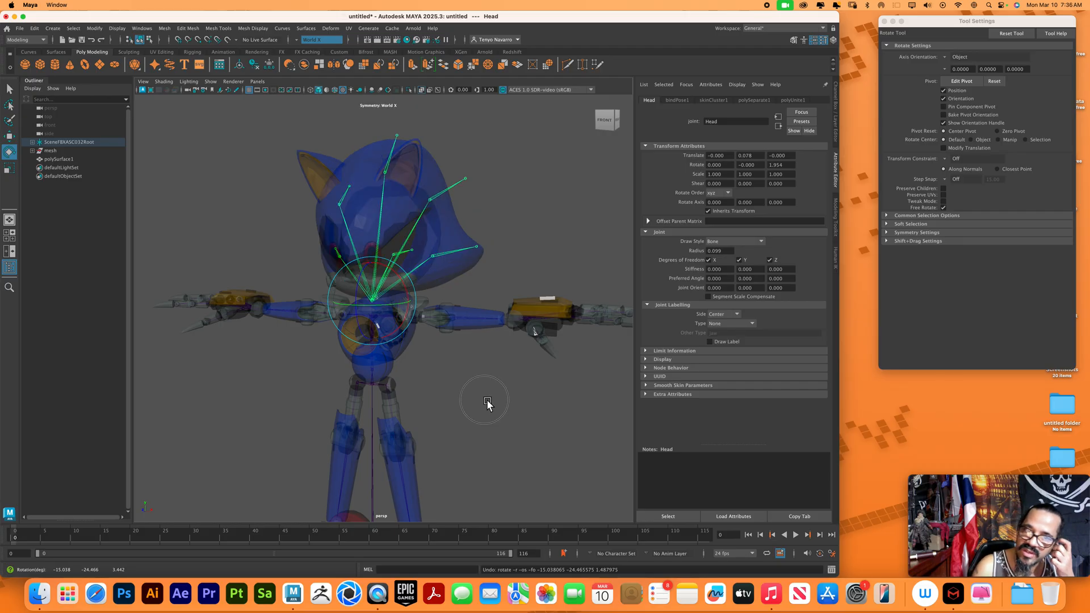
pyautogui.click(487, 401)
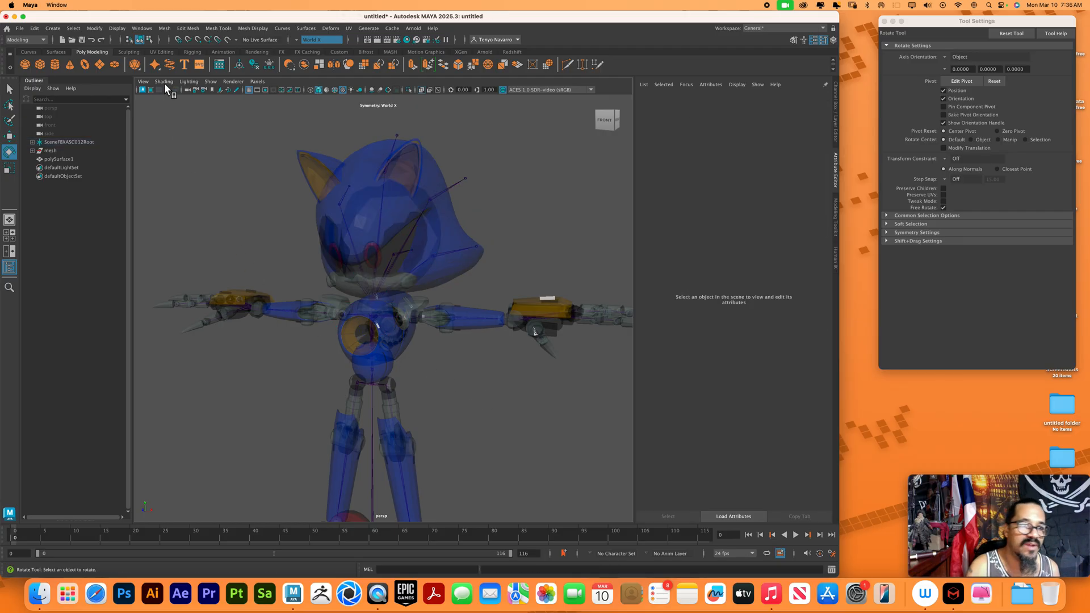
# Select the Needle_U_L joint and increase the joint display scale to about 1.66
pyautogui.click(490, 186)
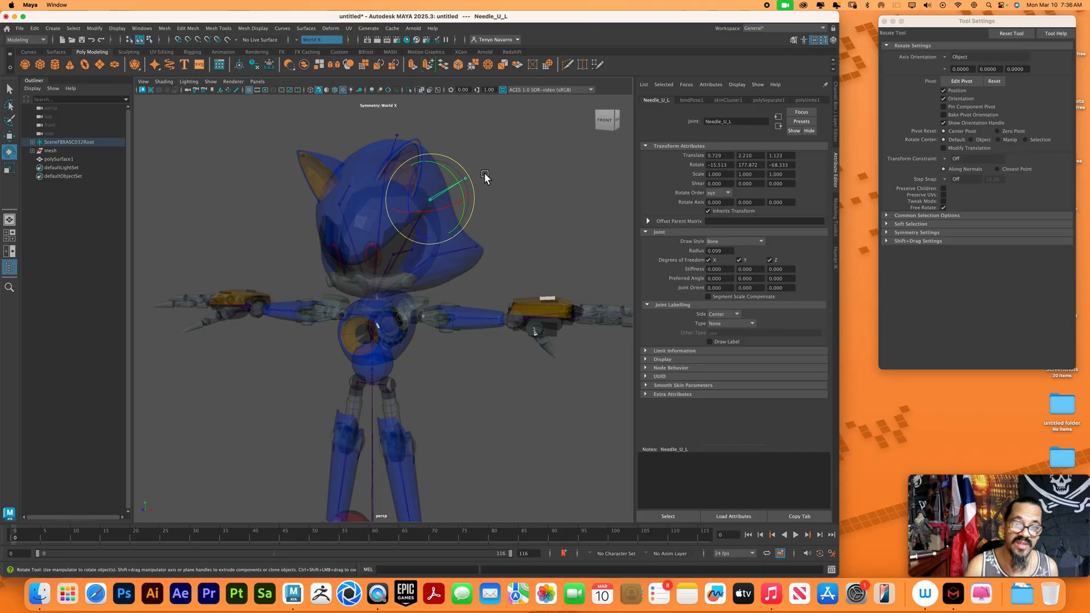
pyautogui.click(512, 203)
pyautogui.click(485, 178)
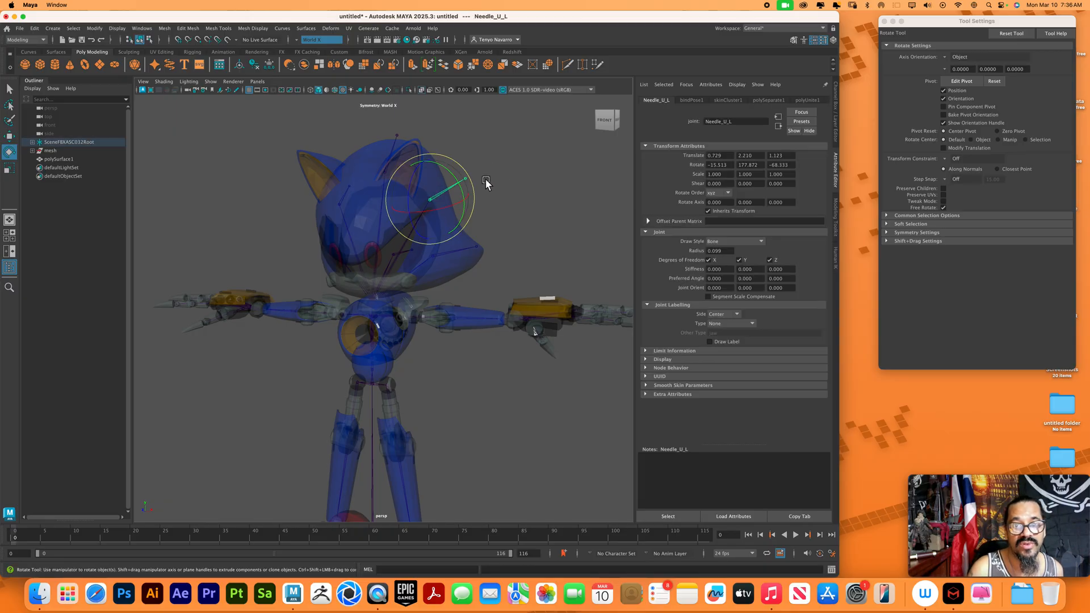
pyautogui.click(121, 29)
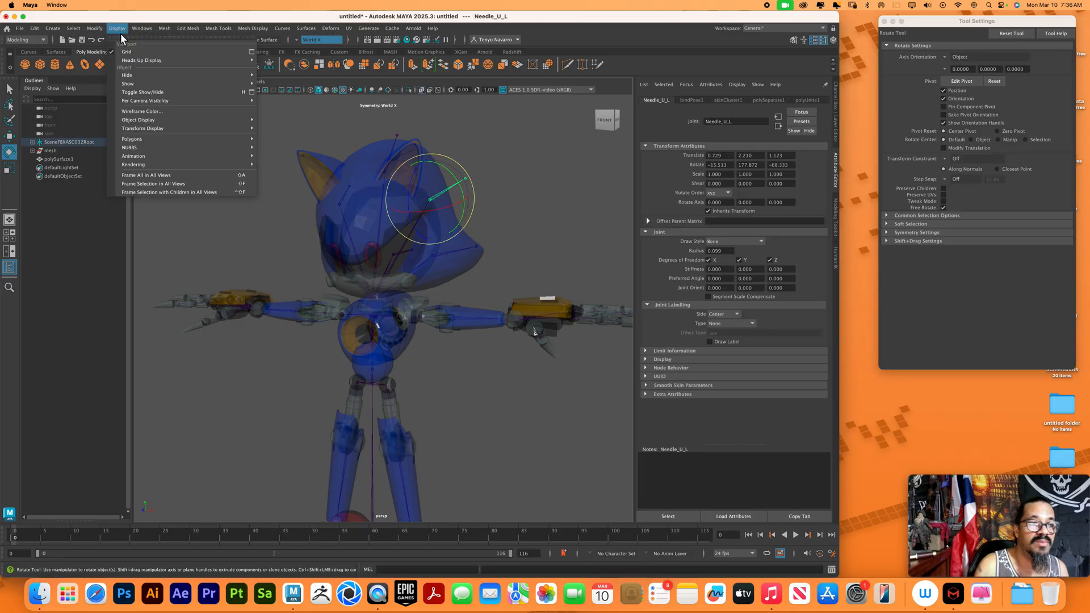
pyautogui.moveTo(184, 166)
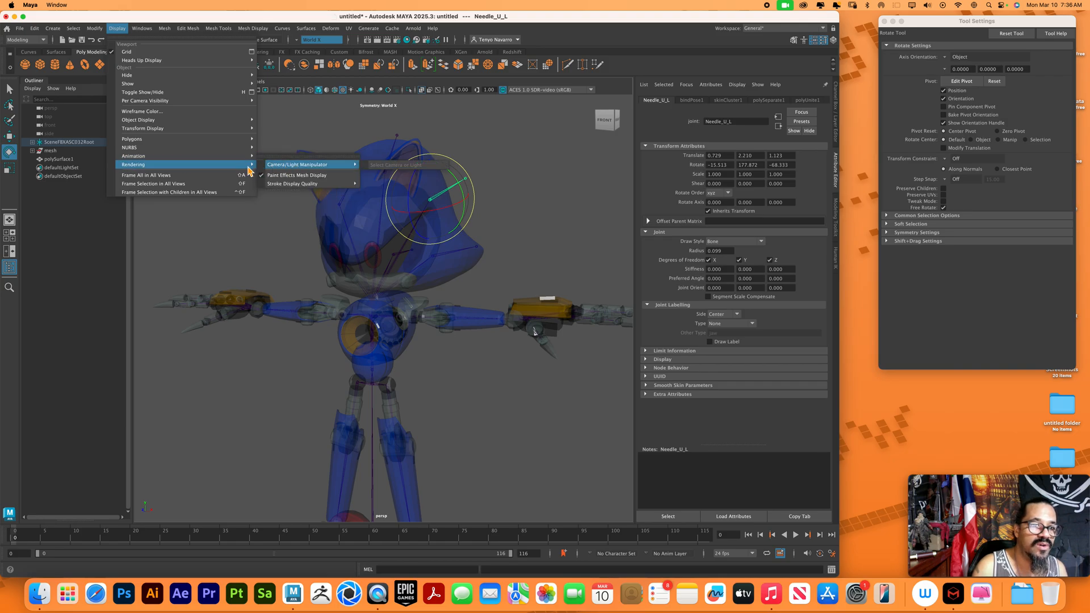
pyautogui.moveTo(250, 156)
pyautogui.click(292, 176)
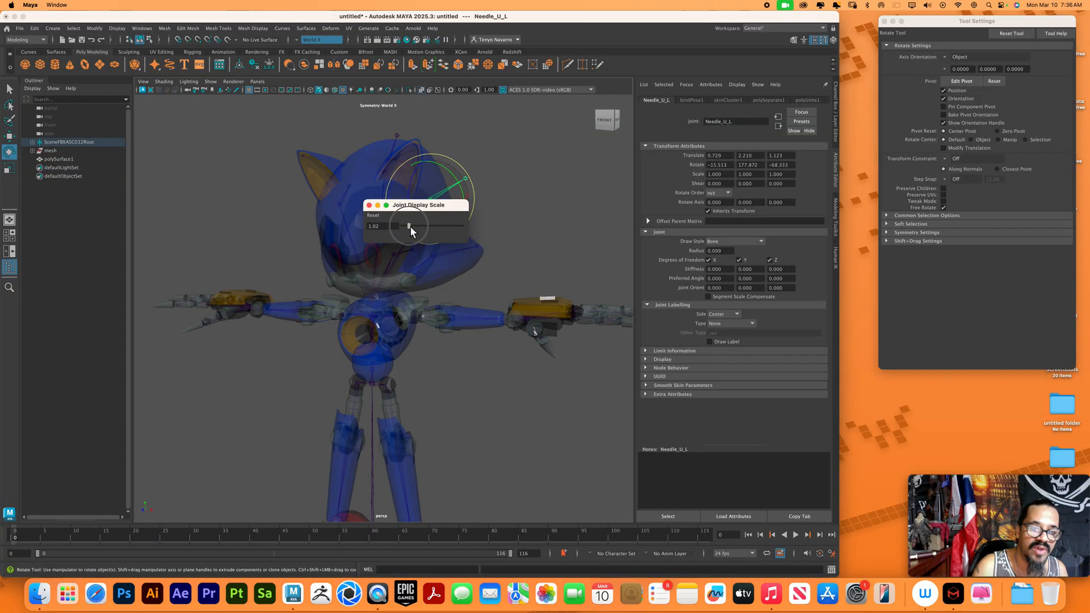
pyautogui.moveTo(412, 227); pyautogui.dragTo(415, 229)
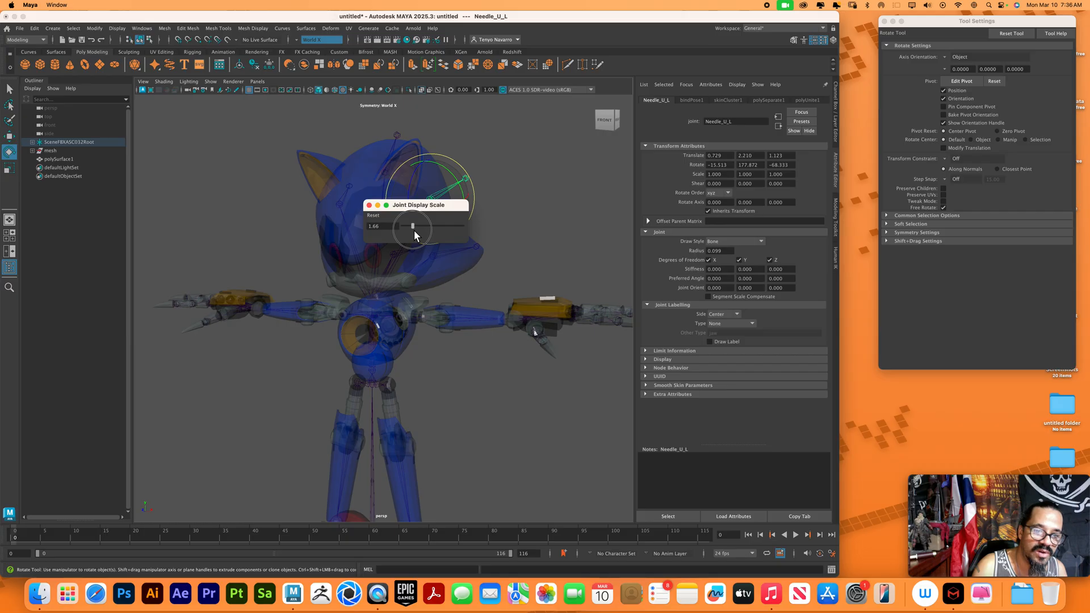
pyautogui.click(369, 205)
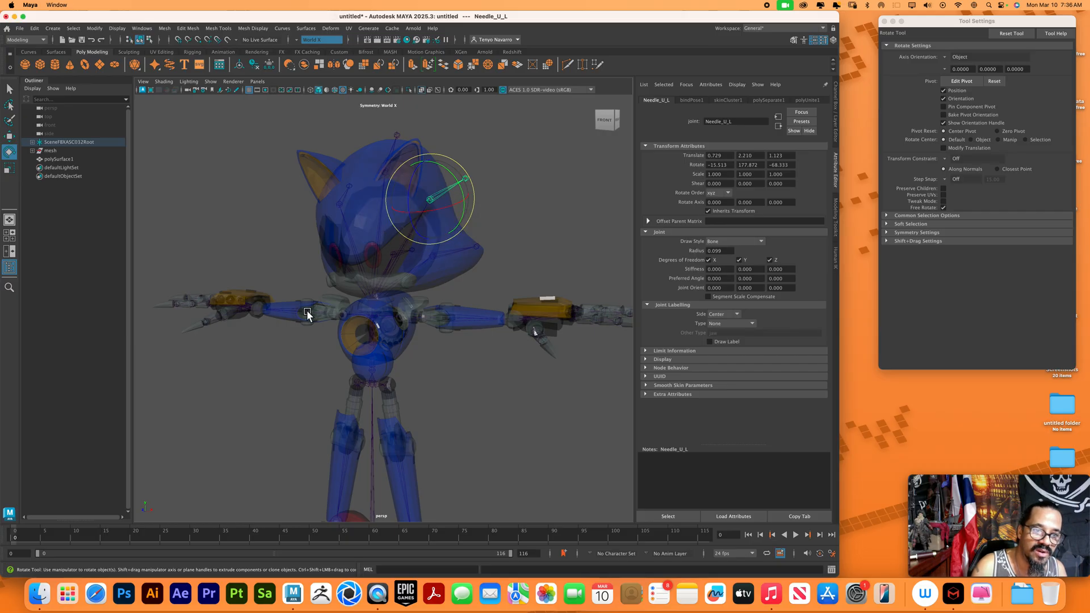
# Test the right leg by rotating the Thigh_R joint outward and the Calf_R joint back down
pyautogui.click(363, 388)
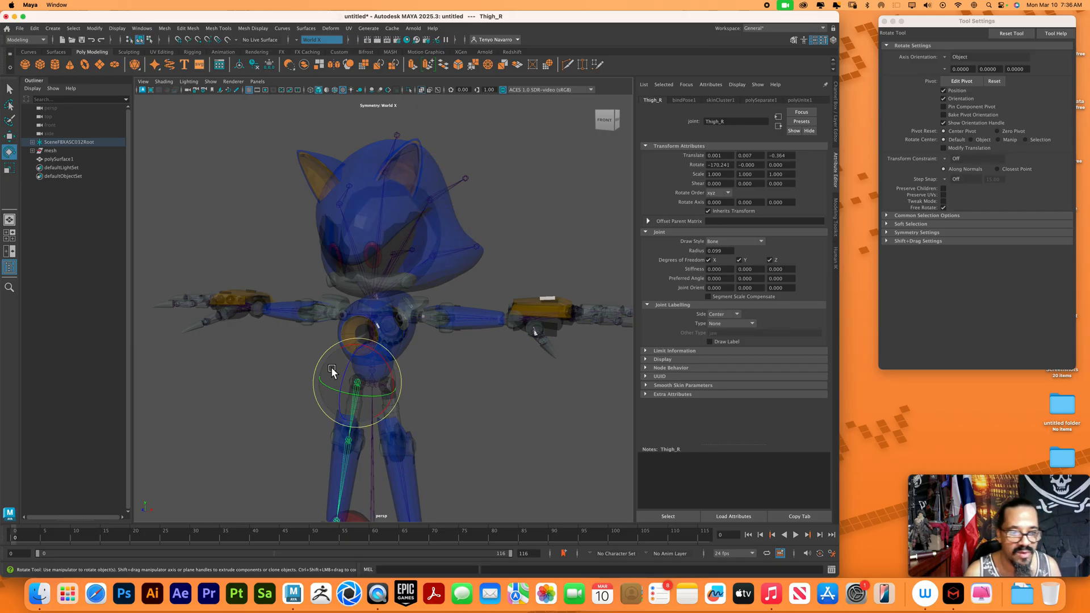
pyautogui.moveTo(348, 360); pyautogui.dragTo(357, 325)
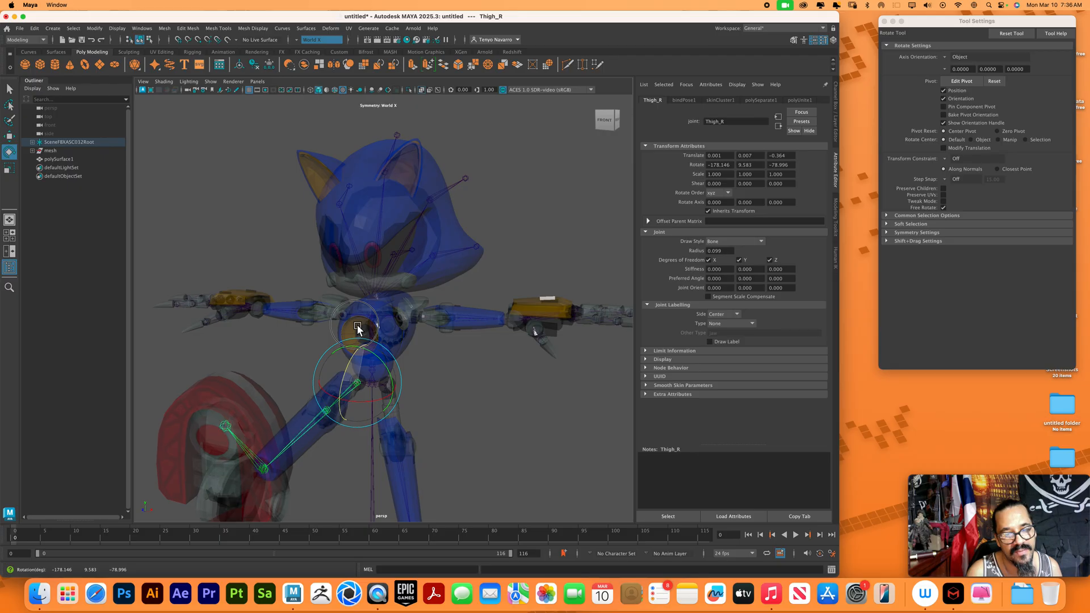
pyautogui.click(335, 423)
pyautogui.click(335, 399)
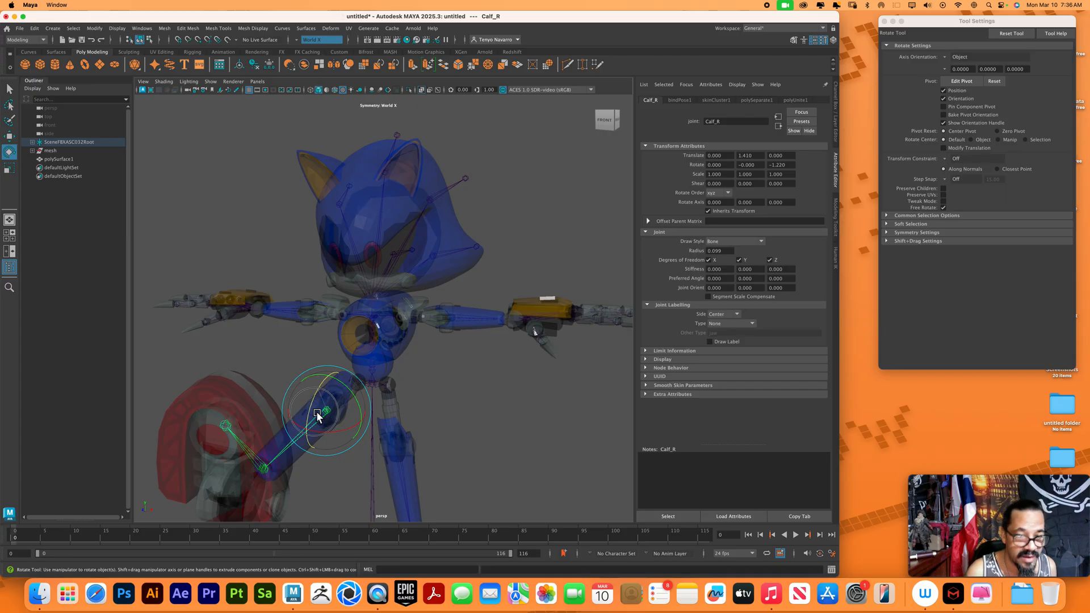
pyautogui.moveTo(318, 416); pyautogui.dragTo(326, 431)
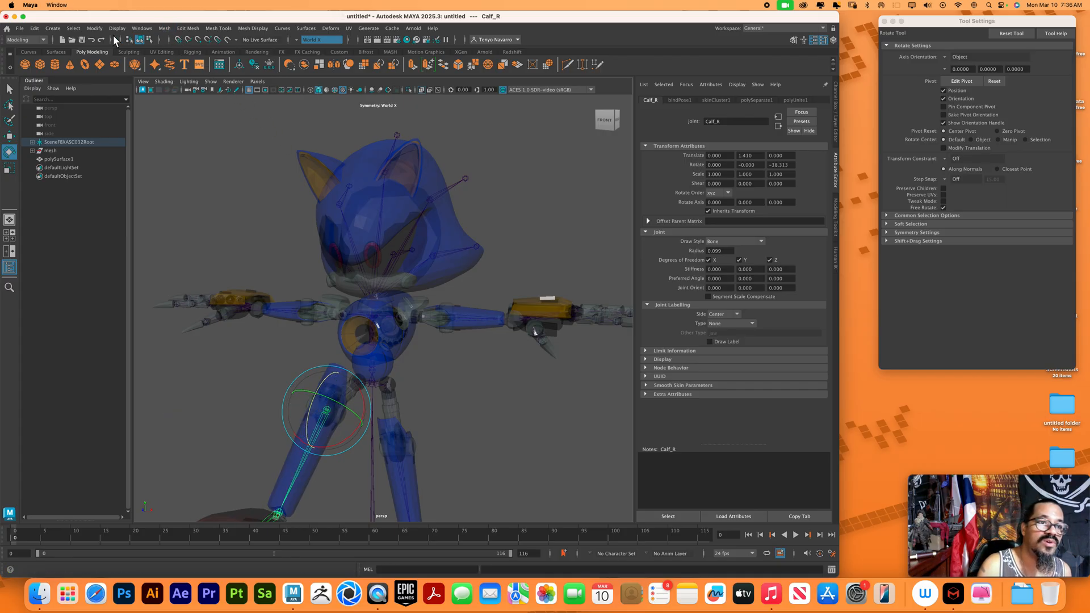
# Undo the Calf_R and Thigh_R test rotations and clear the selection
pyautogui.click(25, 40)
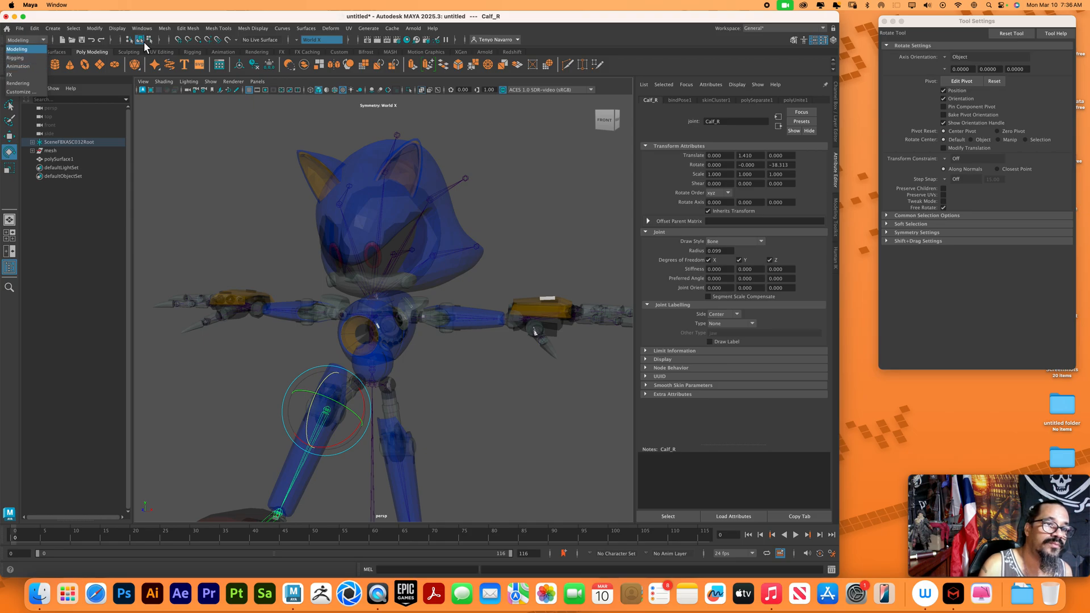
pyautogui.click(502, 393)
pyautogui.hotkey('ctrl', 'z')
pyautogui.hotkey('ctrl', 'z')
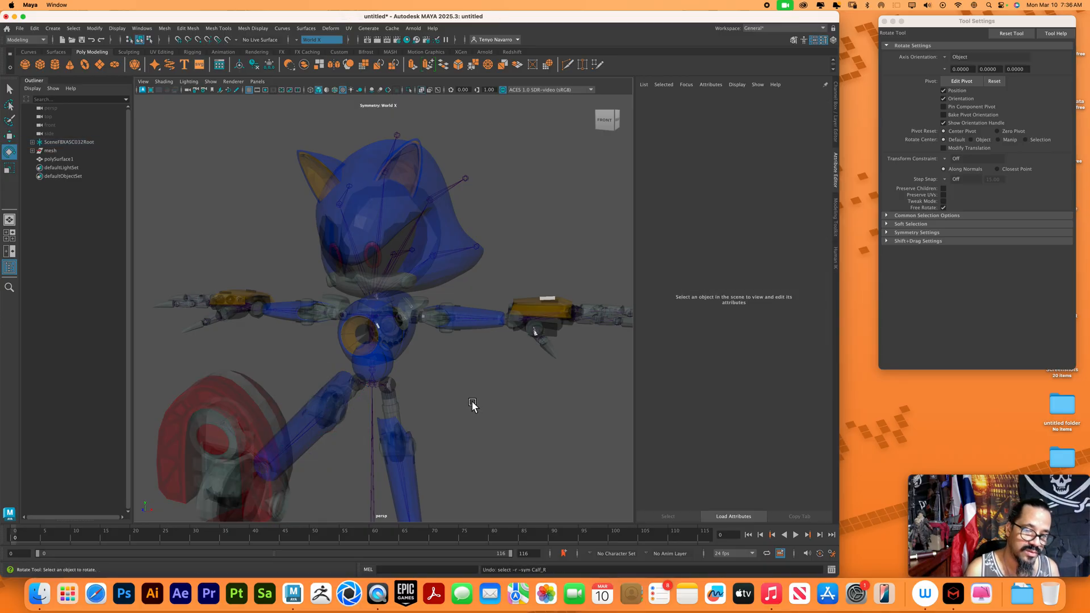
pyautogui.hotkey('ctrl', 'z')
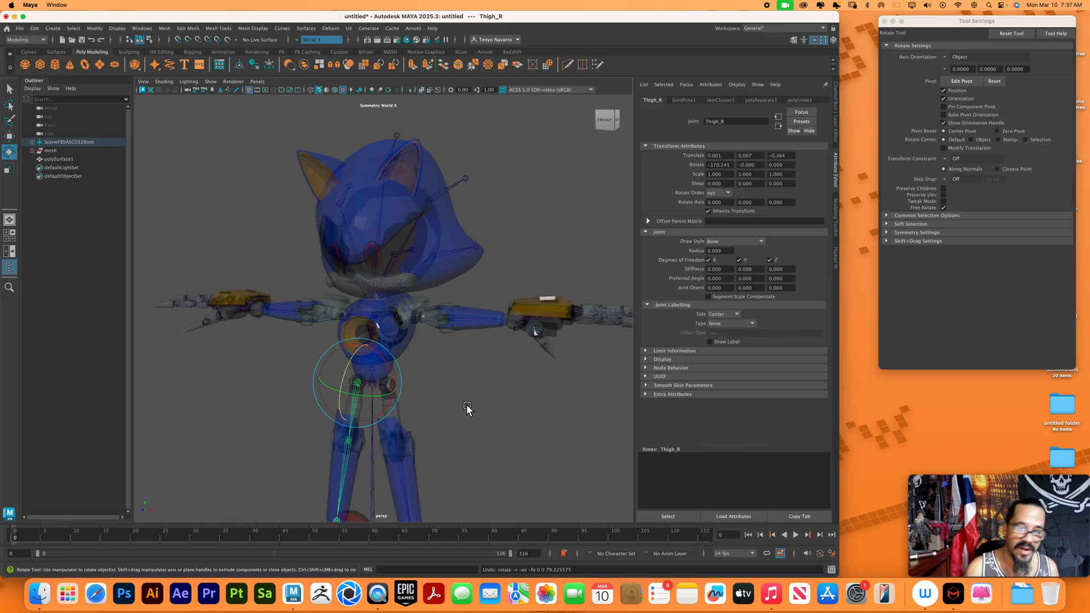
pyautogui.keyDown('alt'); pyautogui.moveTo(470, 452); pyautogui.dragTo(441, 419); pyautogui.keyUp('alt')
pyautogui.moveTo(470, 416)
pyautogui.keyDown('alt'); pyautogui.mouseDown()
pyautogui.moveTo(490, 422)
pyautogui.moveTo(465, 418)
pyautogui.mouseUp(); pyautogui.keyUp('alt')
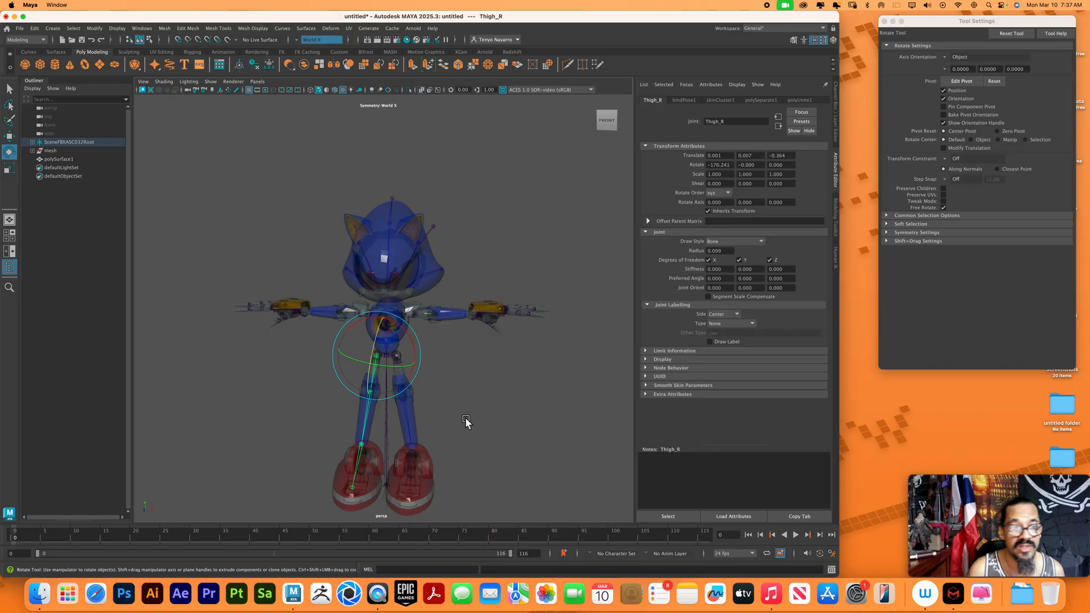
pyautogui.click(483, 269)
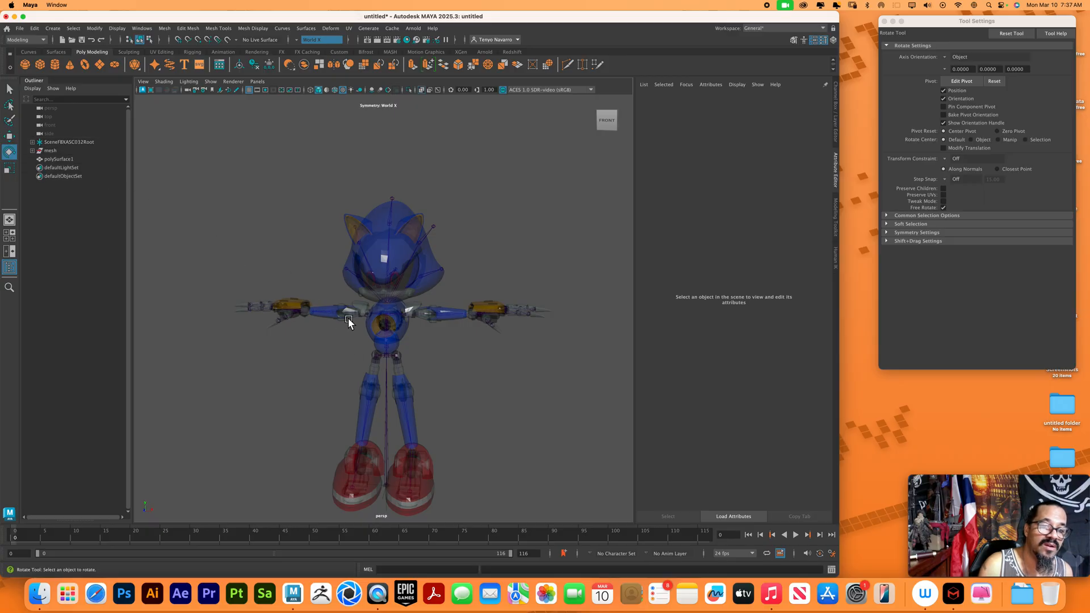
pyautogui.click(121, 29)
pyautogui.moveTo(231, 149)
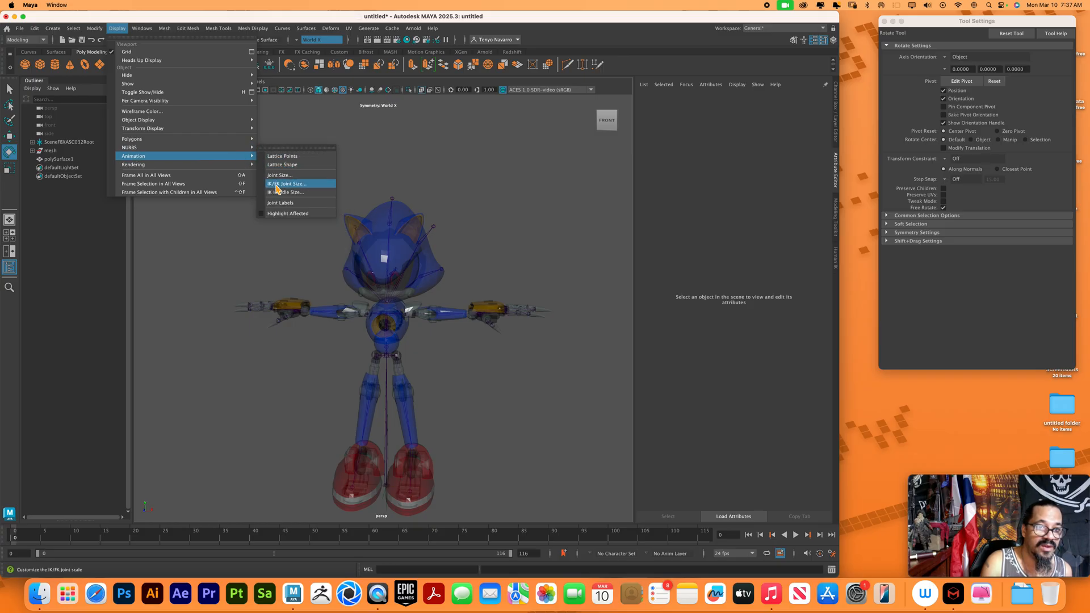
pyautogui.click(378, 176)
pyautogui.click(20, 29)
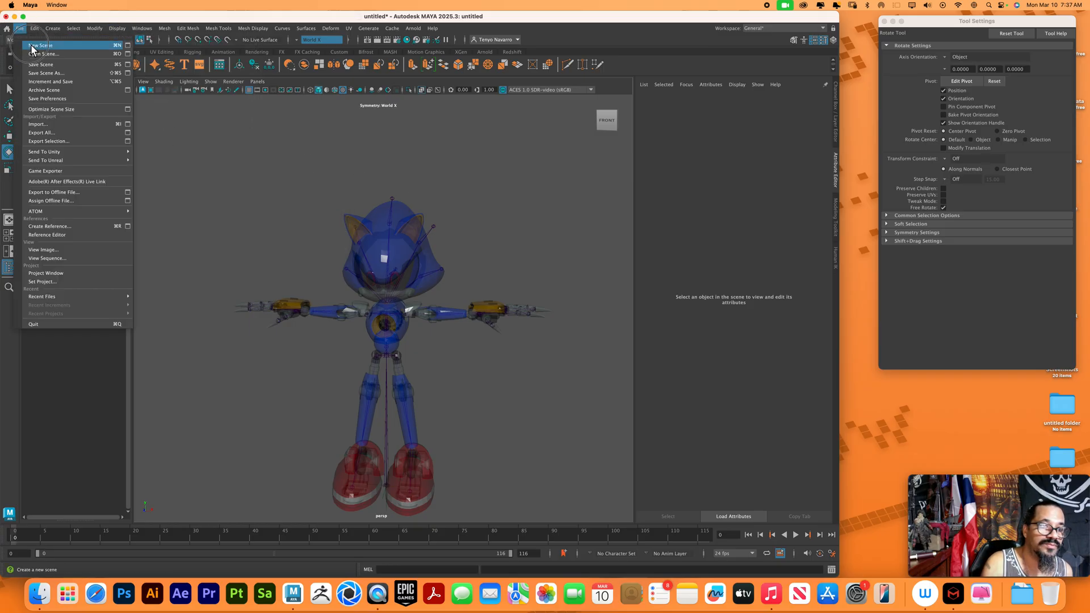
pyautogui.click(31, 46)
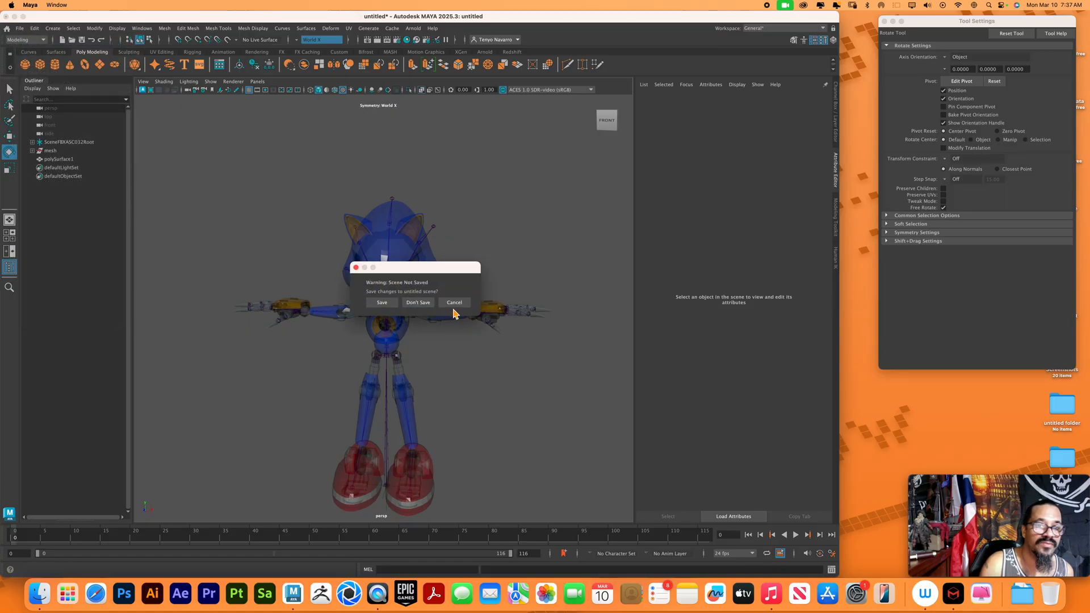
pyautogui.click(452, 301)
# Delete the construction history and freeze the transformations of SceneFBXASC032Root, mesh and polySurface1, and clear the selection
pyautogui.click(66, 142)
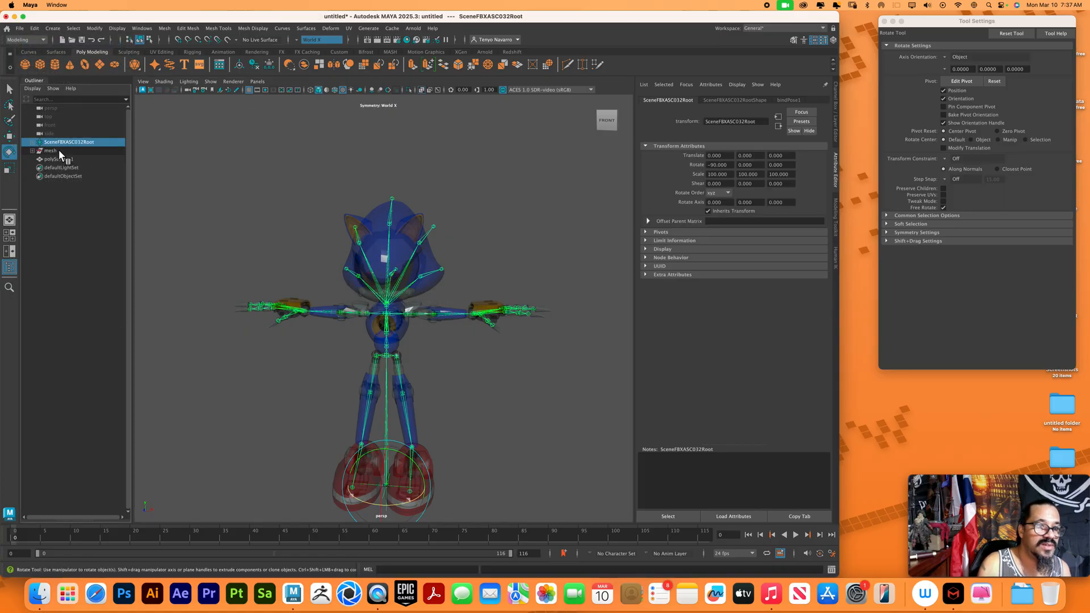
pyautogui.keyDown('shift'); pyautogui.click(58, 150); pyautogui.keyUp('shift')
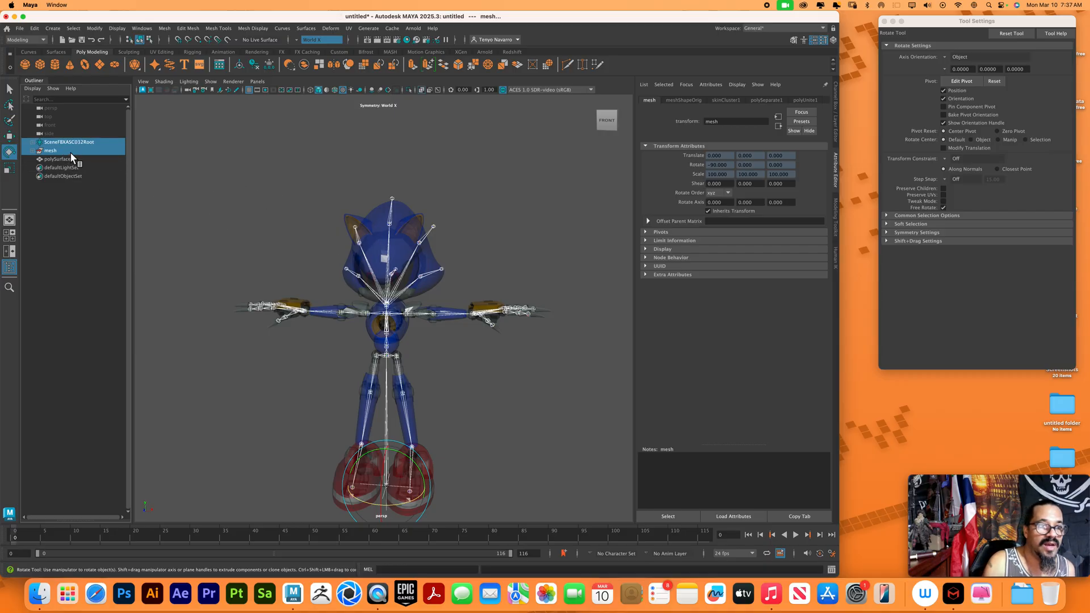
pyautogui.keyDown('shift'); pyautogui.click(73, 158); pyautogui.keyUp('shift')
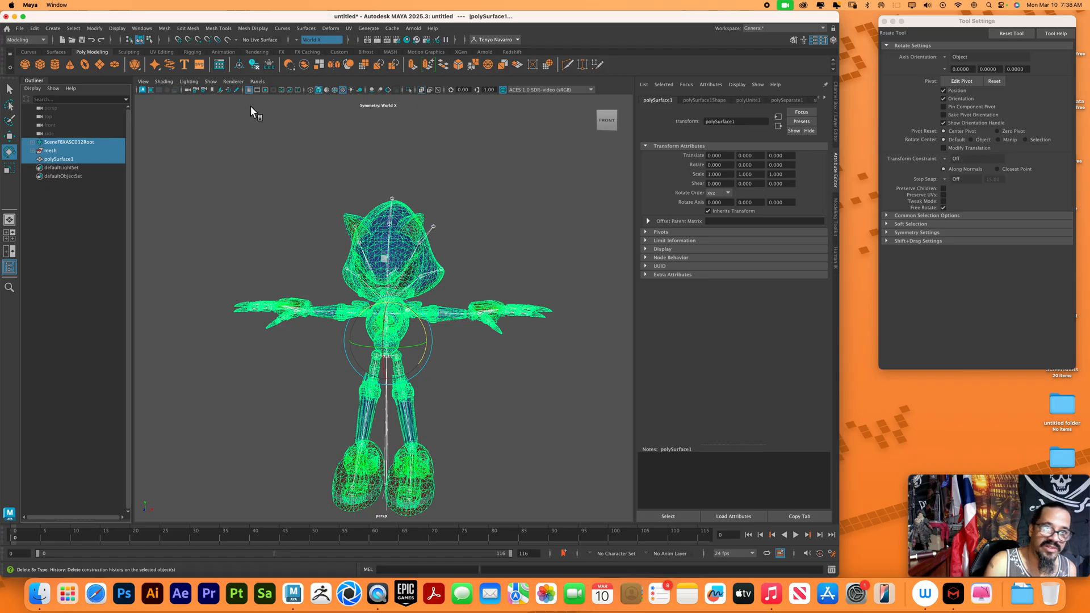
pyautogui.click(268, 66)
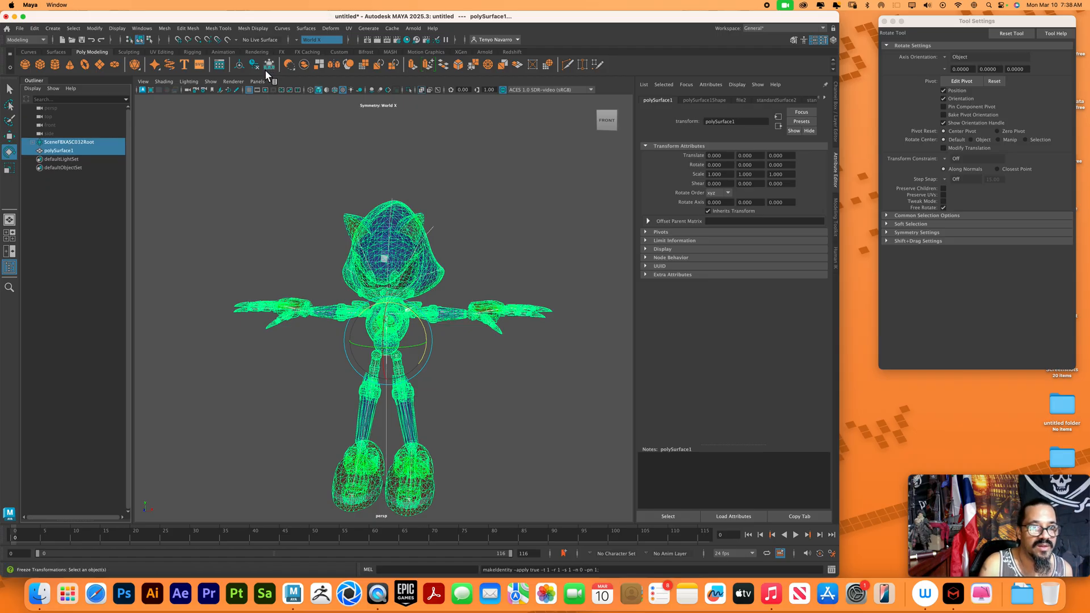
pyautogui.click(277, 146)
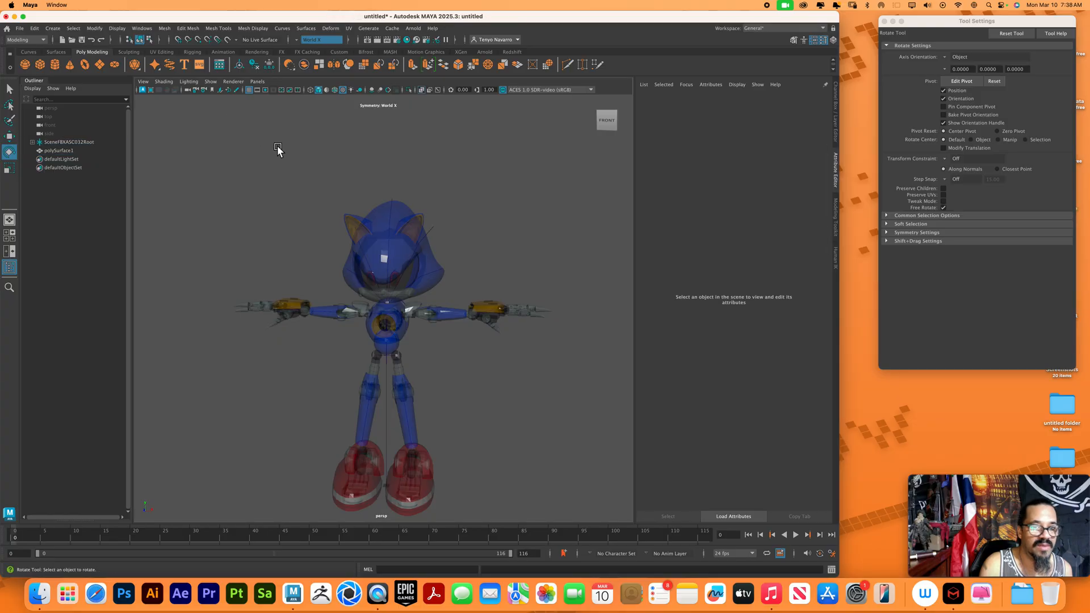
# Delete the imported SceneFBXASC032Root skeleton from the scene
pyautogui.click(81, 143)
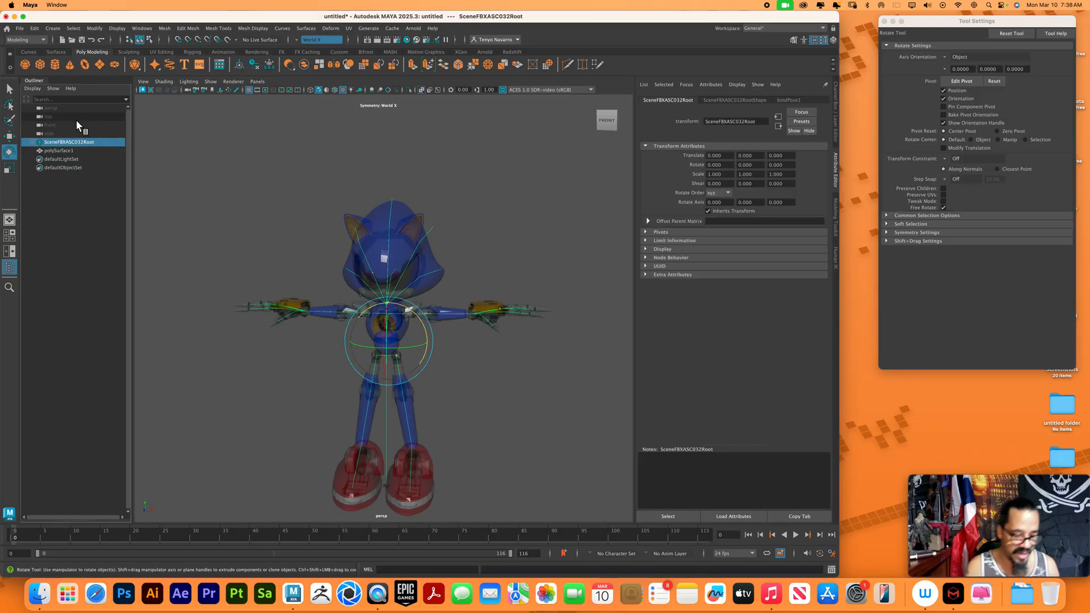
pyautogui.press('Delete')
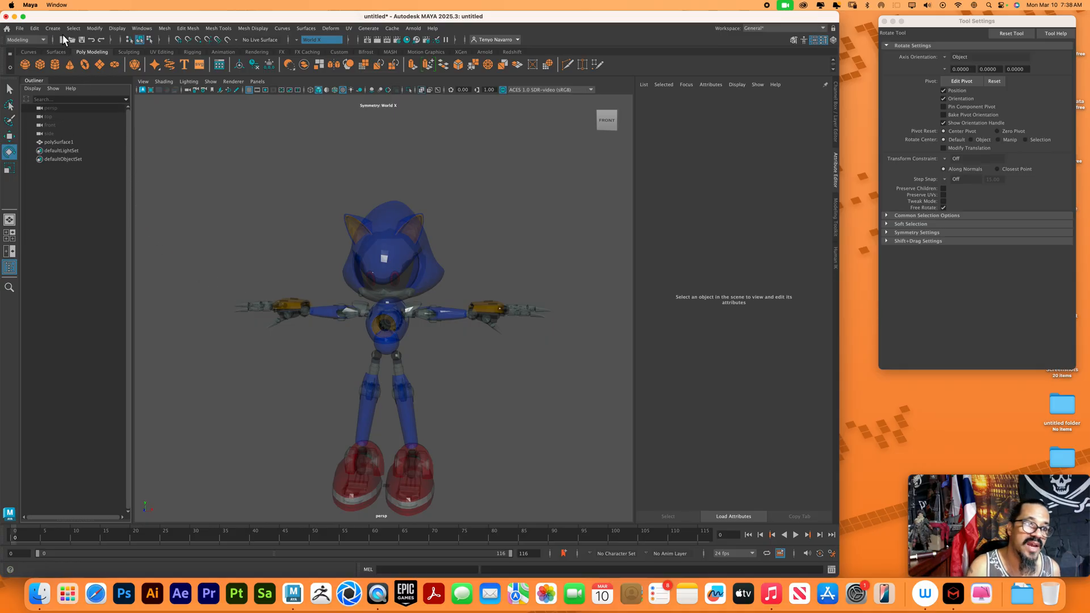
pyautogui.click(117, 28)
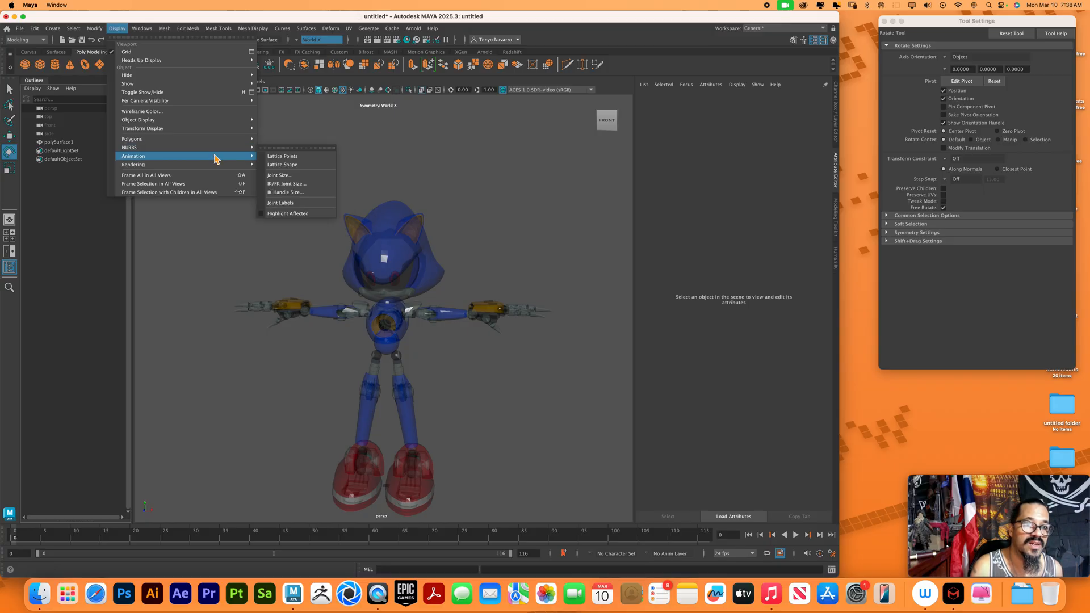
pyautogui.click(561, 24)
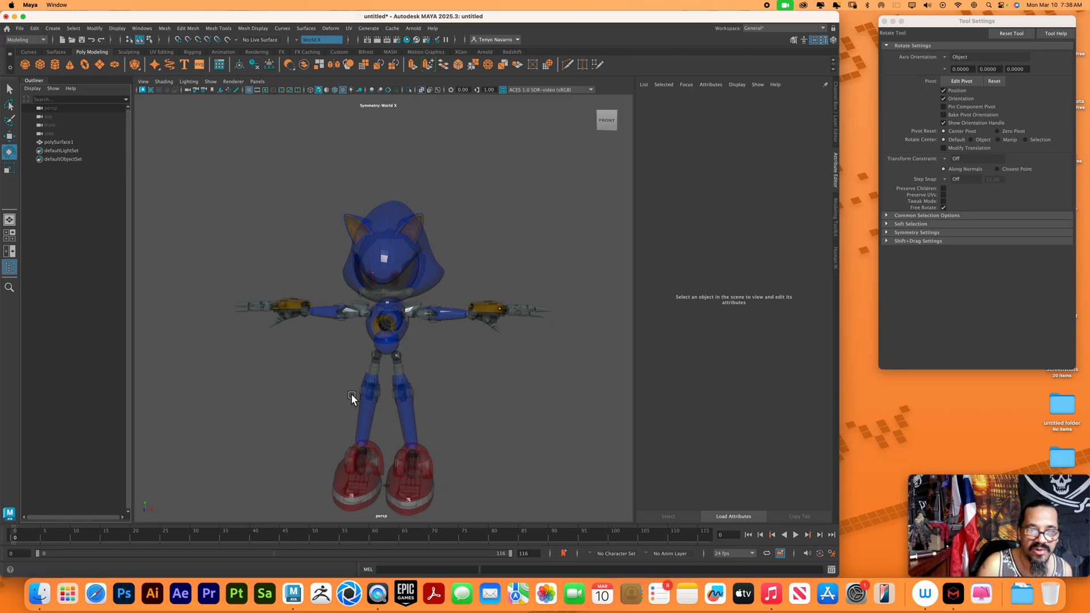
# Select the polySurface1 character mesh, switch to the Rigging toolset and open the Quick Rig tool
pyautogui.click(390, 283)
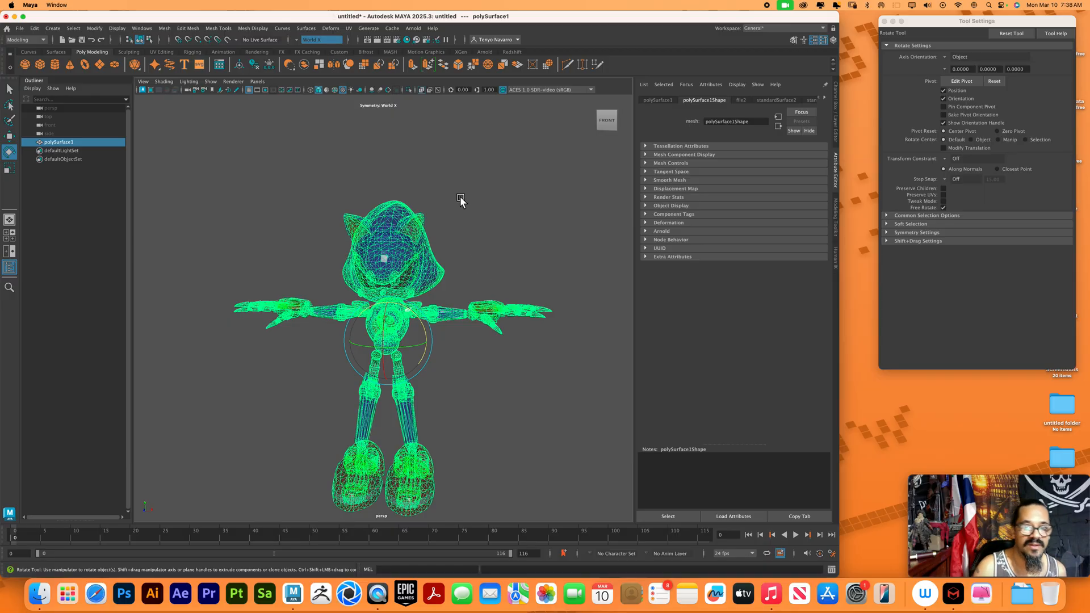
pyautogui.click(485, 199)
pyautogui.click(421, 246)
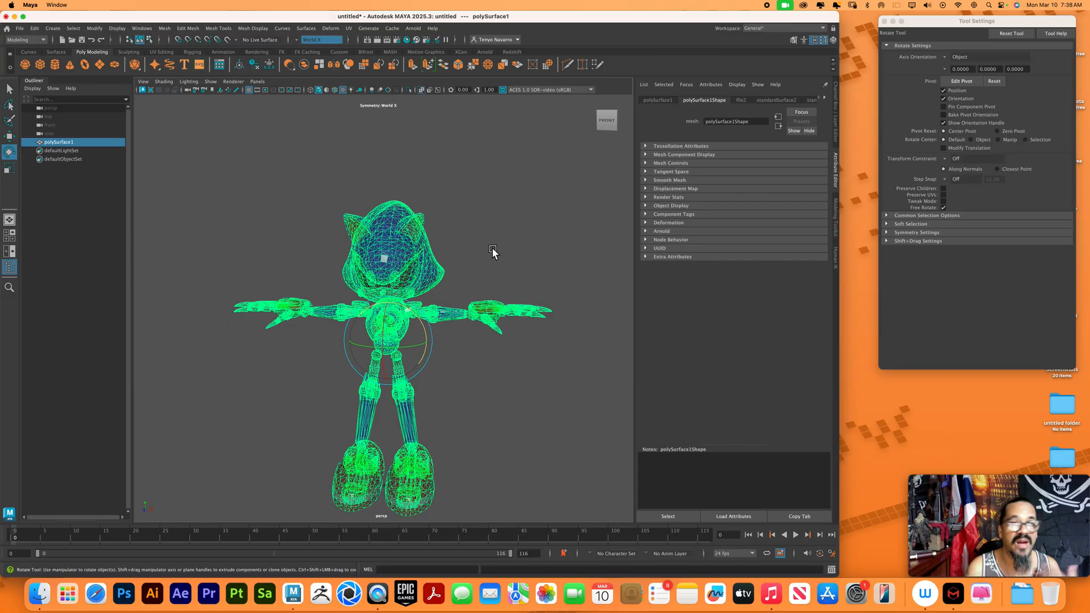
pyautogui.click(35, 40)
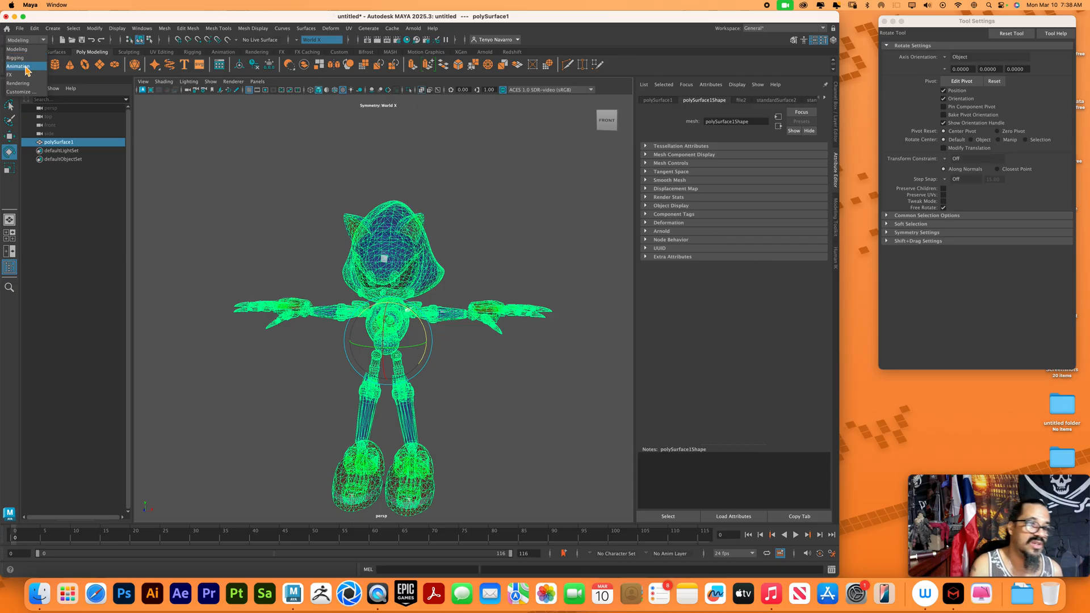
pyautogui.click(23, 58)
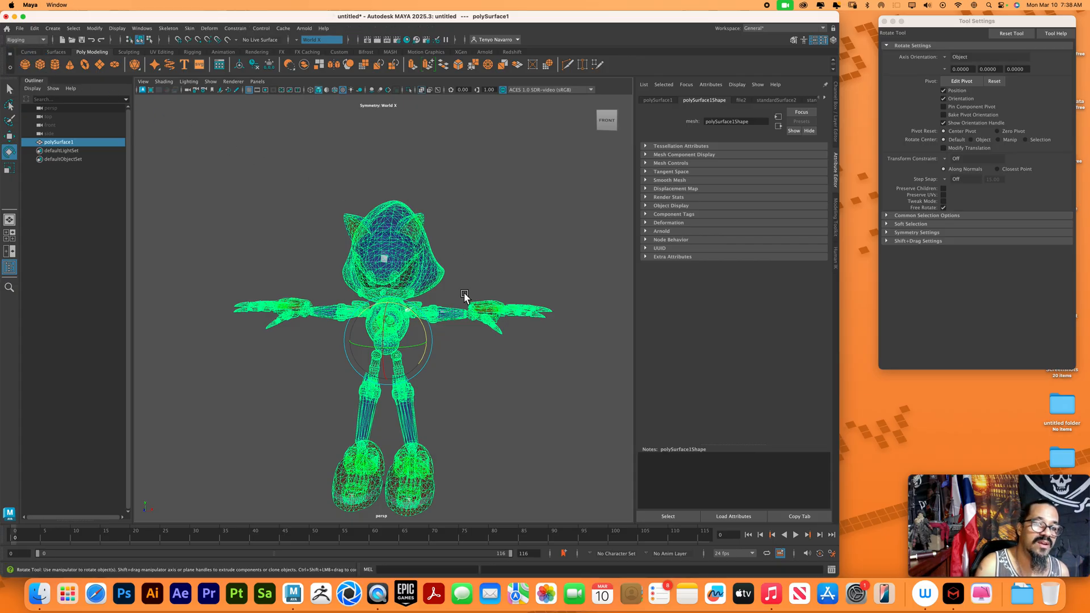
pyautogui.click(169, 28)
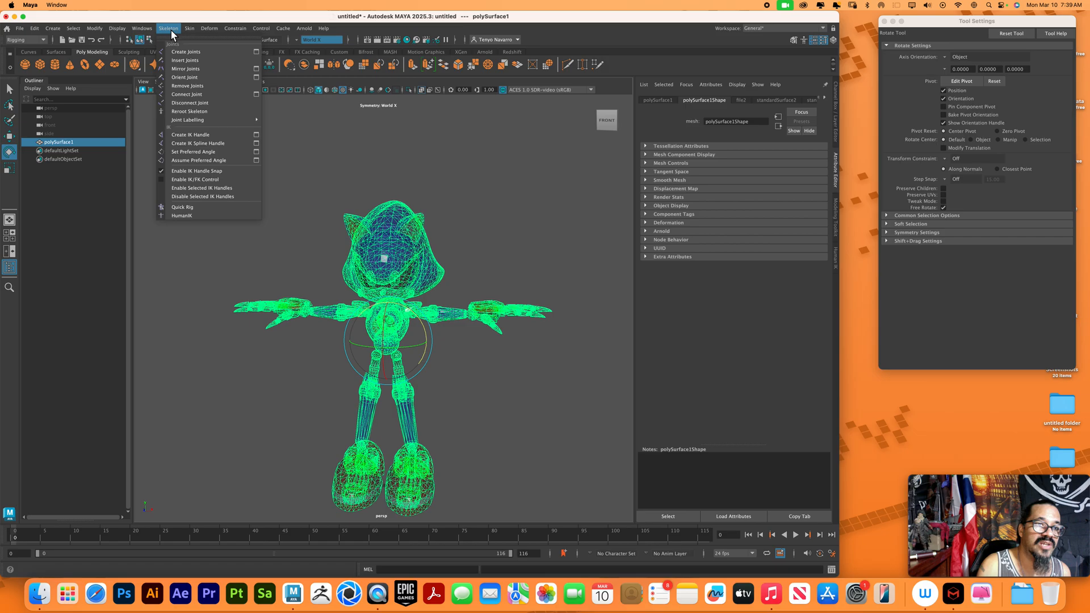
pyautogui.click(191, 207)
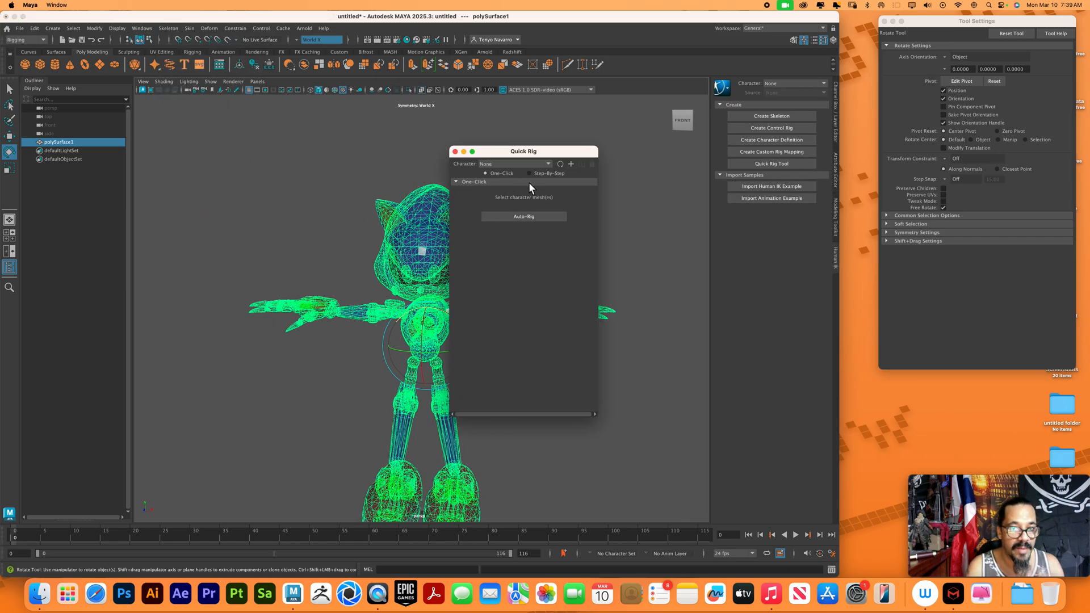
# Auto-rig the selected mesh with Quick Rig's One-Click mode and close the Quick Rig window
pyautogui.click(551, 163)
pyautogui.click(548, 160)
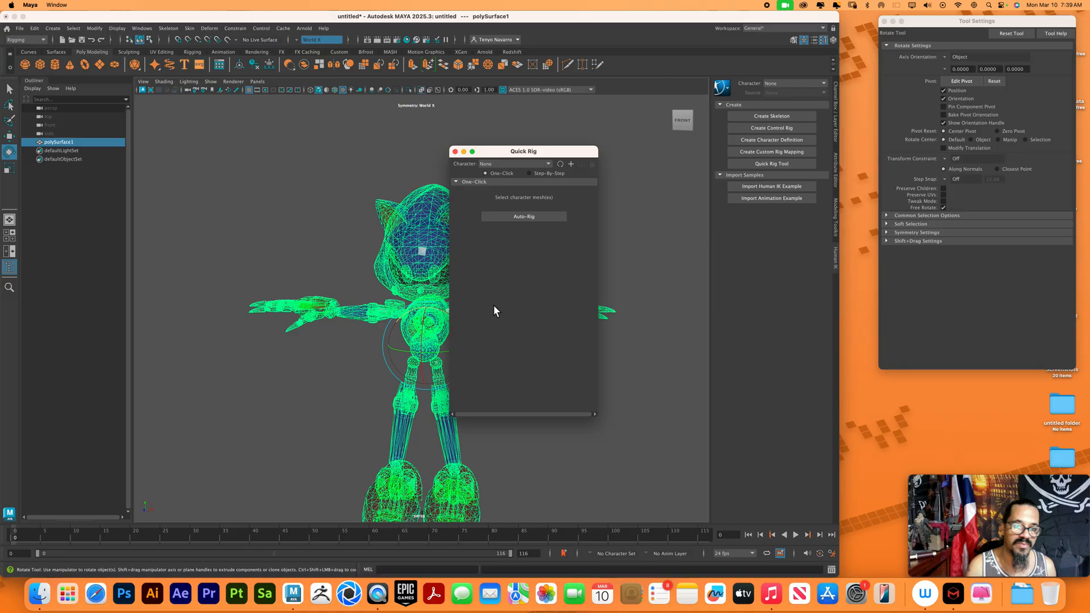
pyautogui.click(537, 217)
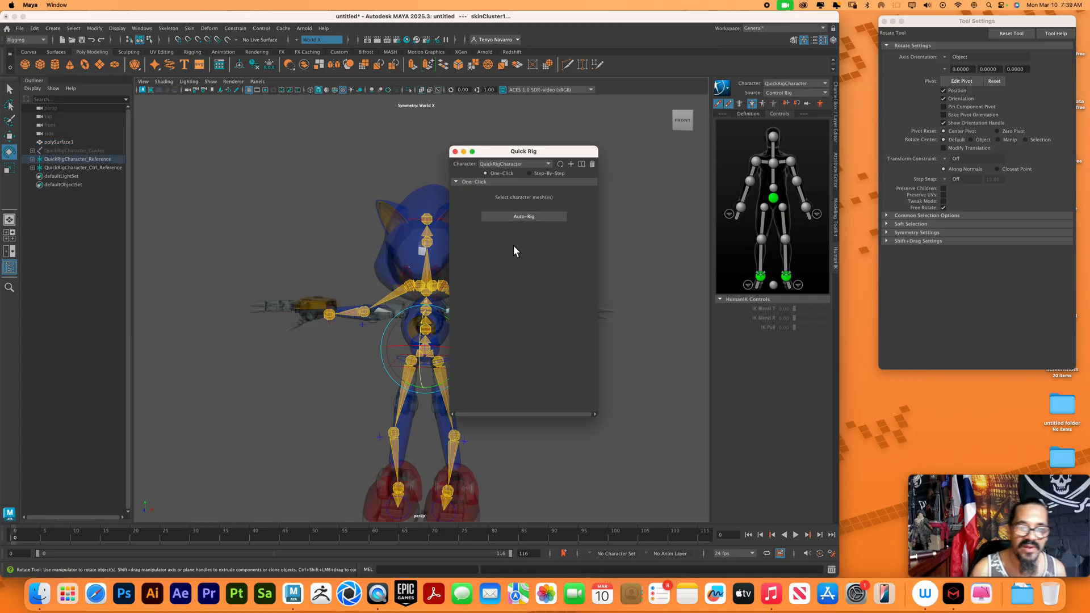
pyautogui.click(455, 151)
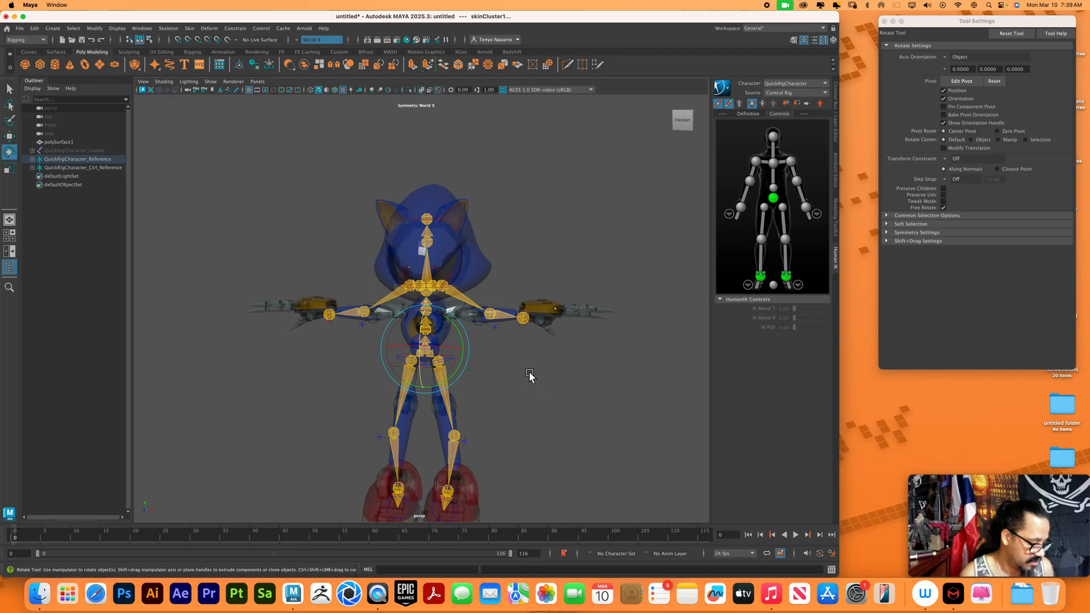
# Test the new rig by moving the hips effector downward, and undo the move
pyautogui.keyDown('alt'); pyautogui.moveTo(523, 355); pyautogui.dragTo(577, 401, button='right'); pyautogui.keyUp('alt')
pyautogui.click(577, 402)
pyautogui.moveTo(579, 397)
pyautogui.keyDown('alt'); pyautogui.mouseDown()
pyautogui.moveTo(611, 396)
pyautogui.moveTo(563, 392)
pyautogui.mouseUp(); pyautogui.keyUp('alt')
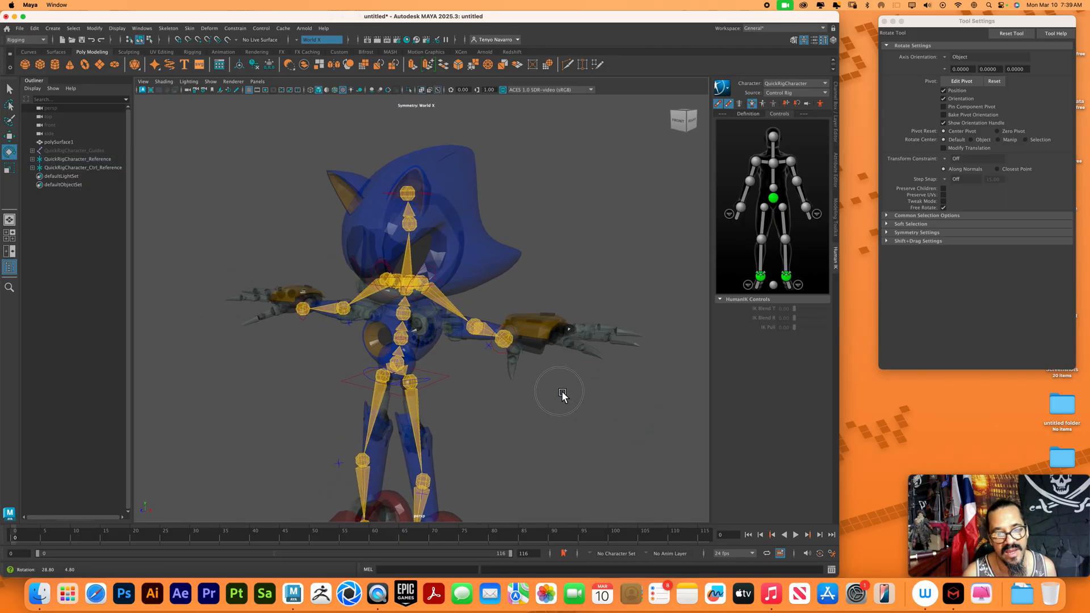
pyautogui.click(450, 378)
pyautogui.keyDown('alt'); pyautogui.moveTo(490, 398); pyautogui.dragTo(500, 331); pyautogui.keyUp('alt')
pyautogui.press('w')
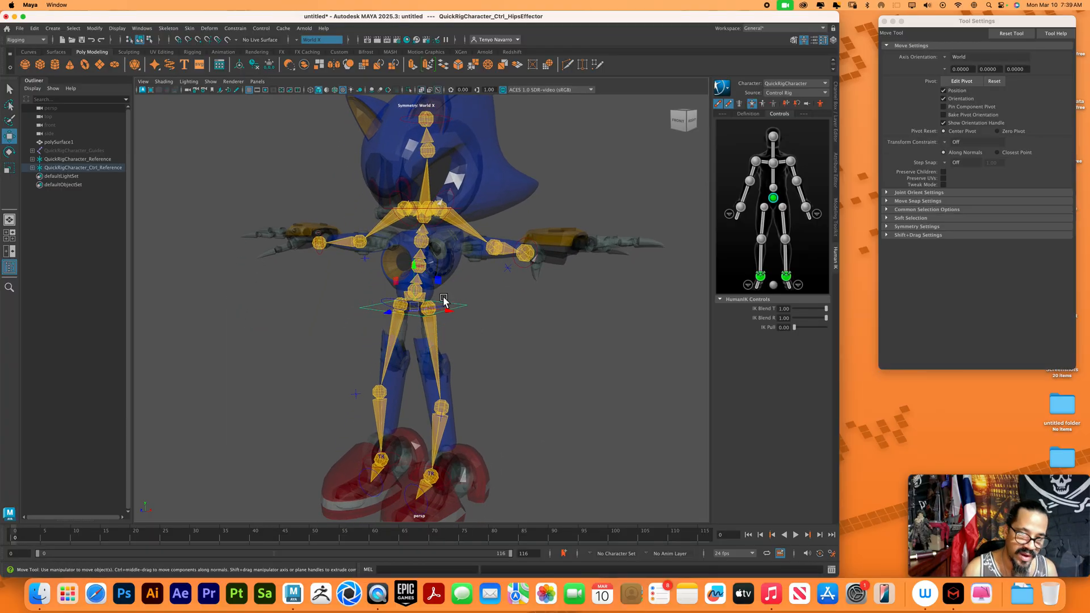
pyautogui.moveTo(419, 267); pyautogui.dragTo(446, 343)
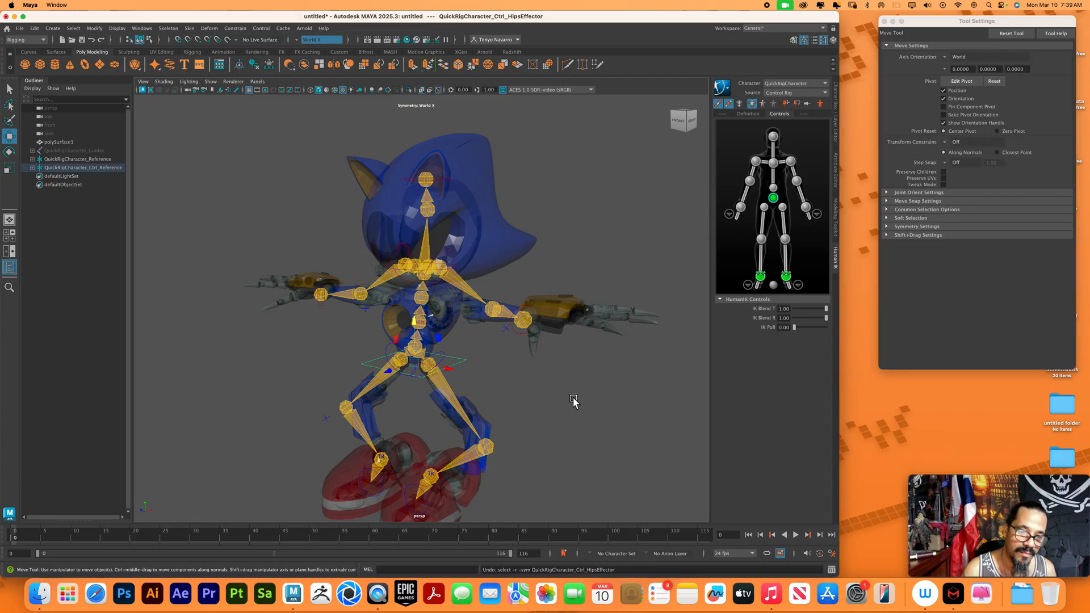
pyautogui.press('super+z')
# Test the rig from the side by moving the hips effector forward and down, and try rotating the hip controls
pyautogui.keyDown('alt'); pyautogui.moveTo(572, 400); pyautogui.dragTo(520, 380); pyautogui.keyUp('alt')
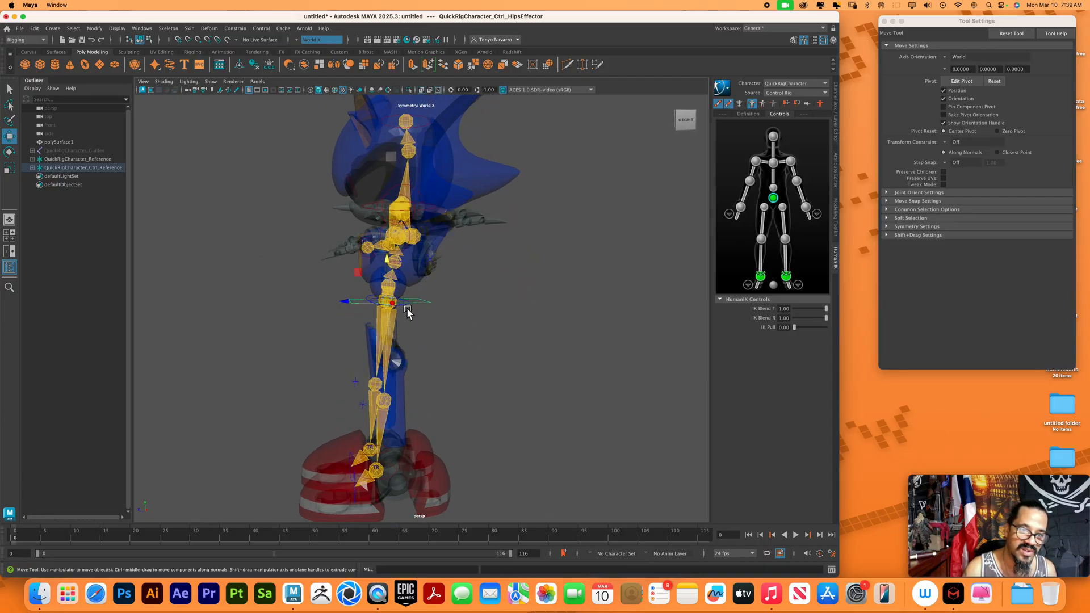
pyautogui.moveTo(394, 301); pyautogui.dragTo(224, 332)
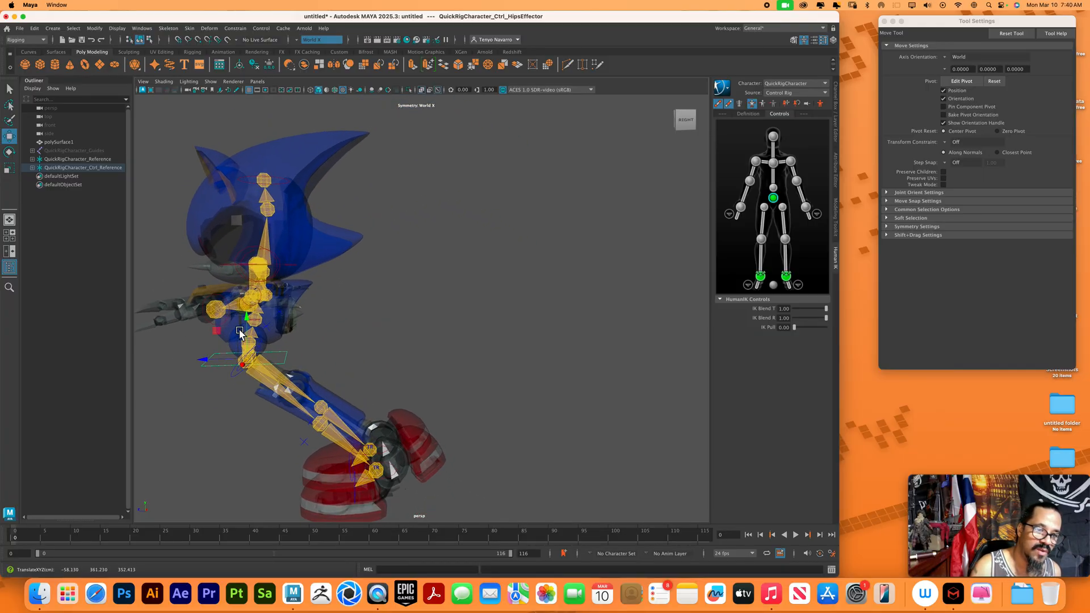
pyautogui.click(264, 351)
pyautogui.press('e')
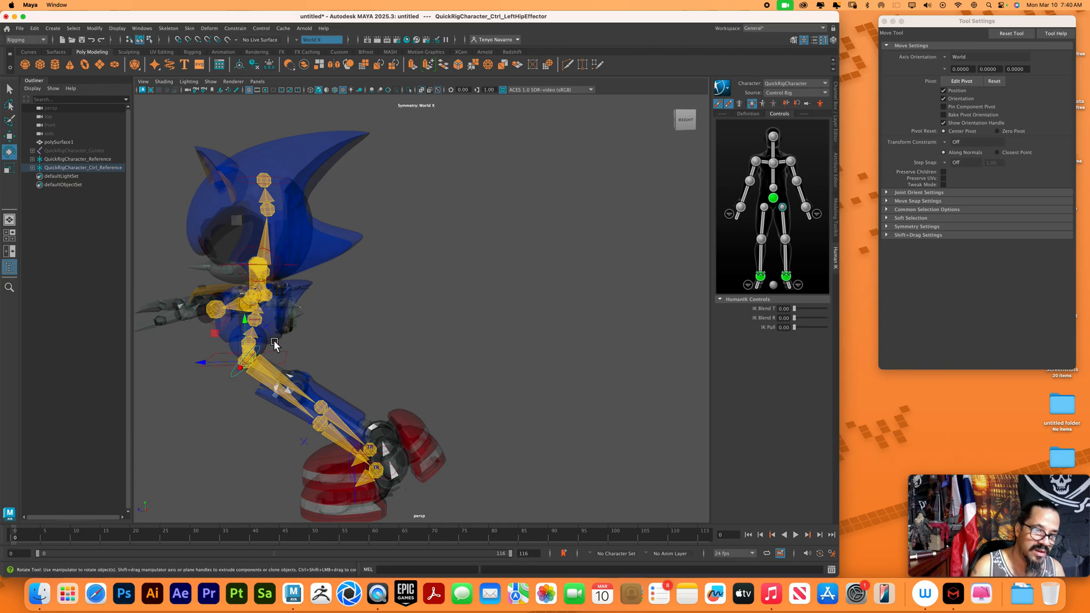
pyautogui.click(287, 350)
pyautogui.moveTo(263, 348); pyautogui.dragTo(335, 352)
pyautogui.click(323, 336)
pyautogui.click(370, 351)
# Undo the hip control tests back to the character's original standing pose
pyautogui.press('super+z')
pyautogui.press('super+z')
pyautogui.press('super+z')
pyautogui.press('super+z')
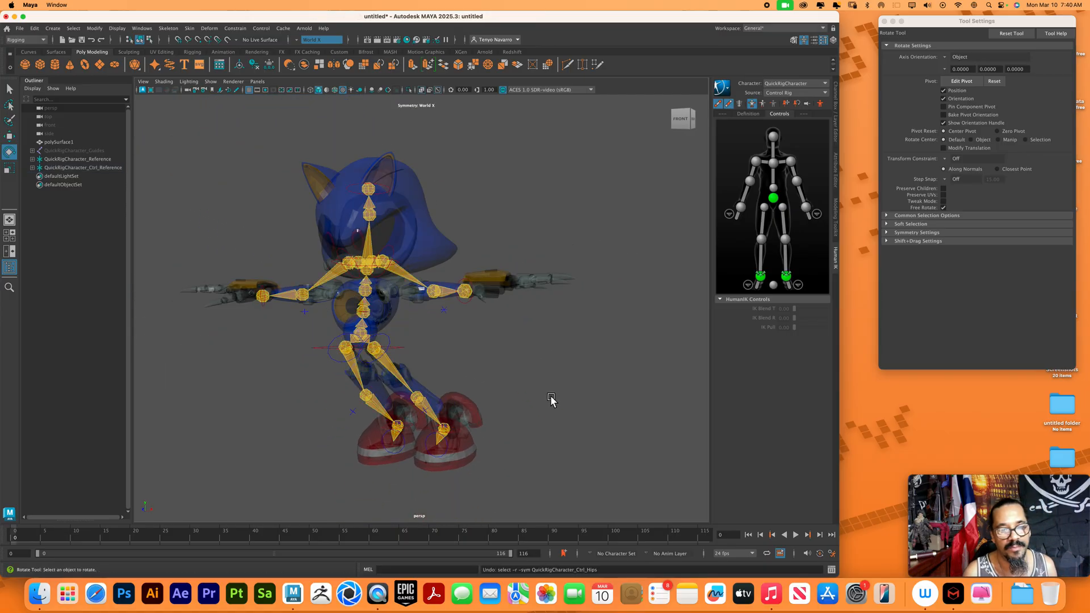
pyautogui.press('super+z')
pyautogui.press('super+z')
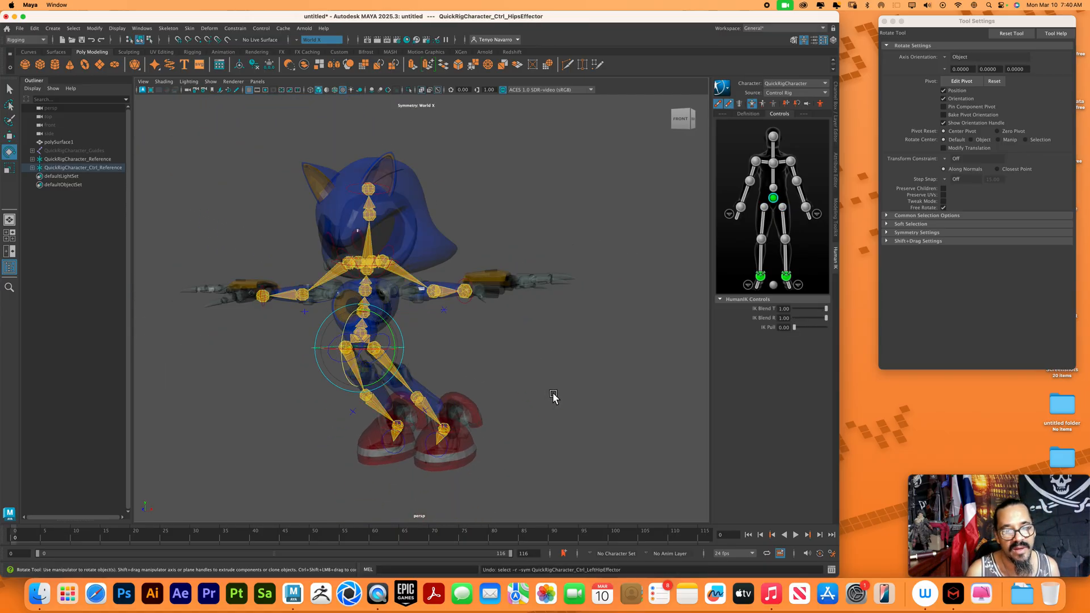
pyautogui.press('super+z')
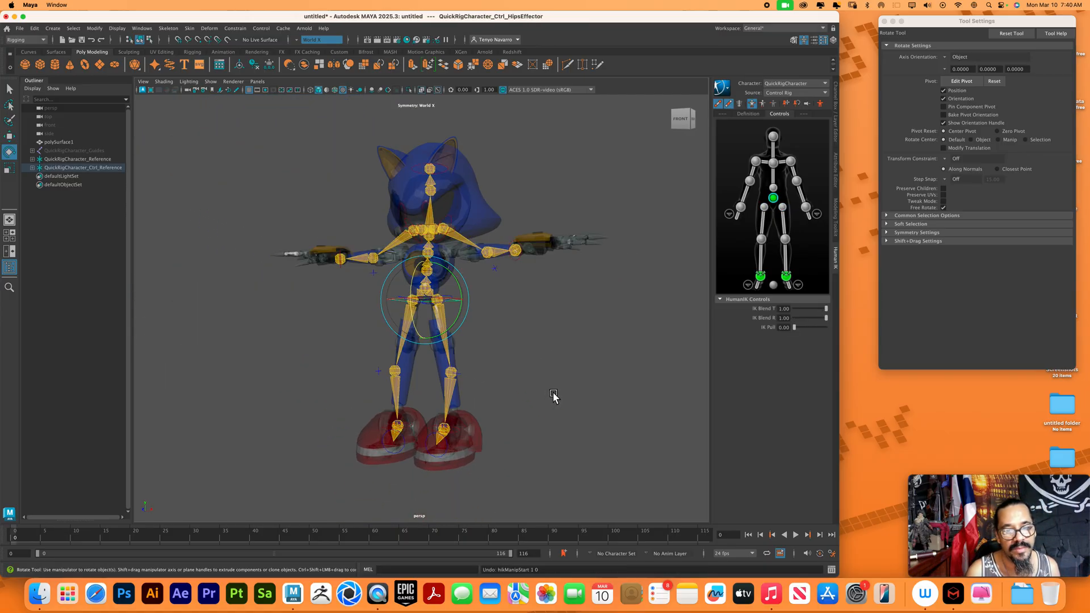
# Delete history, freeze transformations and center the pivot on polySurface1 and the QuickRigCharacter nodes, and clear the selection
pyautogui.click(87, 143)
pyautogui.keyDown('shift'); pyautogui.click(91, 167); pyautogui.keyUp('shift')
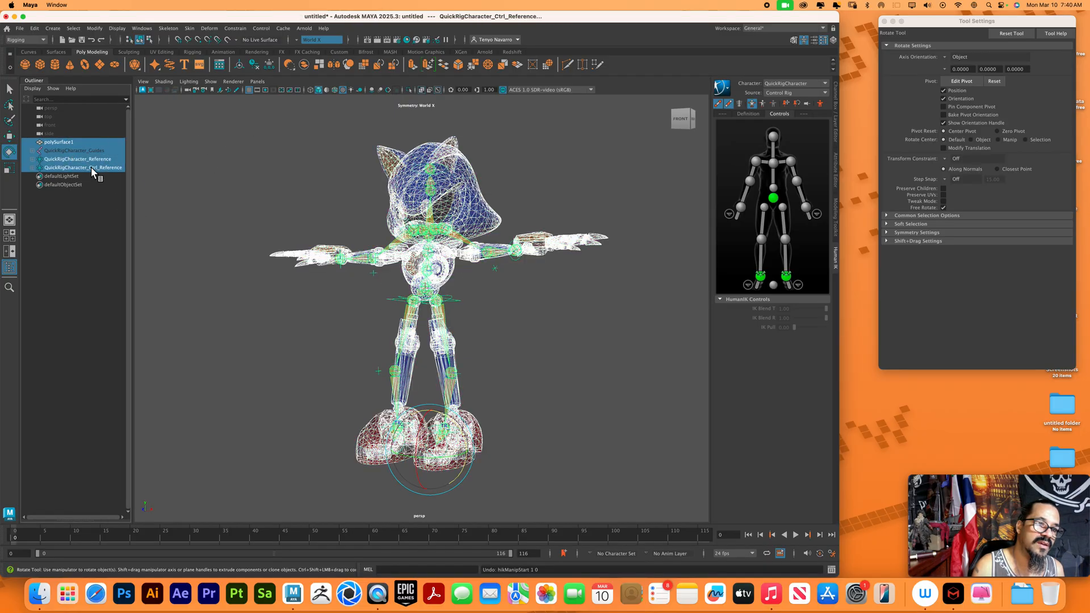
pyautogui.click(257, 65)
pyautogui.click(272, 65)
pyautogui.click(240, 66)
pyautogui.click(184, 199)
# Delete QuickRigCharacter_Guides, QuickRigCharacter_Reference and QuickRigCharacter_Ctrl_Reference from the scene, keeping only the mesh
pyautogui.moveTo(59, 148); pyautogui.dragTo(63, 164)
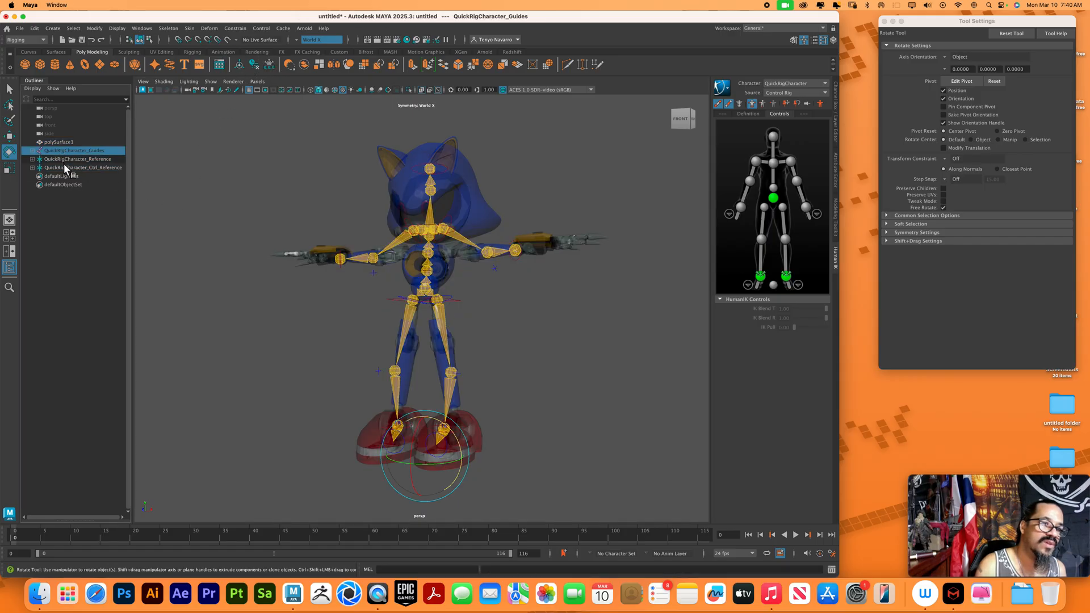
pyautogui.press('Delete')
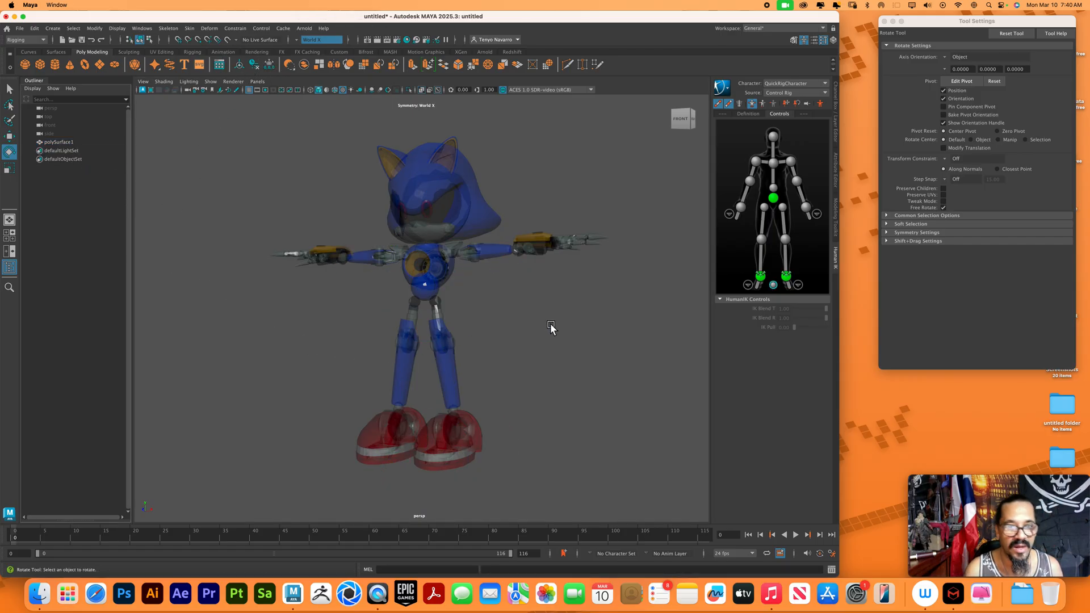
pyautogui.moveTo(498, 355)
pyautogui.keyDown('alt'); pyautogui.mouseDown()
pyautogui.moveTo(518, 357)
pyautogui.moveTo(507, 357)
pyautogui.mouseUp(); pyautogui.keyUp('alt')
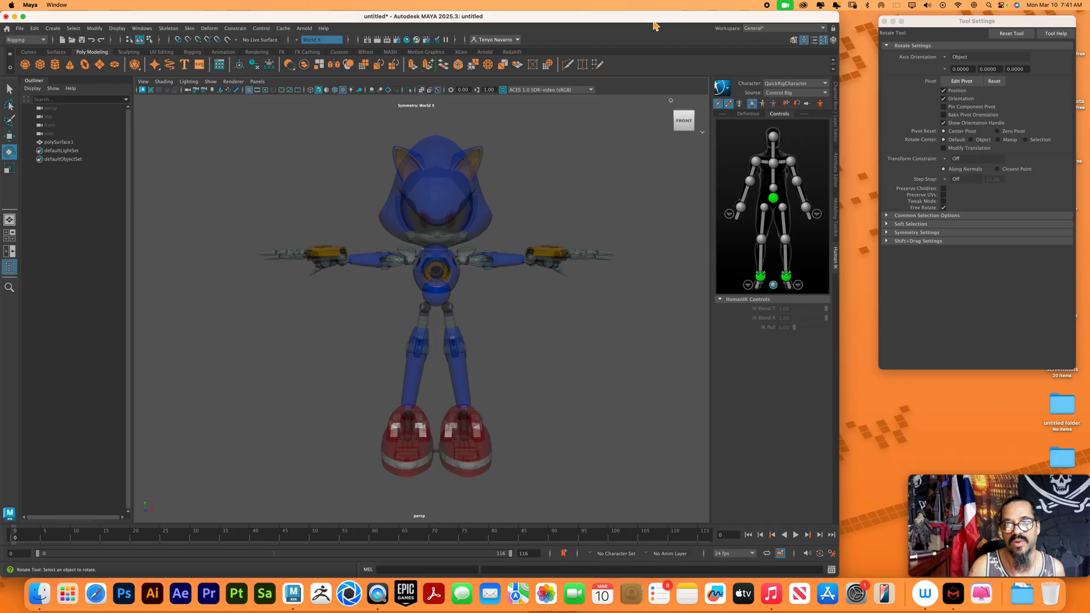
# Show the four-view layout, frame the polySurface1 mesh in every view and deselect it
pyautogui.click(486, 223)
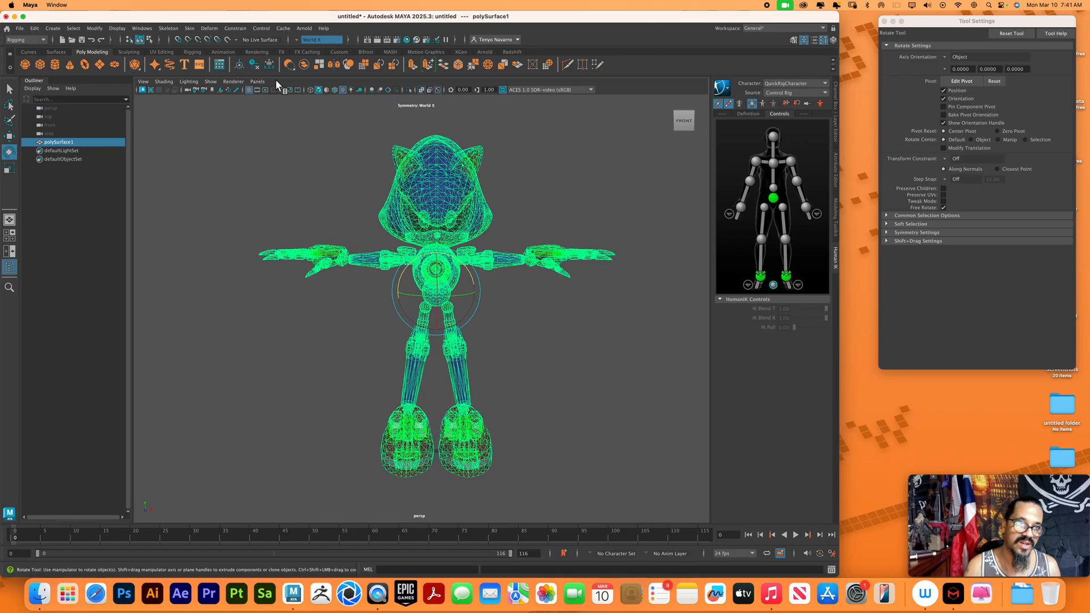
pyautogui.press('space')
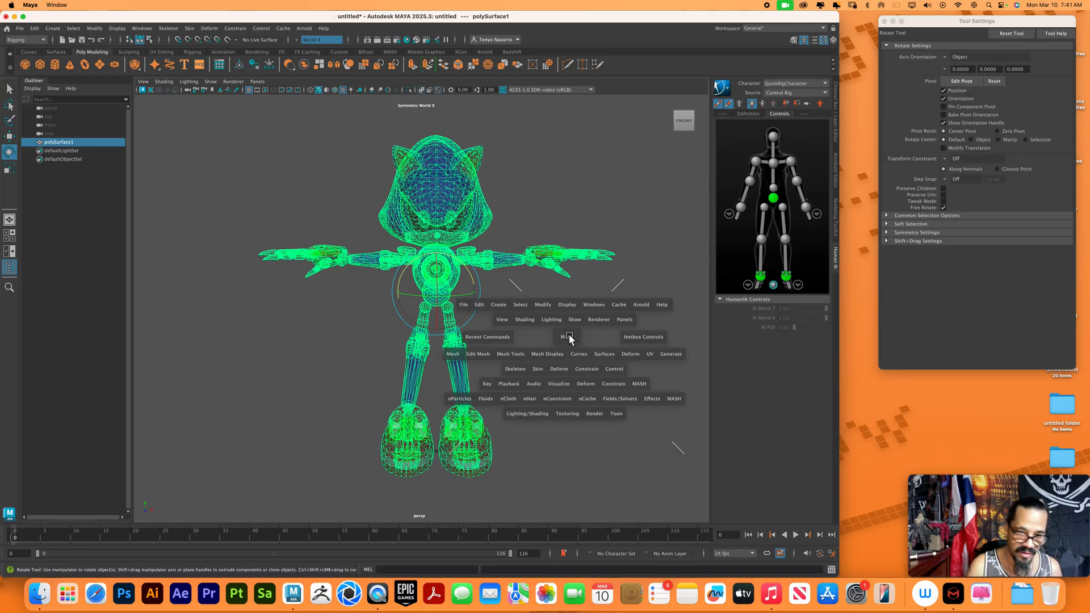
pyautogui.press('space')
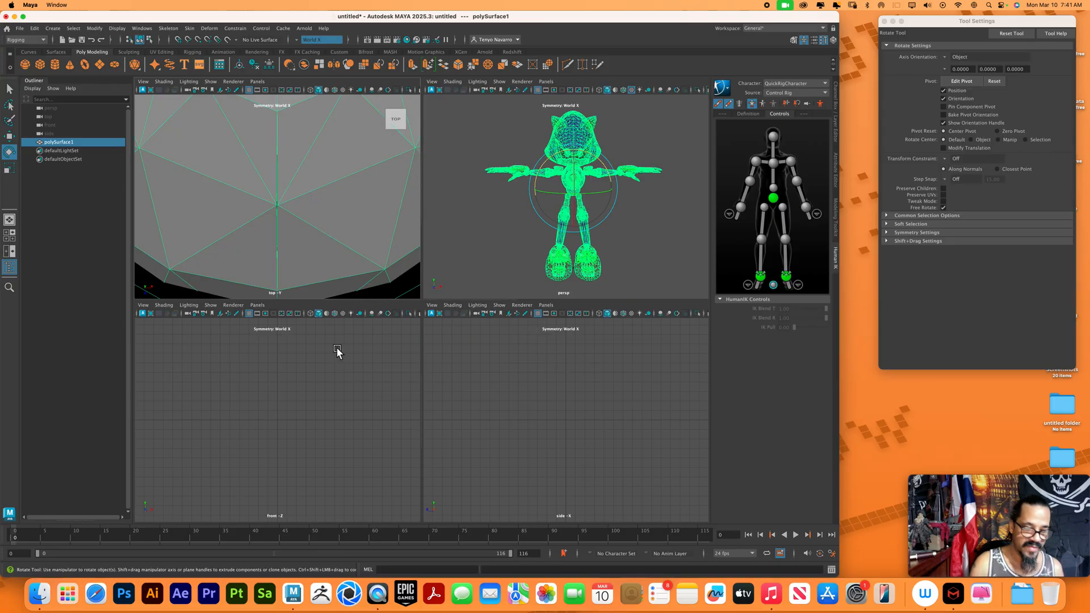
pyautogui.press('f')
pyautogui.press('f')
pyautogui.press('f')
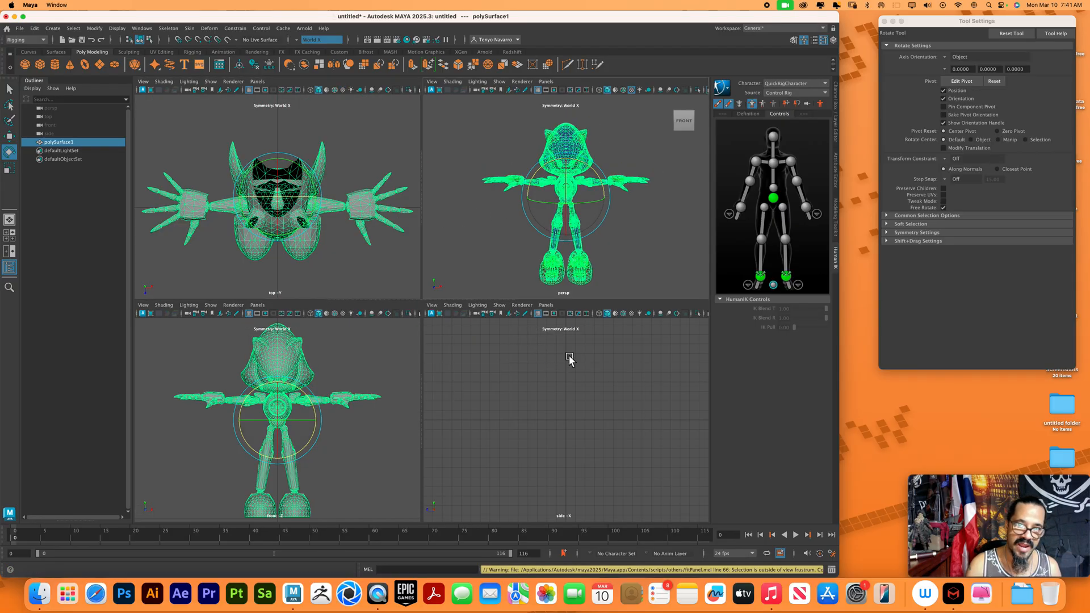
pyautogui.press('f')
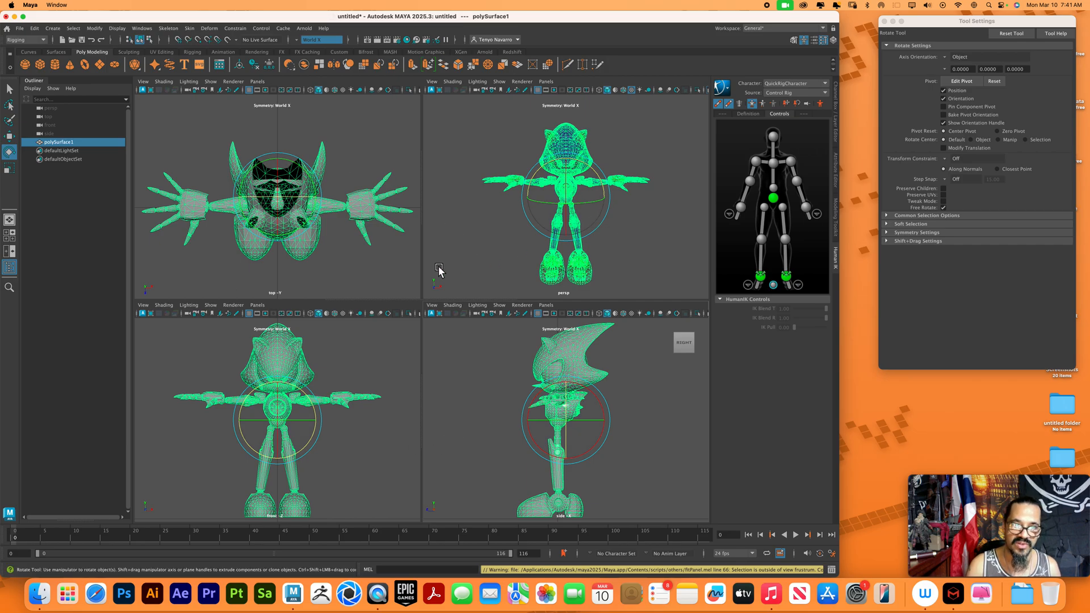
pyautogui.click(653, 259)
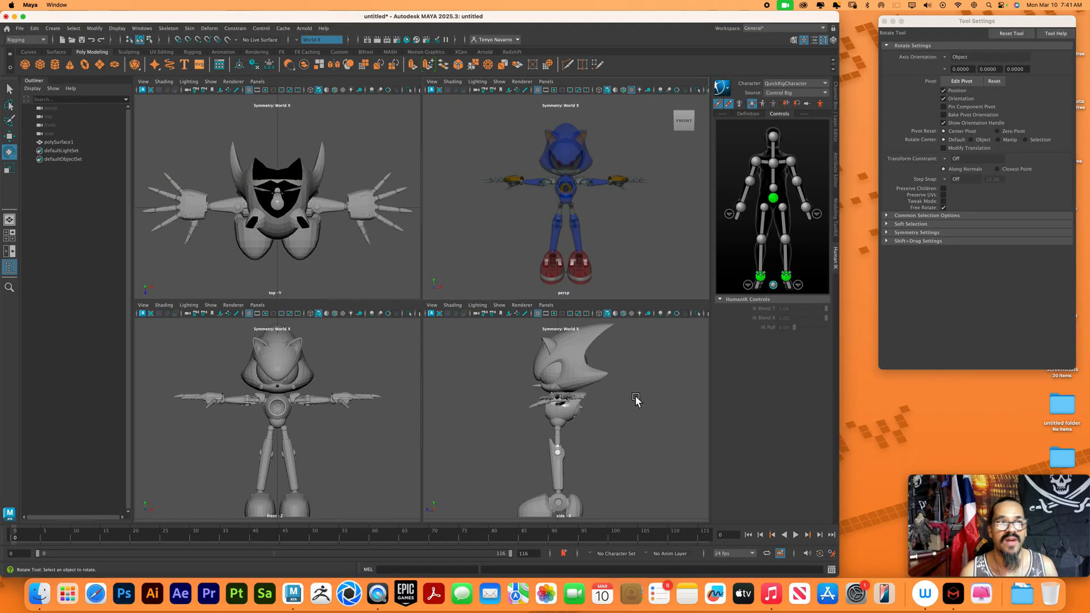
# Open Quick Rig in Step-By-Step mode, close Tool Settings and create the guides for polySurface1Shape
pyautogui.click(173, 29)
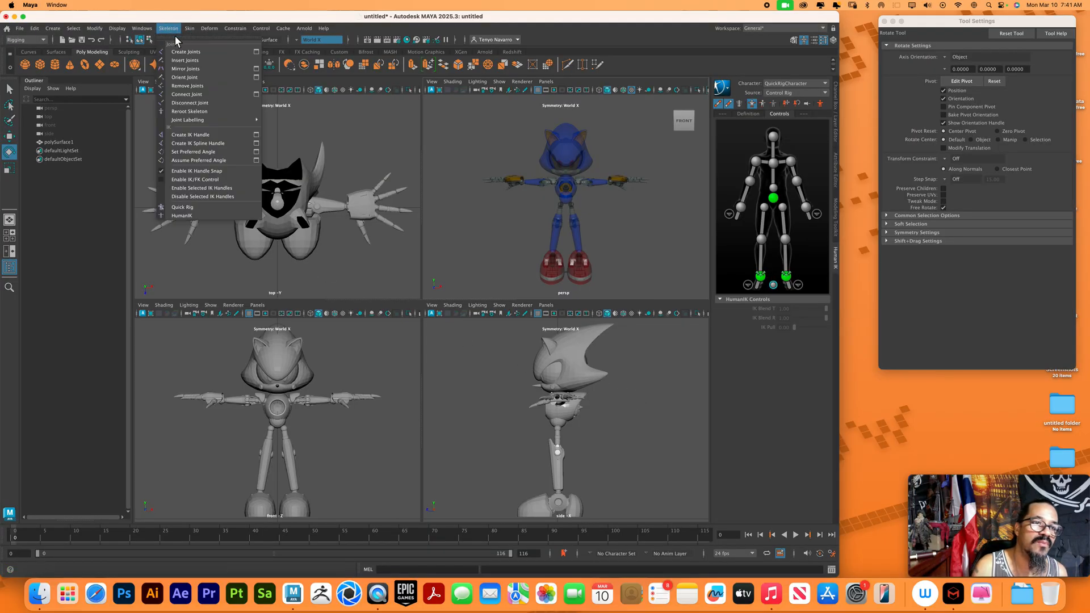
pyautogui.click(199, 210)
pyautogui.moveTo(558, 151); pyautogui.dragTo(966, 49)
pyautogui.click(884, 21)
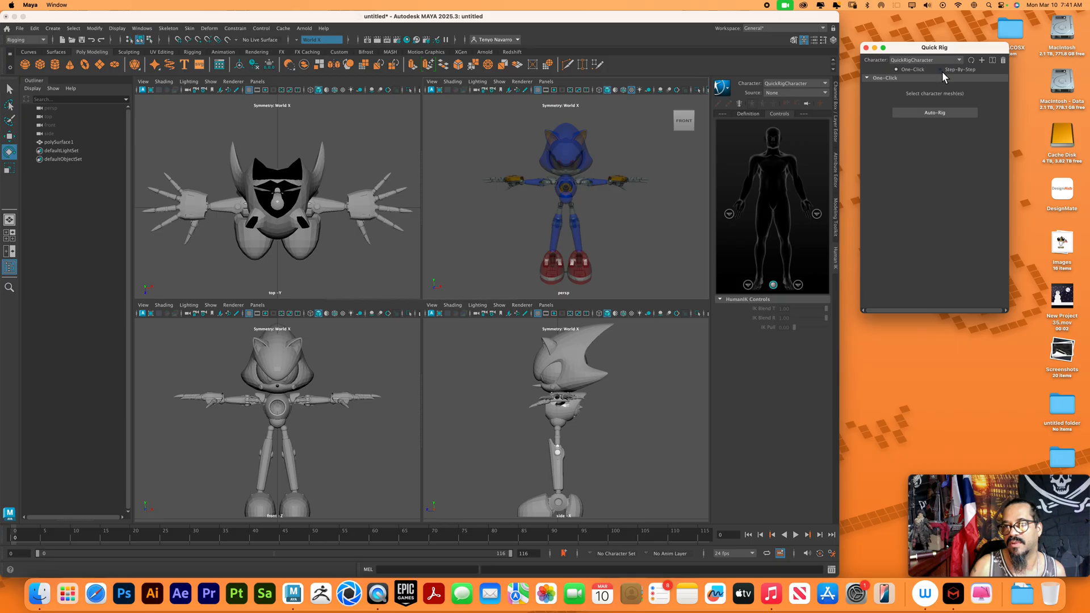
pyautogui.click(940, 69)
pyautogui.click(915, 101)
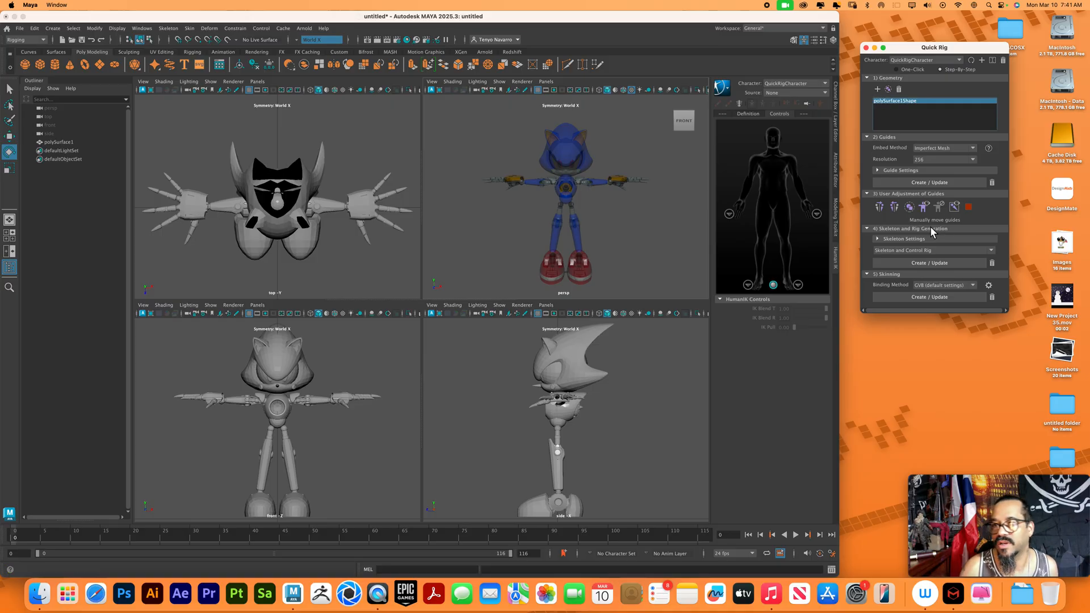
pyautogui.click(942, 183)
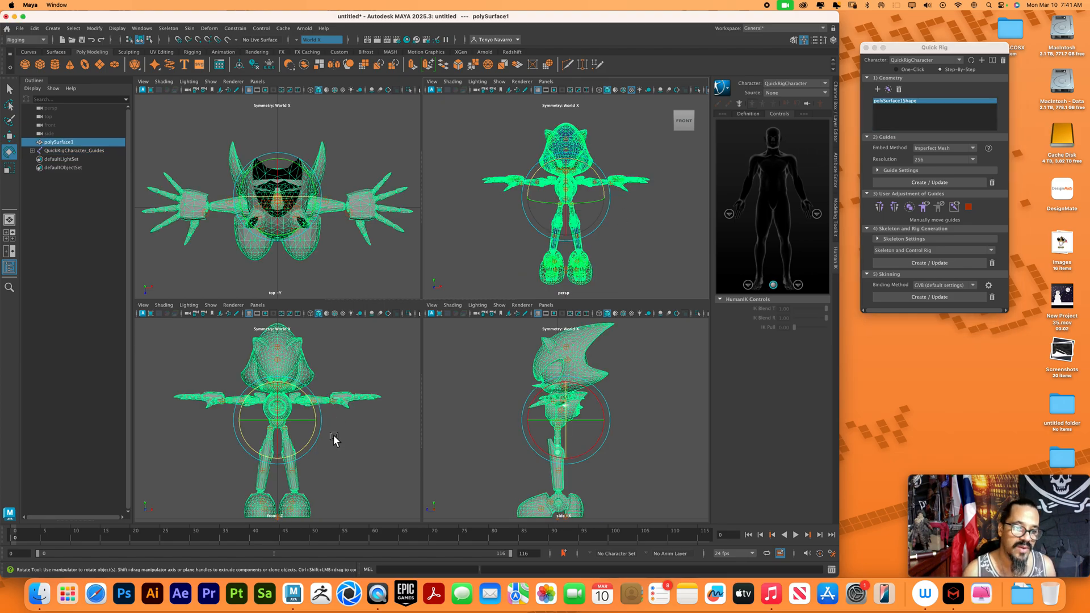
# Move the LeftLeg guide up to the center of the knee joint in the front view
pyautogui.click(298, 416)
pyautogui.press('space')
pyautogui.keyDown('alt'); pyautogui.moveTo(435, 303); pyautogui.dragTo(542, 371, button='right'); pyautogui.keyUp('alt')
pyautogui.keyDown('alt'); pyautogui.moveTo(516, 333); pyautogui.dragTo(510, 281, button='middle'); pyautogui.keyUp('alt')
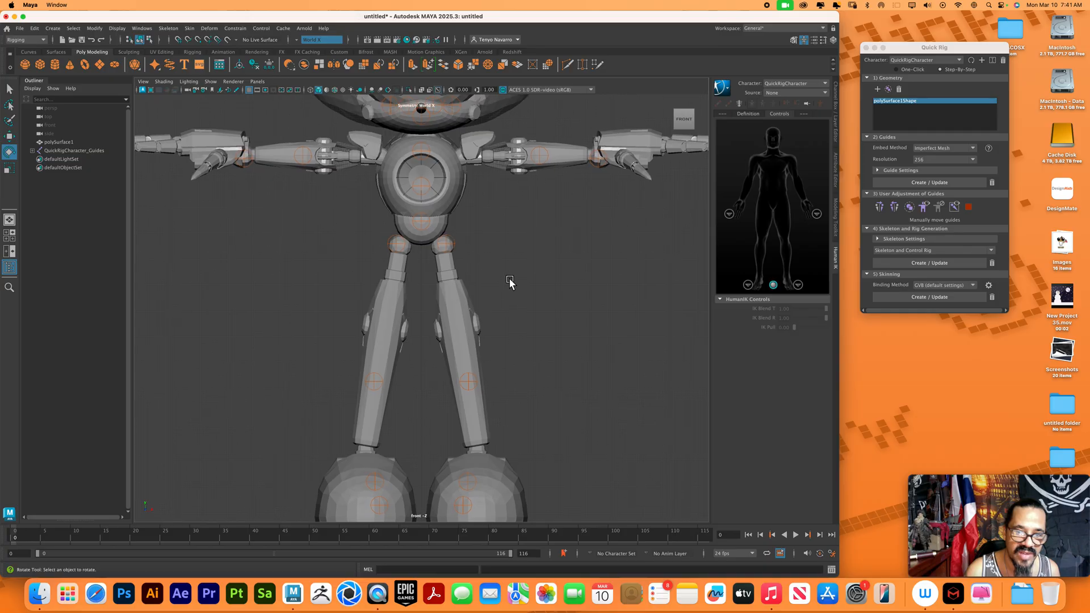
pyautogui.click(469, 382)
pyautogui.press('w')
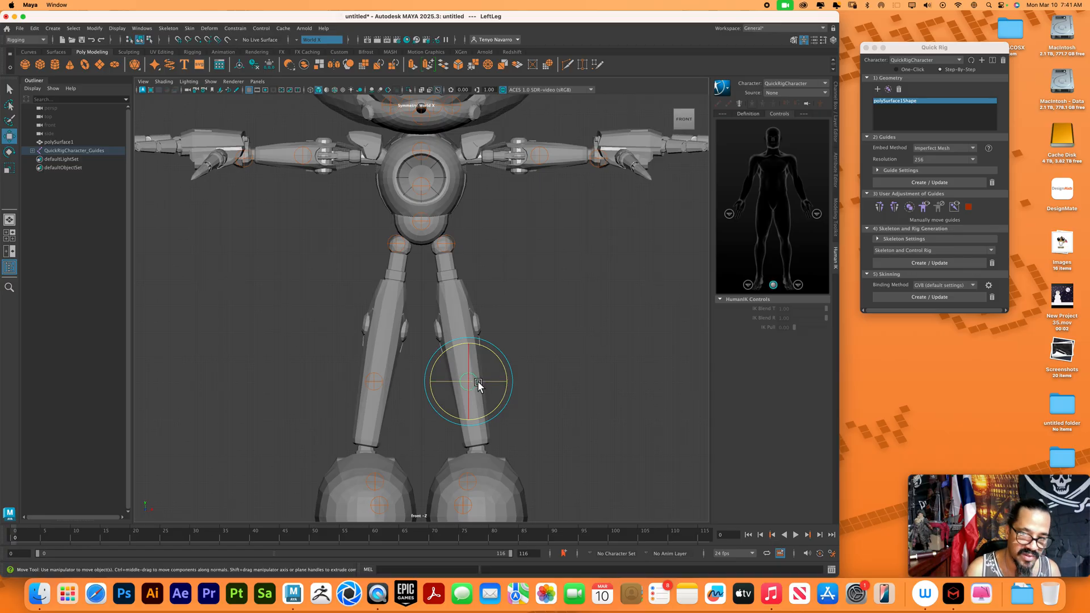
pyautogui.moveTo(474, 385); pyautogui.dragTo(463, 331)
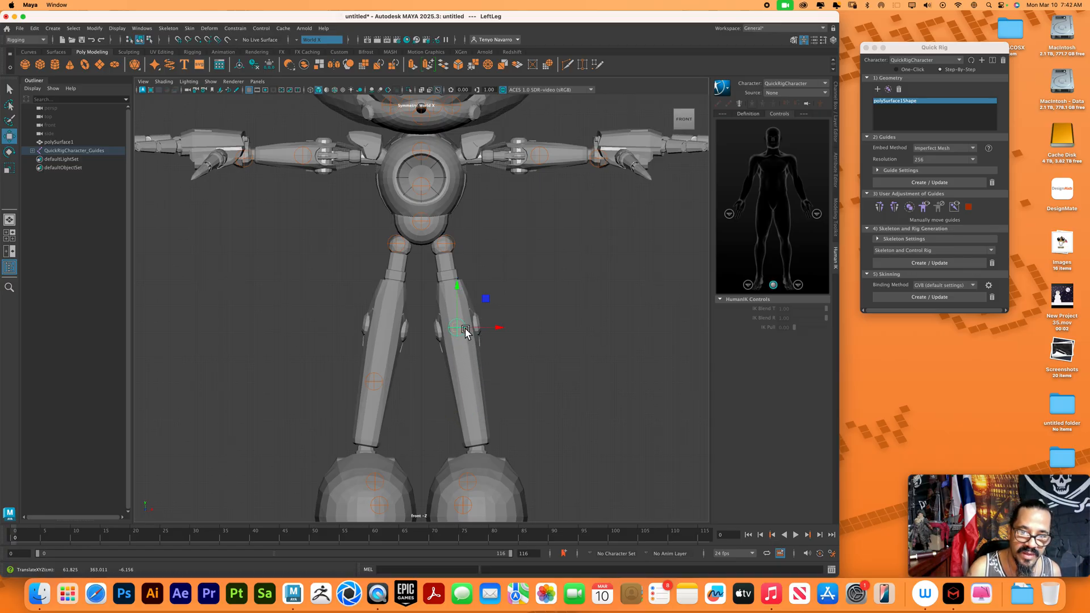
# Check the LeftLeg guide against the knee joint from the side and mirror it to the opposite leg
pyautogui.press('space')
pyautogui.keyDown('alt'); pyautogui.moveTo(592, 415); pyautogui.dragTo(616, 450, button='right'); pyautogui.keyUp('alt')
pyautogui.keyDown('alt'); pyautogui.moveTo(615, 450); pyautogui.dragTo(610, 407, button='middle'); pyautogui.keyUp('alt')
pyautogui.keyDown('alt'); pyautogui.moveTo(610, 406); pyautogui.dragTo(722, 493, button='right'); pyautogui.keyUp('alt')
pyautogui.keyDown('alt'); pyautogui.moveTo(637, 447); pyautogui.dragTo(657, 404, button='middle'); pyautogui.keyUp('alt')
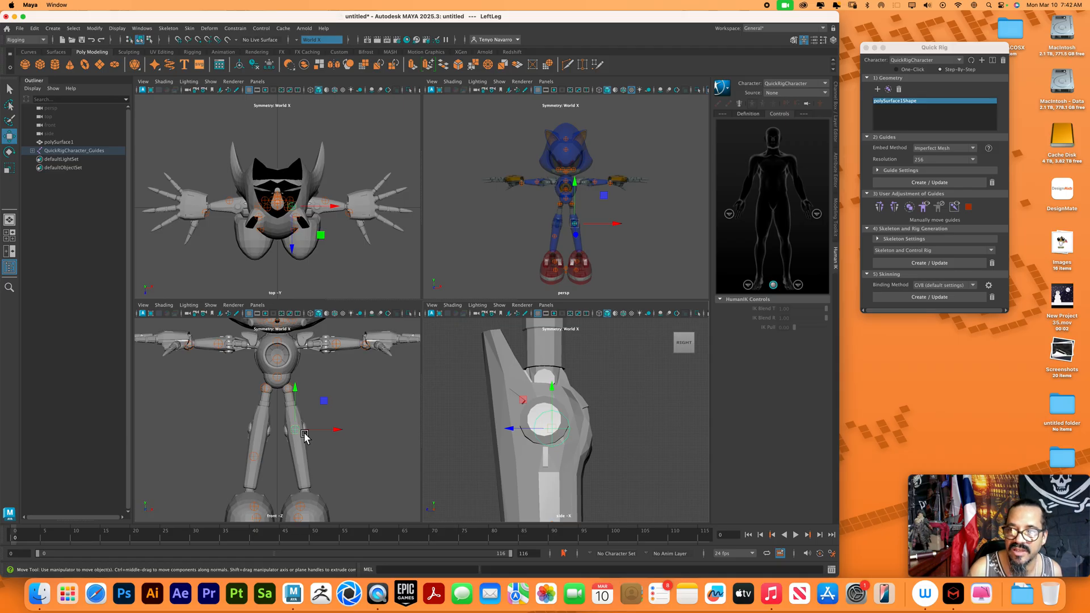
pyautogui.click(897, 210)
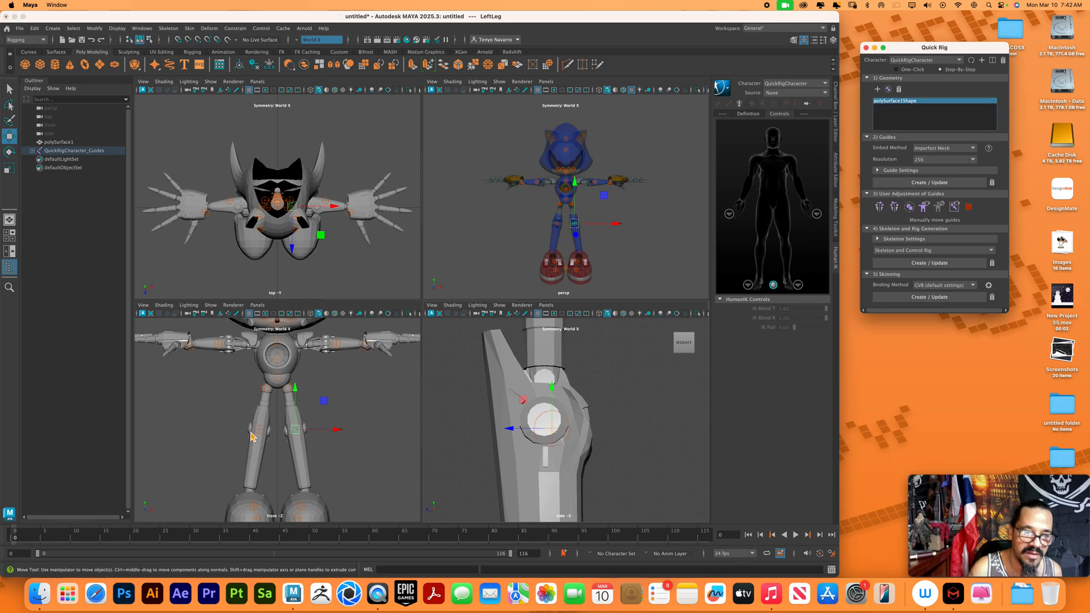
# Center the LeftUpLeg guide on the hip ball joint in the front view and mirror it to the opposite side
pyautogui.keyDown('alt'); pyautogui.moveTo(271, 433); pyautogui.dragTo(437, 485, button='right'); pyautogui.keyUp('alt')
pyautogui.keyDown('alt'); pyautogui.moveTo(350, 423); pyautogui.dragTo(345, 448, button='middle'); pyautogui.keyUp('alt')
pyautogui.click(325, 379)
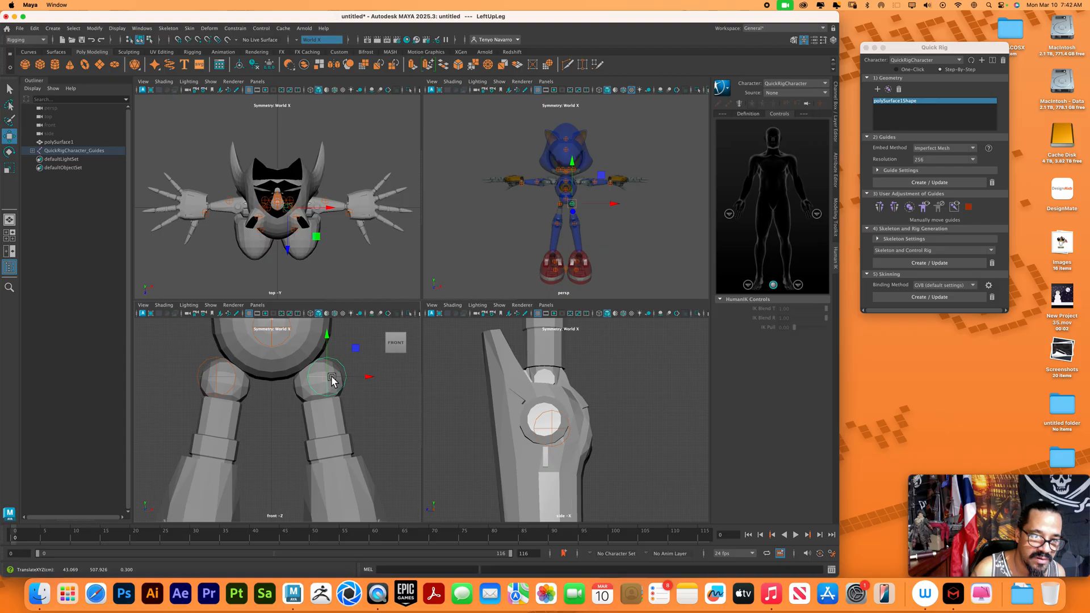
pyautogui.moveTo(323, 381); pyautogui.dragTo(322, 385)
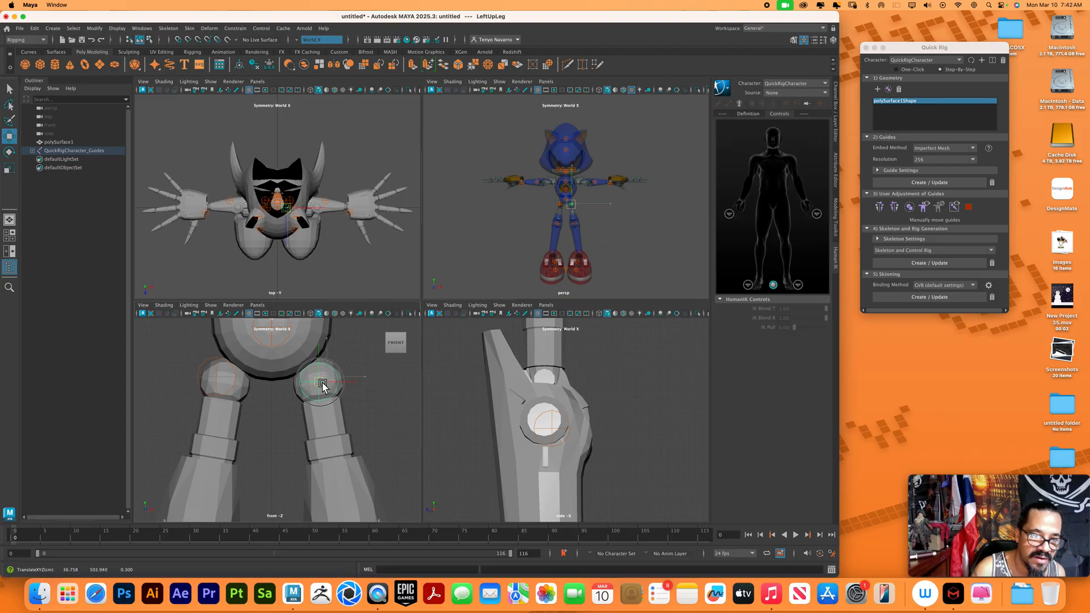
pyautogui.click(898, 209)
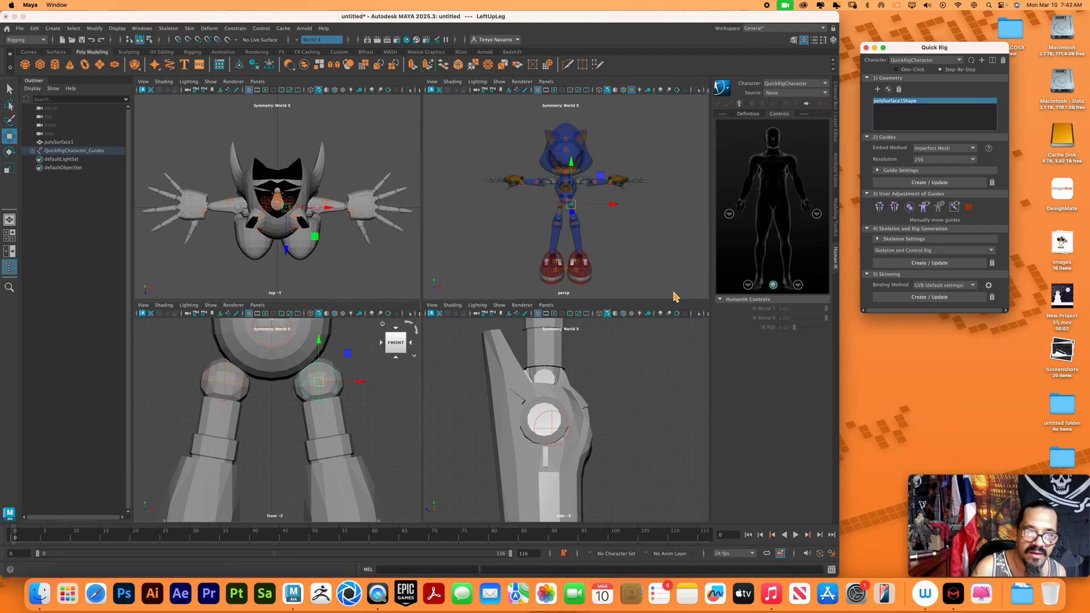
# Move the LeftArm guide down and outward onto the shoulder joint in the front view and mirror it to the opposite arm
pyautogui.keyDown('alt'); pyautogui.moveTo(338, 392); pyautogui.dragTo(355, 487, button='middle'); pyautogui.keyUp('alt')
pyautogui.keyDown('alt'); pyautogui.moveTo(347, 434); pyautogui.dragTo(355, 492, button='middle'); pyautogui.keyUp('alt')
pyautogui.keyDown('alt'); pyautogui.moveTo(358, 437); pyautogui.dragTo(361, 483, button='middle'); pyautogui.keyUp('alt')
pyautogui.keyDown('alt'); pyautogui.moveTo(362, 422); pyautogui.dragTo(360, 450, button='middle'); pyautogui.keyUp('alt')
pyautogui.keyDown('alt'); pyautogui.moveTo(360, 450); pyautogui.dragTo(231, 357, button='right'); pyautogui.keyUp('alt')
pyautogui.keyDown('alt'); pyautogui.moveTo(288, 389); pyautogui.dragTo(282, 363, button='middle'); pyautogui.keyUp('alt')
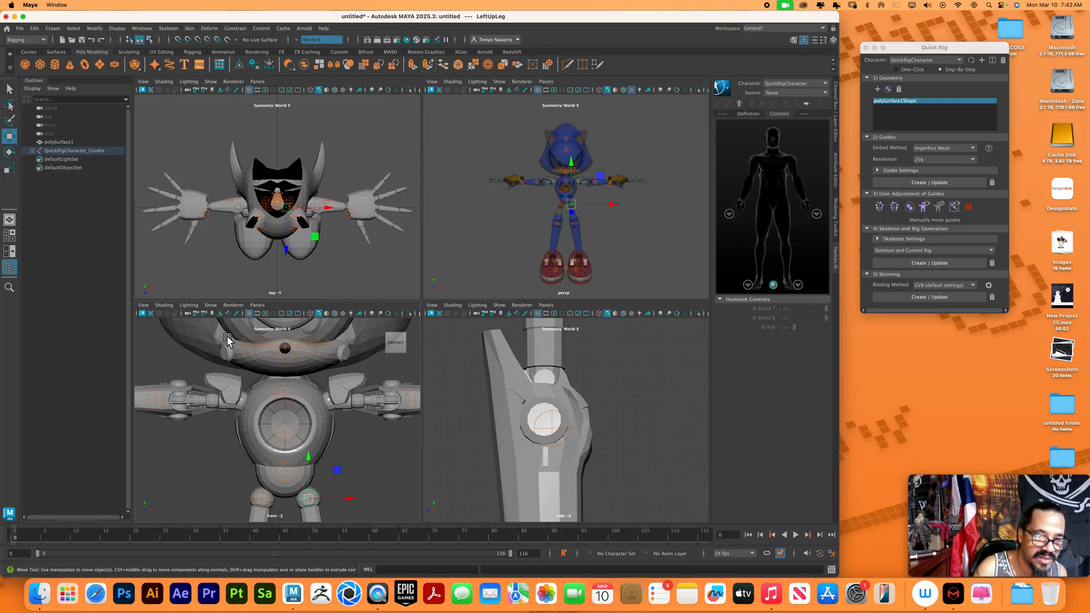
pyautogui.moveTo(227, 340); pyautogui.dragTo(352, 368)
pyautogui.moveTo(276, 328); pyautogui.dragTo(342, 398)
pyautogui.moveTo(284, 340); pyautogui.dragTo(280, 352)
pyautogui.click(301, 375)
pyautogui.moveTo(276, 336); pyautogui.dragTo(277, 351)
pyautogui.click(327, 392)
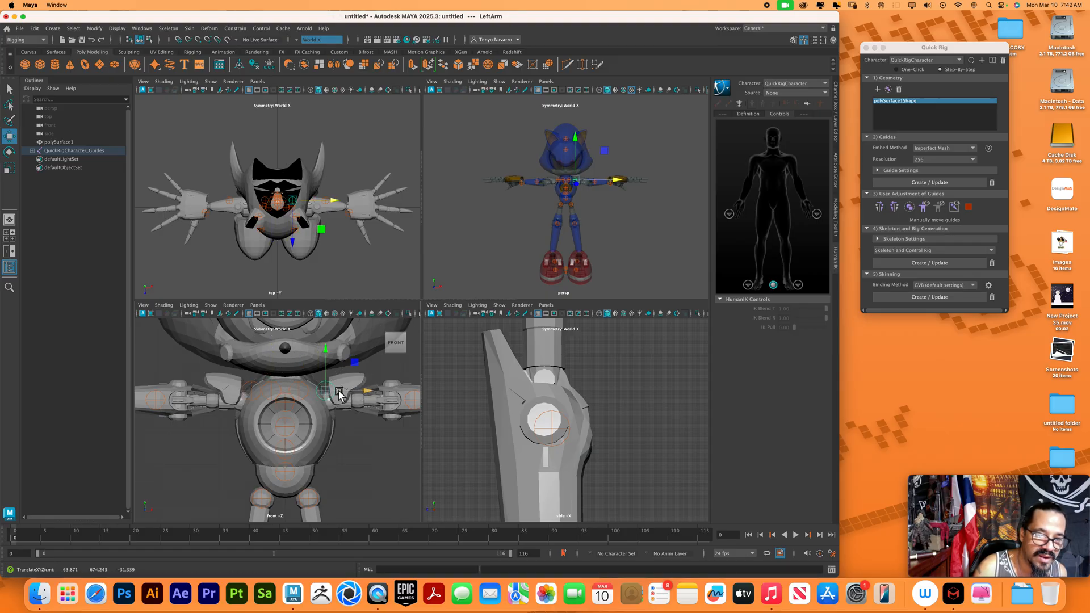
pyautogui.moveTo(340, 394); pyautogui.dragTo(340, 401)
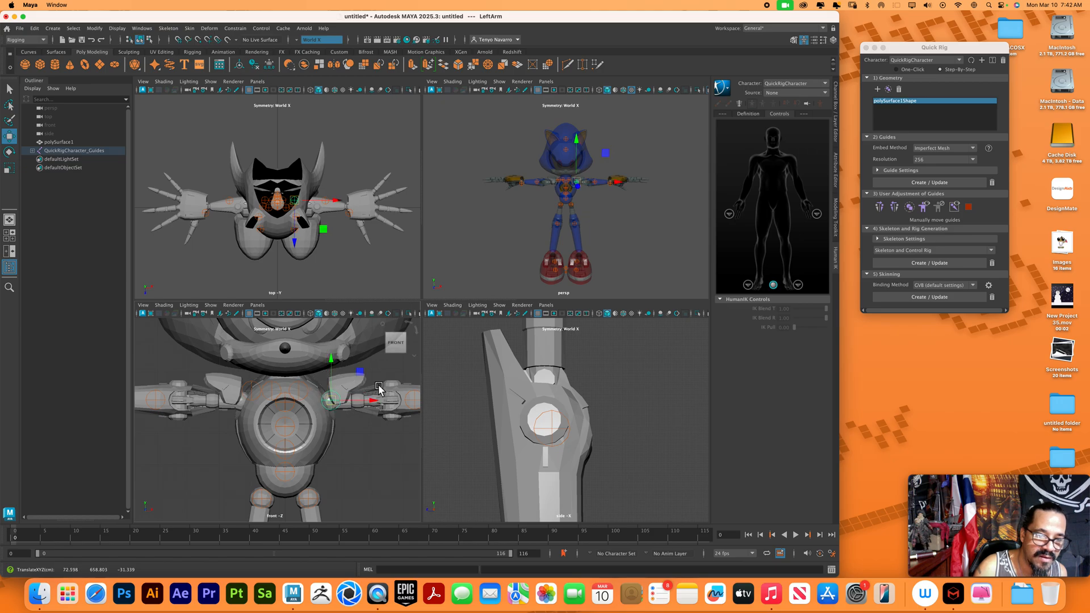
pyautogui.click(896, 208)
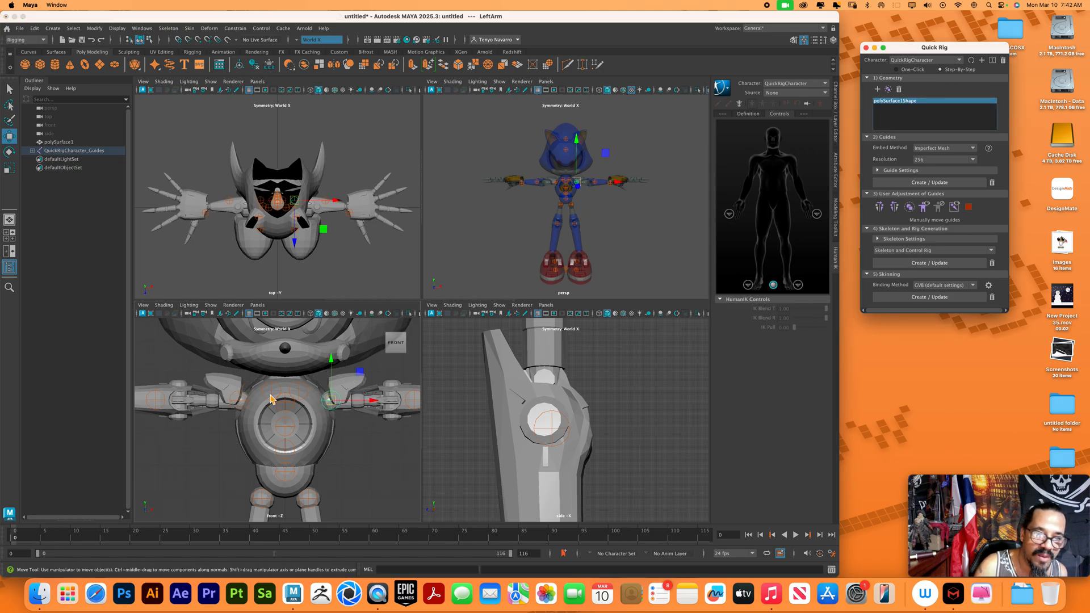
# Select the LeftShoulder guide and move it outward along X toward the arm joint
pyautogui.click(305, 393)
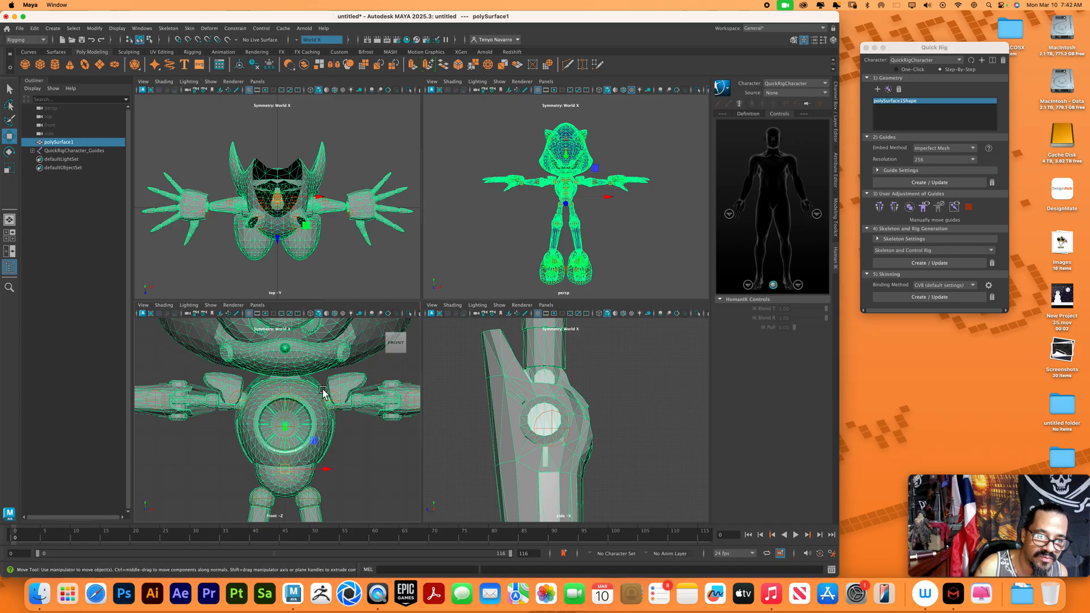
pyautogui.click(299, 390)
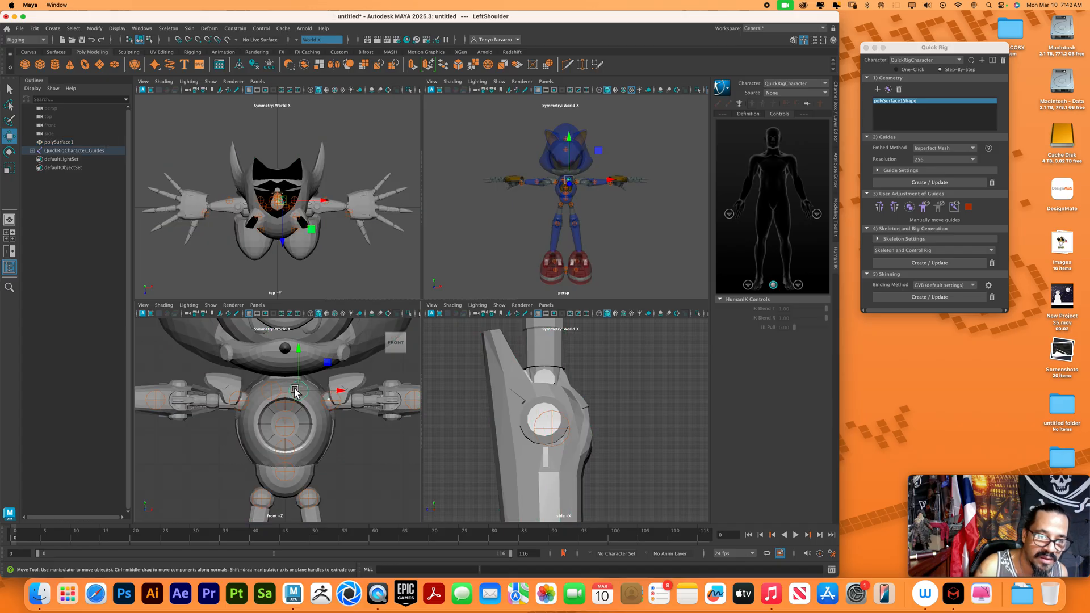
pyautogui.moveTo(332, 396); pyautogui.dragTo(339, 398)
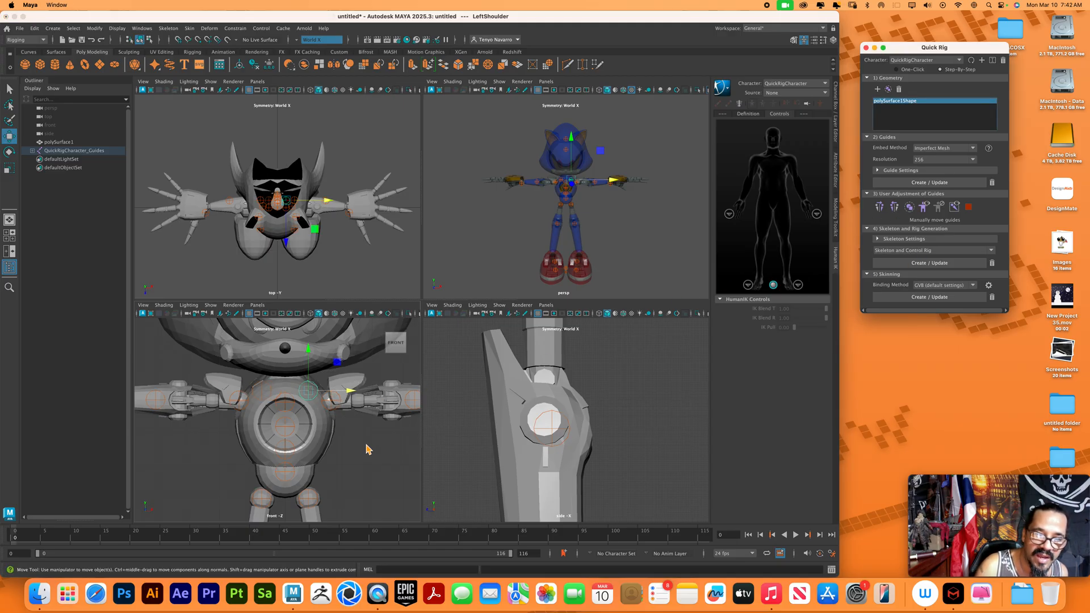
# Center the LeftLeg guide on the knee joint in the side view and mirror it to the opposite leg
pyautogui.click(555, 431)
pyautogui.click(556, 430)
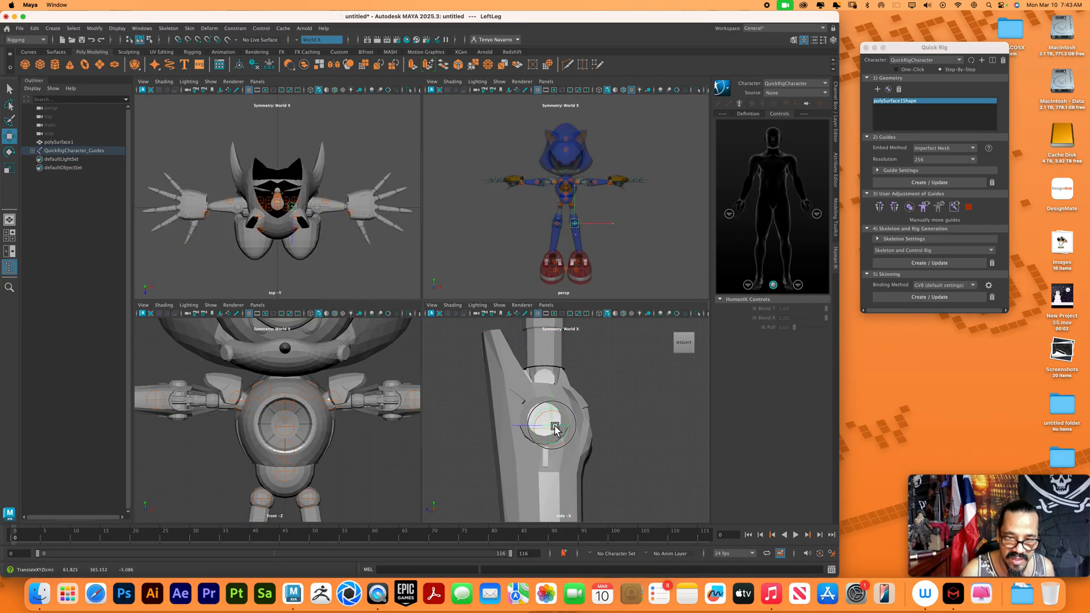
pyautogui.click(895, 208)
# Move the LeftHand guide onto the wrist joint in the top view and mirror it to the opposite hand
pyautogui.keyDown('alt'); pyautogui.moveTo(625, 332); pyautogui.dragTo(606, 469, button='middle'); pyautogui.keyUp('alt')
pyautogui.keyDown('alt'); pyautogui.moveTo(617, 372); pyautogui.dragTo(630, 450, button='middle'); pyautogui.keyUp('alt')
pyautogui.keyDown('alt'); pyautogui.moveTo(629, 408); pyautogui.dragTo(640, 444, button='middle'); pyautogui.keyUp('alt')
pyautogui.keyDown('alt'); pyautogui.moveTo(640, 445); pyautogui.dragTo(608, 414, button='right'); pyautogui.keyUp('alt')
pyautogui.keyDown('alt'); pyautogui.moveTo(607, 414); pyautogui.dragTo(600, 423, button='middle'); pyautogui.keyUp('alt')
pyautogui.keyDown('alt'); pyautogui.moveTo(610, 392); pyautogui.dragTo(613, 397, button='right'); pyautogui.keyUp('alt')
pyautogui.keyDown('alt'); pyautogui.moveTo(595, 386); pyautogui.dragTo(599, 392, button='middle'); pyautogui.keyUp('alt')
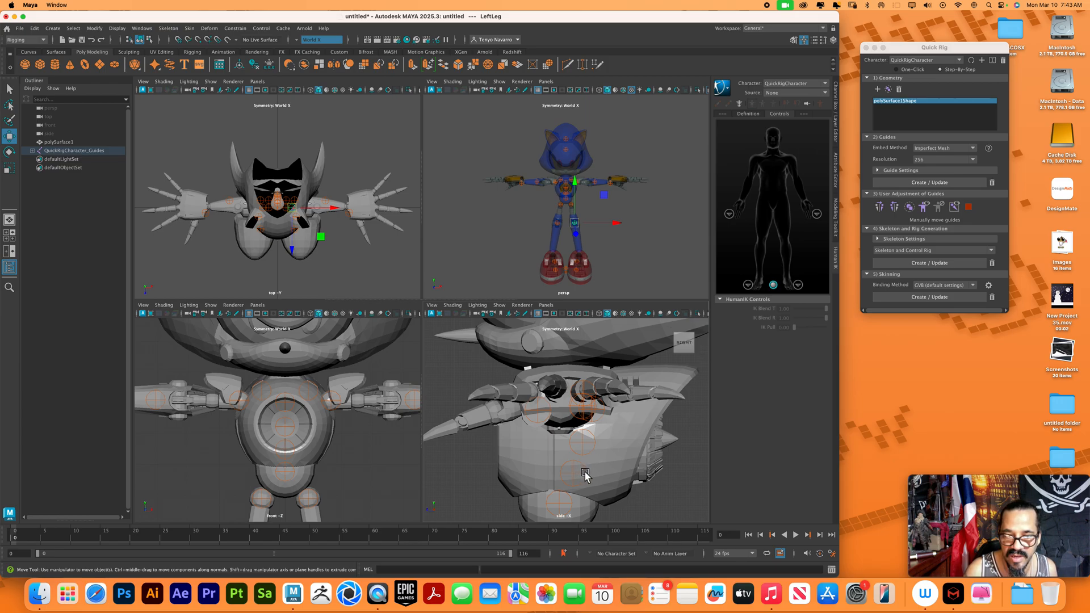
pyautogui.keyDown('alt'); pyautogui.moveTo(584, 454); pyautogui.dragTo(578, 433, button='middle'); pyautogui.keyUp('alt')
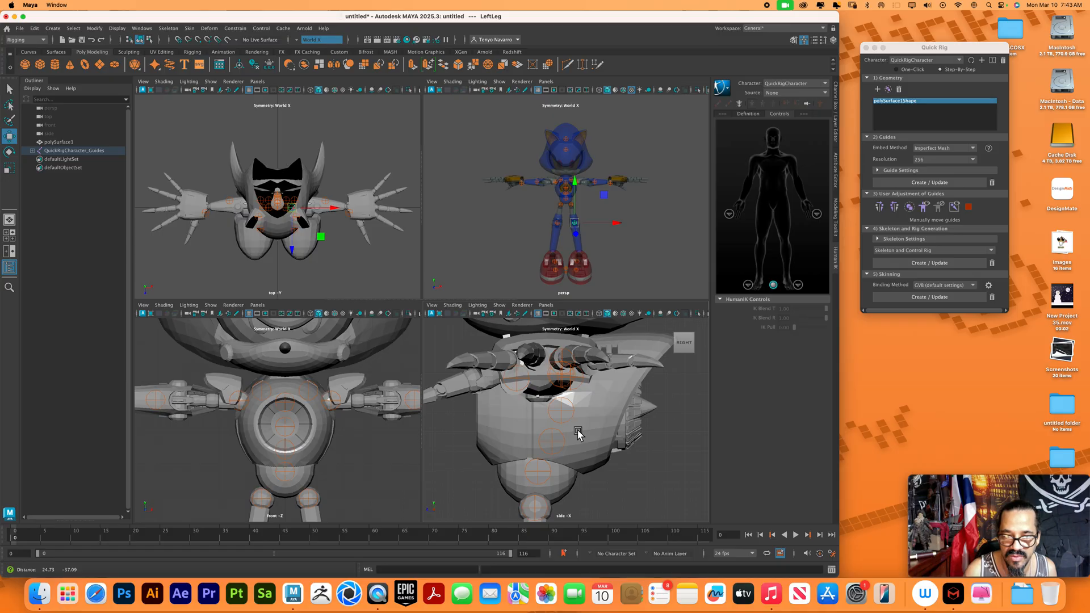
pyautogui.keyDown('alt'); pyautogui.moveTo(365, 233); pyautogui.dragTo(353, 260, button='right'); pyautogui.keyUp('alt')
pyautogui.keyDown('alt'); pyautogui.moveTo(352, 260); pyautogui.dragTo(302, 260, button='middle'); pyautogui.keyUp('alt')
pyautogui.keyDown('alt'); pyautogui.moveTo(302, 260); pyautogui.dragTo(370, 274, button='right'); pyautogui.keyUp('alt')
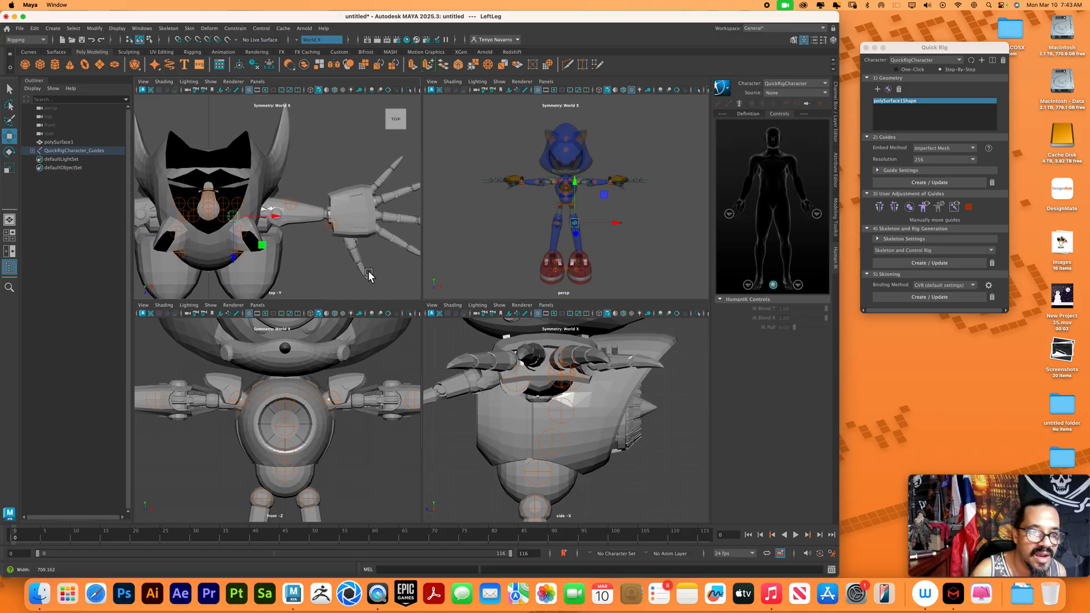
pyautogui.click(336, 227)
pyautogui.moveTo(343, 235); pyautogui.dragTo(337, 222)
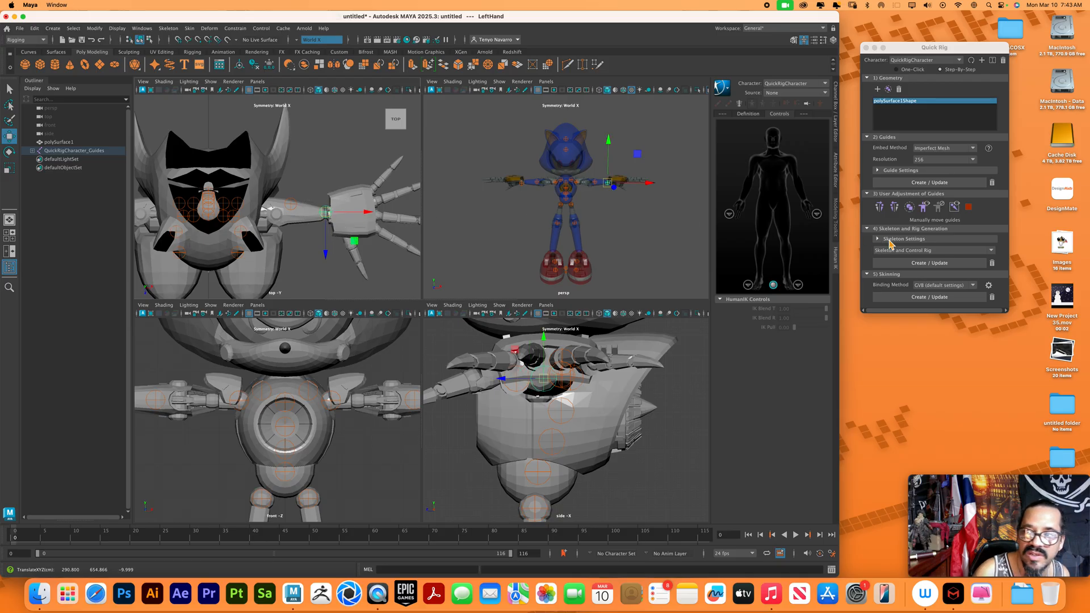
pyautogui.click(896, 208)
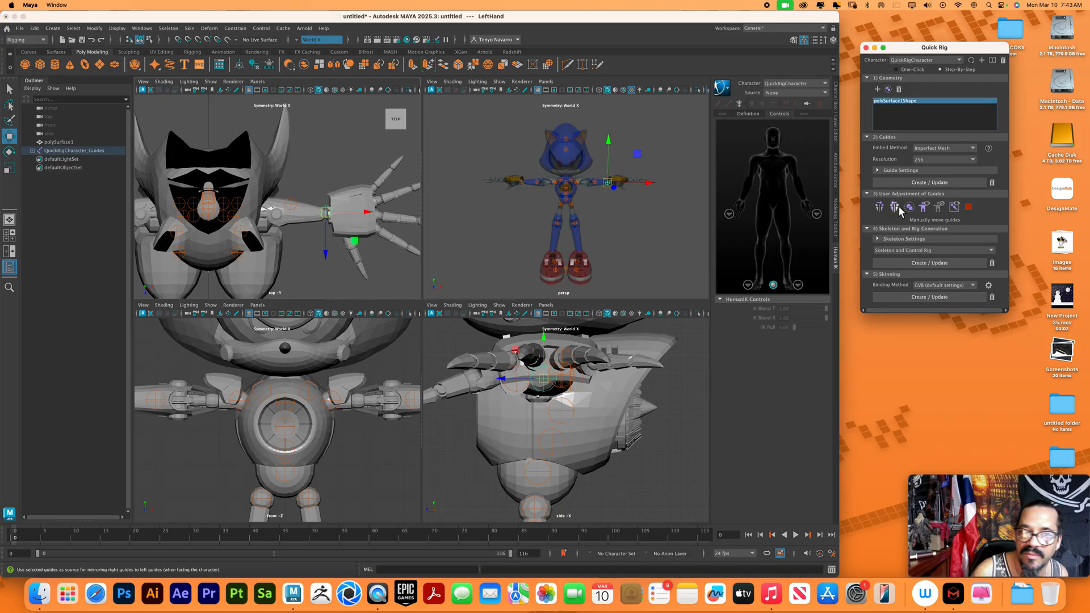
# Move the LeftForeArm guide onto the elbow joint in the top view and mirror it to the opposite arm
pyautogui.click(296, 209)
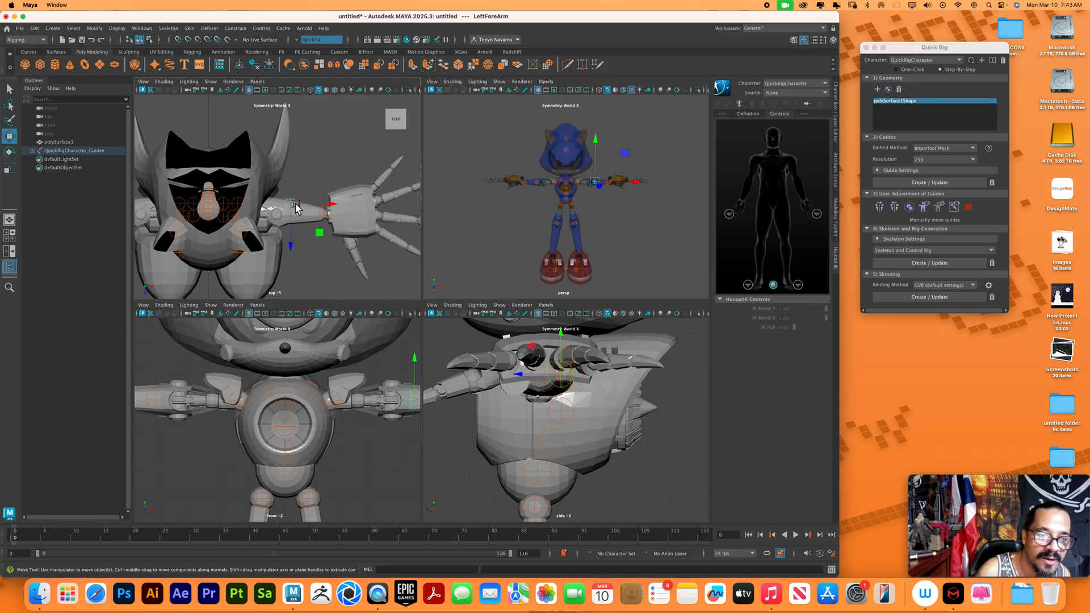
pyautogui.moveTo(295, 206); pyautogui.dragTo(279, 214)
pyautogui.click(894, 209)
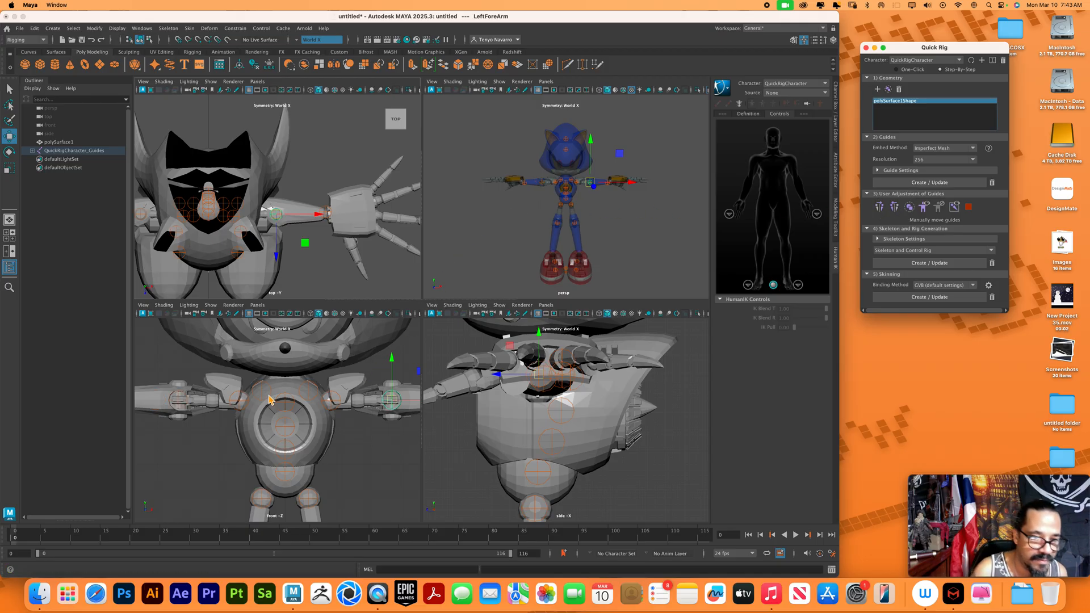
# Select the Neck guide and adjust its height at the base of the head in the front view
pyautogui.click(295, 392)
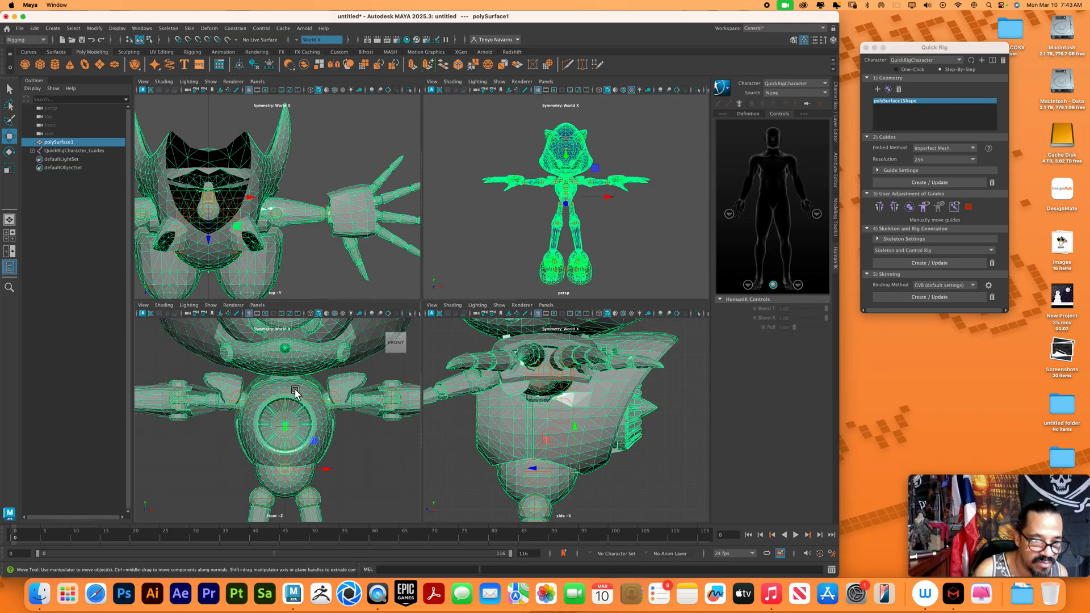
pyautogui.click(360, 444)
pyautogui.keyDown('alt'); pyautogui.moveTo(316, 352); pyautogui.dragTo(328, 430, button='middle'); pyautogui.keyUp('alt')
pyautogui.scroll(-1, 331, 416)
pyautogui.moveTo(312, 396)
pyautogui.keyDown('alt'); pyautogui.mouseDown(button='middle')
pyautogui.moveTo(312, 416)
pyautogui.moveTo(310, 386)
pyautogui.mouseUp(button='middle'); pyautogui.keyUp('alt')
pyautogui.click(307, 379)
pyautogui.moveTo(314, 347); pyautogui.dragTo(321, 427)
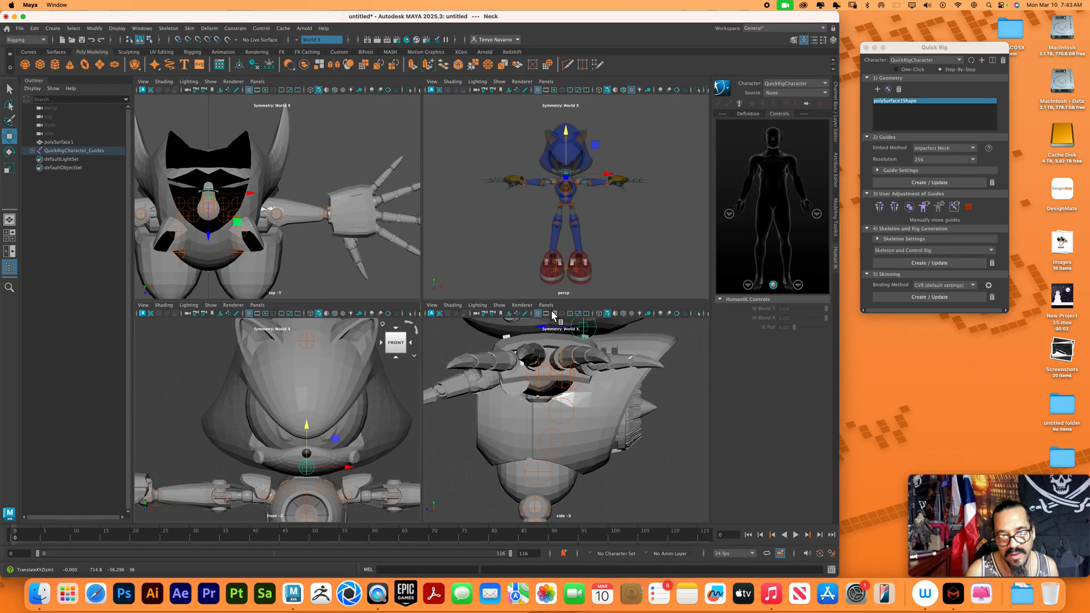
# Move the Head guide slightly forward along Z inside the top of the head in the side view
pyautogui.keyDown('alt'); pyautogui.moveTo(562, 360); pyautogui.dragTo(566, 415, button='middle'); pyautogui.keyUp('alt')
pyautogui.keyDown('alt'); pyautogui.moveTo(567, 415); pyautogui.dragTo(504, 394, button='right'); pyautogui.keyUp('alt')
pyautogui.keyDown('alt'); pyautogui.moveTo(525, 407); pyautogui.dragTo(534, 451, button='middle'); pyautogui.keyUp('alt')
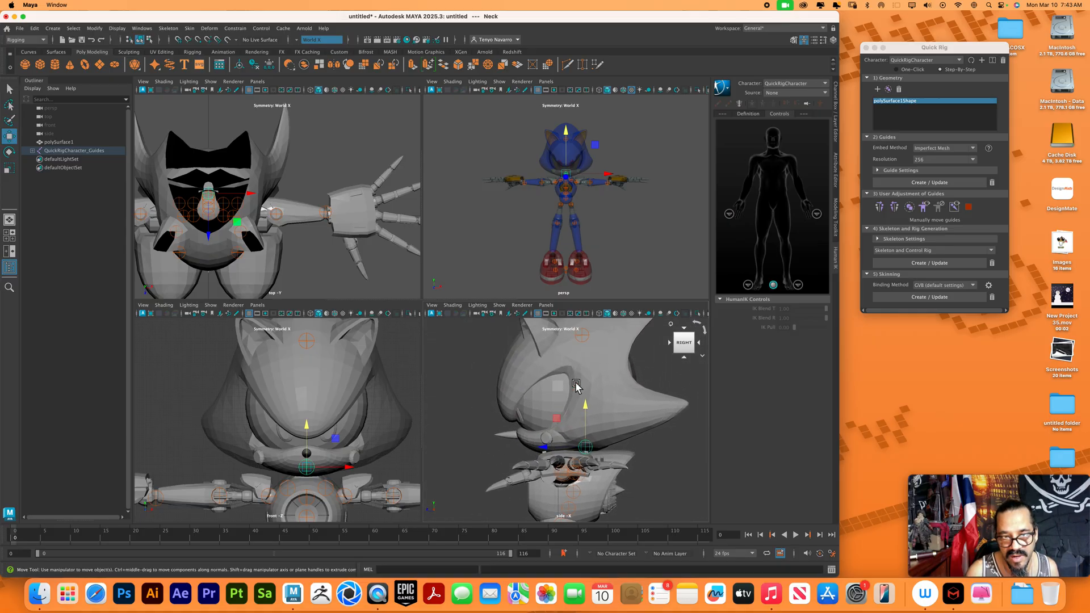
pyautogui.click(585, 341)
pyautogui.click(590, 339)
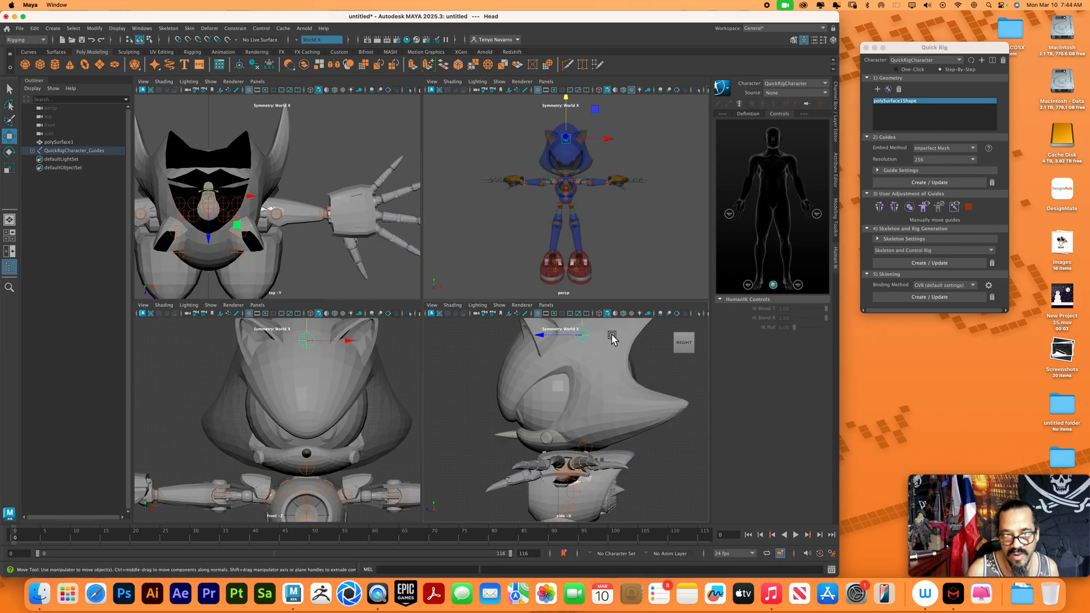
pyautogui.click(549, 338)
pyautogui.moveTo(547, 339); pyautogui.dragTo(542, 339)
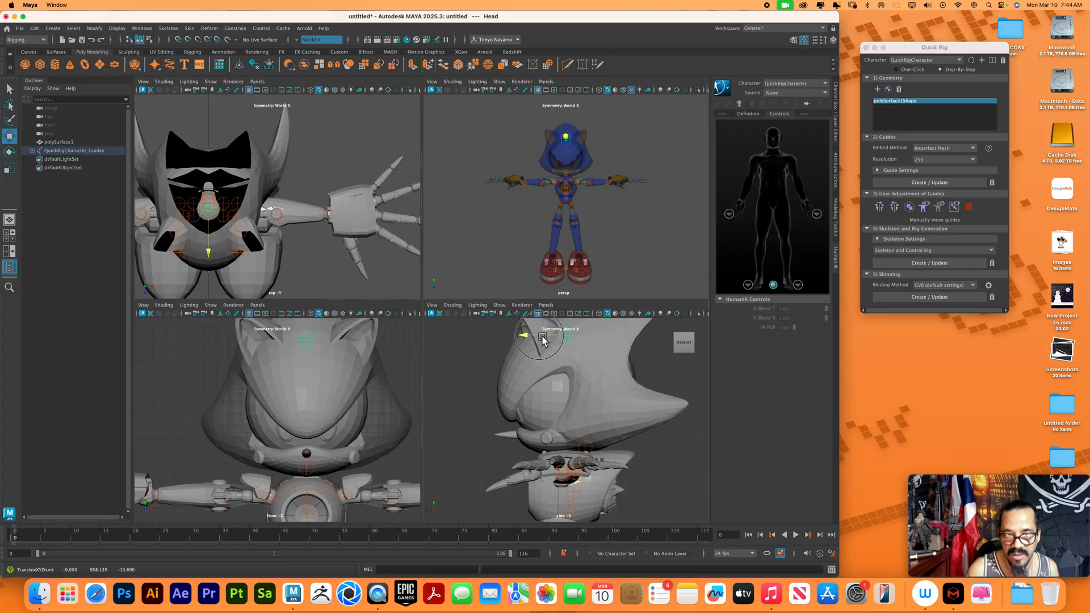
# Select both shoulder guides and move them forward along Z in the top view toward the arm line
pyautogui.keyDown('alt'); pyautogui.moveTo(568, 406); pyautogui.dragTo(556, 371, button='middle'); pyautogui.keyUp('alt')
pyautogui.keyDown('alt'); pyautogui.moveTo(273, 250); pyautogui.dragTo(323, 250, button='middle'); pyautogui.keyUp('alt')
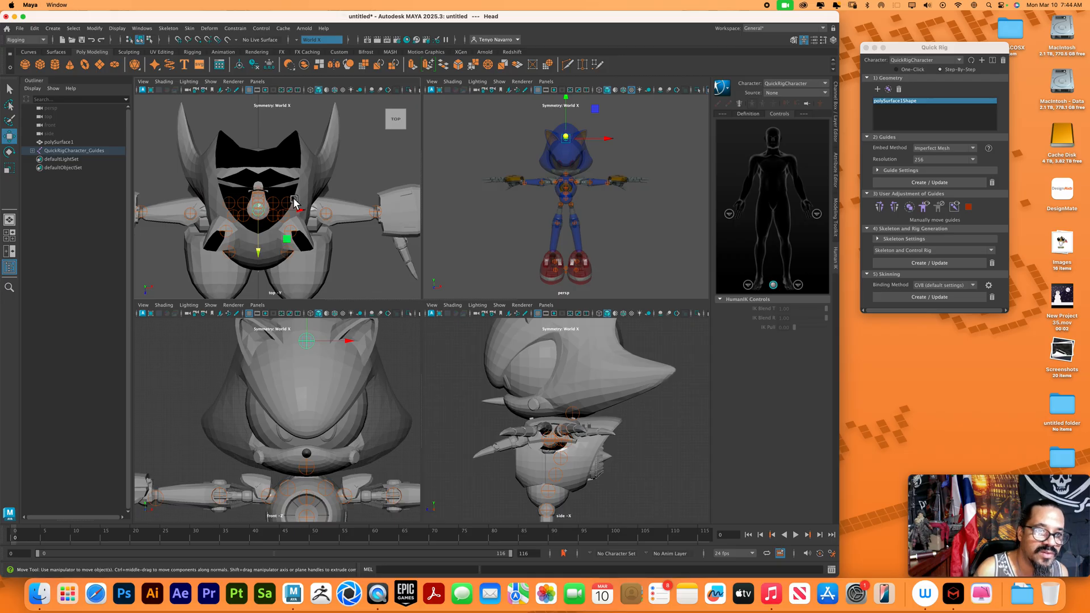
pyautogui.scroll(8, 593, 427)
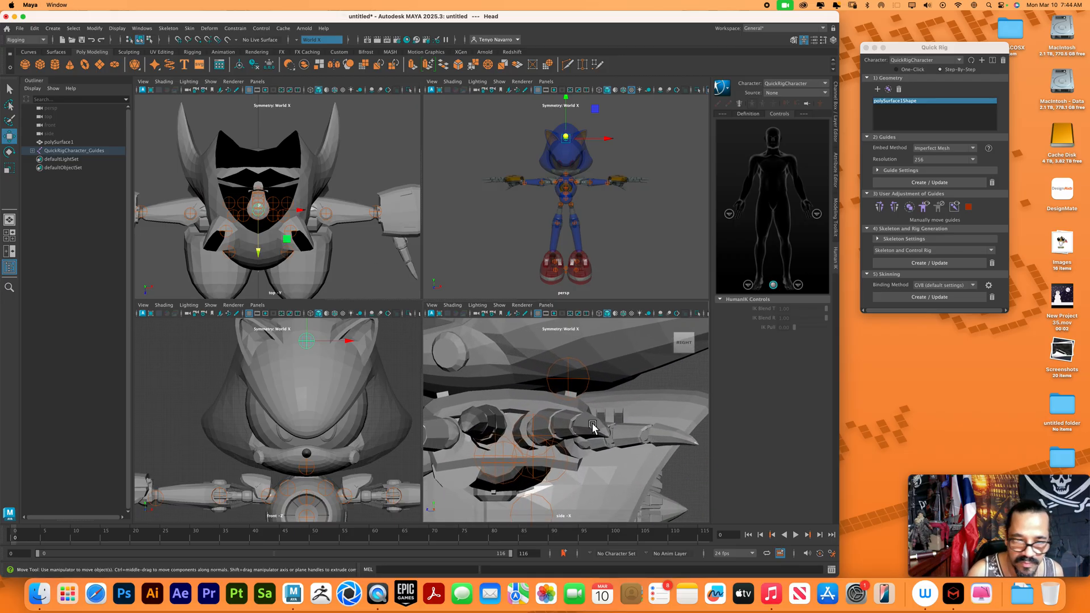
pyautogui.keyDown('alt'); pyautogui.moveTo(297, 427); pyautogui.dragTo(282, 380, button='middle'); pyautogui.keyUp('alt')
pyautogui.click(277, 442)
pyautogui.click(311, 442)
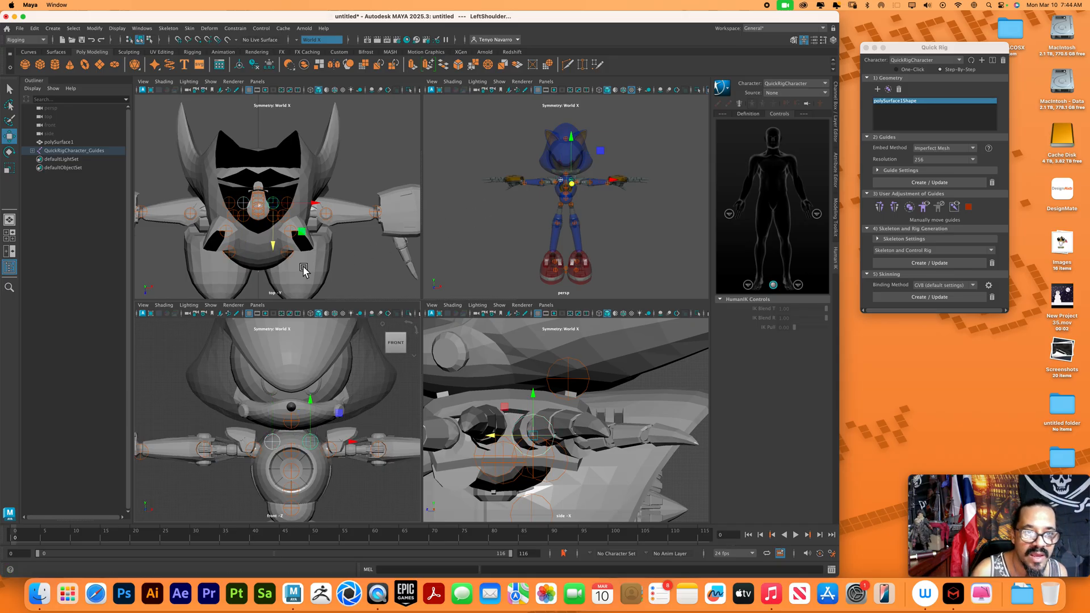
pyautogui.moveTo(275, 231); pyautogui.dragTo(279, 247)
# Move the LeftArm and RightArm guides forward along Z in the top view, in line with the shoulder guides
pyautogui.click(291, 206)
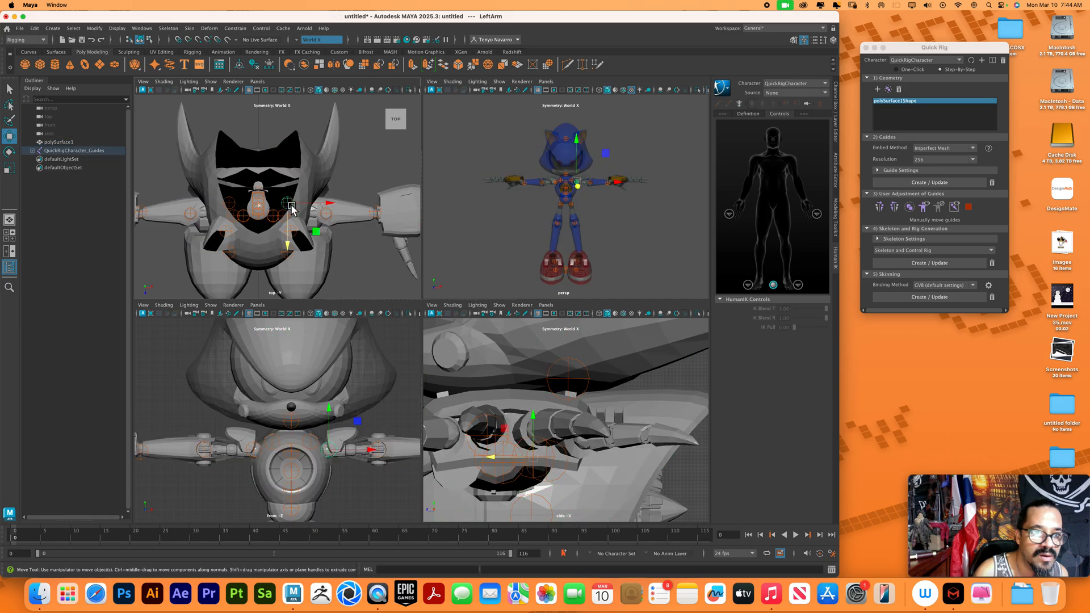
pyautogui.click(228, 203)
pyautogui.moveTo(231, 231); pyautogui.dragTo(236, 244)
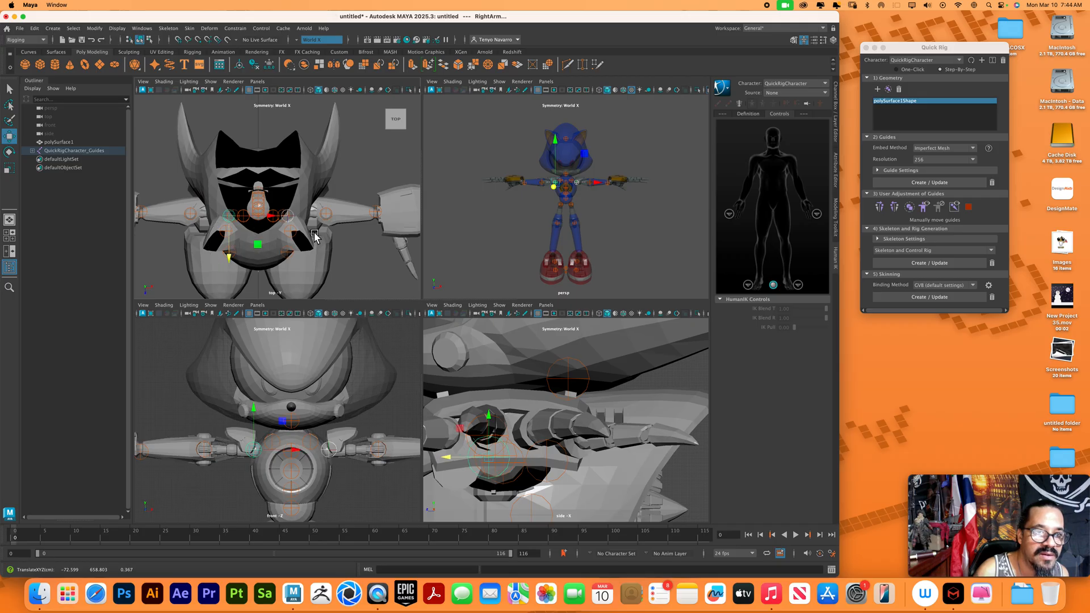
# Move the Neck guide and the Spine2 guide forward along Z in the side view, in line with the arm guides
pyautogui.click(572, 380)
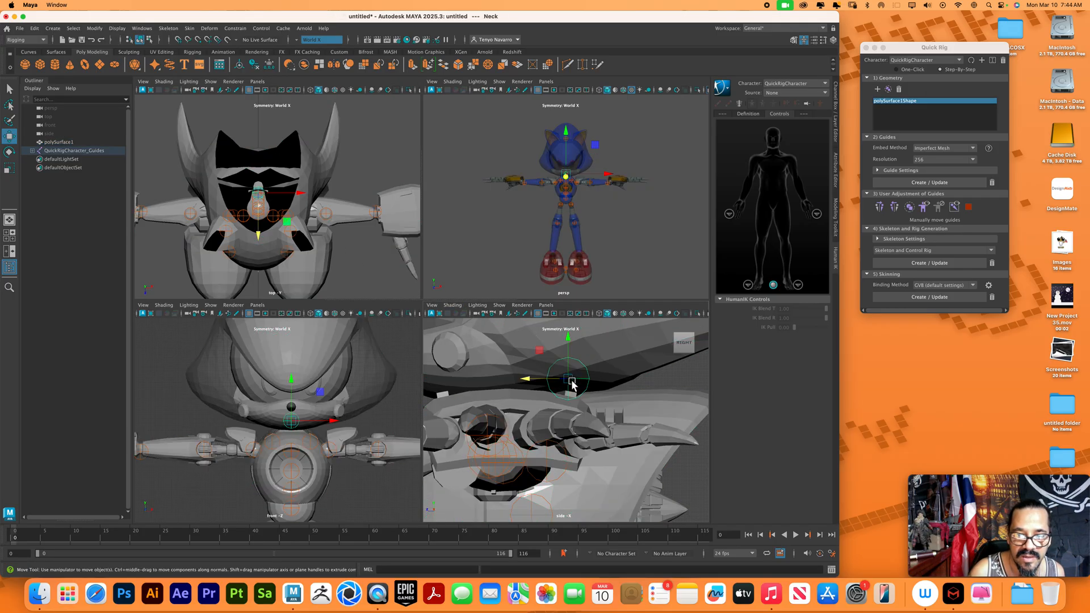
pyautogui.moveTo(543, 381); pyautogui.dragTo(472, 380)
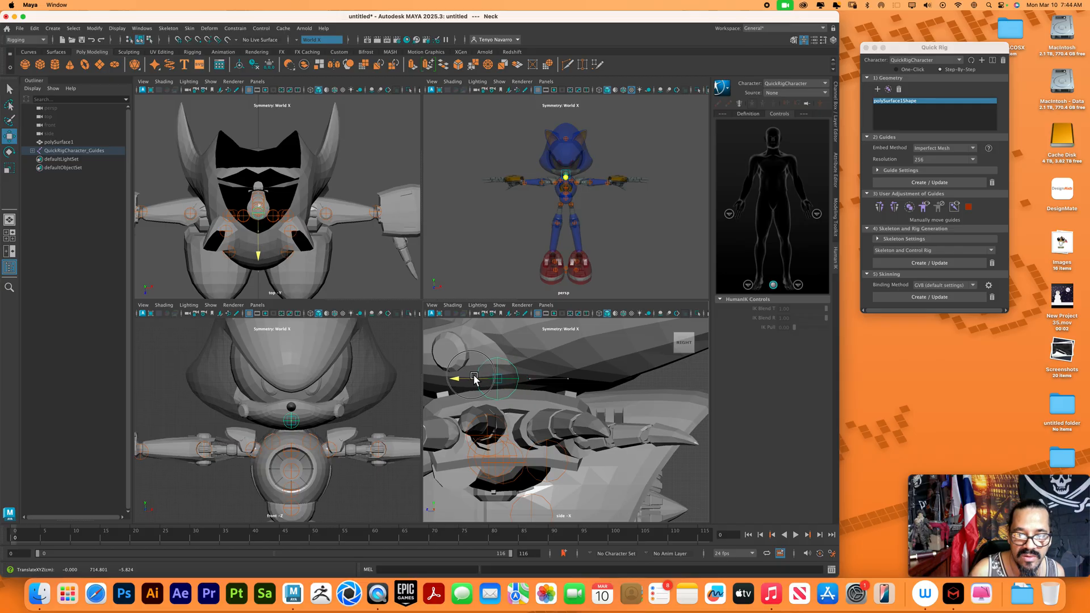
pyautogui.keyDown('alt'); pyautogui.moveTo(532, 397); pyautogui.dragTo(540, 402, button='middle'); pyautogui.keyUp('alt')
pyautogui.keyDown('alt'); pyautogui.moveTo(568, 406); pyautogui.dragTo(491, 365, button='right'); pyautogui.keyUp('alt')
pyautogui.keyDown('alt'); pyautogui.moveTo(555, 409); pyautogui.dragTo(577, 404, button='middle'); pyautogui.keyUp('alt')
pyautogui.keyDown('alt'); pyautogui.moveTo(577, 405); pyautogui.dragTo(550, 405, button='right'); pyautogui.keyUp('alt')
pyautogui.keyDown('alt'); pyautogui.moveTo(551, 406); pyautogui.dragTo(564, 443, button='middle'); pyautogui.keyUp('alt')
pyautogui.keyDown('alt'); pyautogui.moveTo(563, 443); pyautogui.dragTo(555, 392, button='right'); pyautogui.keyUp('alt')
pyautogui.keyDown('alt'); pyautogui.moveTo(573, 428); pyautogui.dragTo(591, 445, button='middle'); pyautogui.keyUp('alt')
pyautogui.keyDown('alt'); pyautogui.moveTo(586, 374); pyautogui.dragTo(553, 336, button='middle'); pyautogui.keyUp('alt')
pyautogui.keyDown('alt'); pyautogui.moveTo(563, 419); pyautogui.dragTo(563, 379, button='middle'); pyautogui.keyUp('alt')
pyautogui.keyDown('alt'); pyautogui.moveTo(563, 380); pyautogui.dragTo(567, 401, button='right'); pyautogui.keyUp('alt')
pyautogui.click(566, 401)
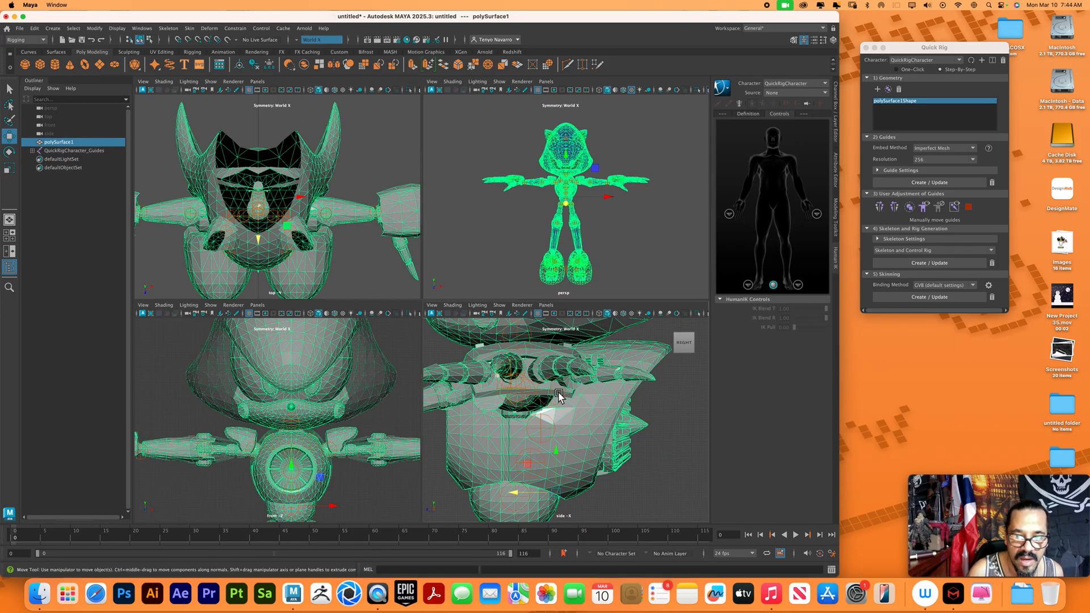
pyautogui.click(548, 397)
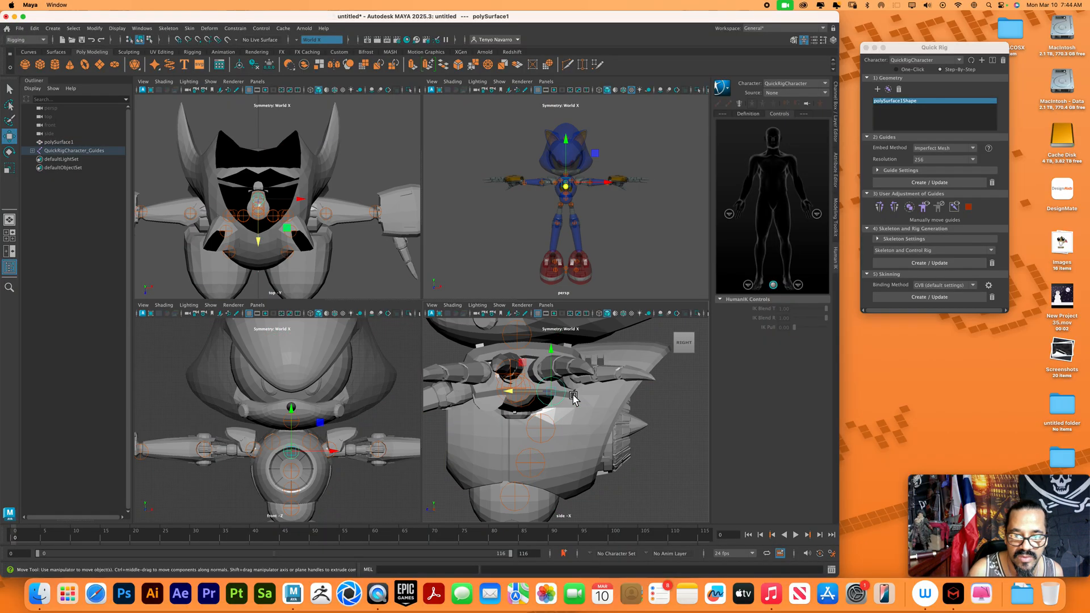
pyautogui.moveTo(529, 392); pyautogui.dragTo(498, 391)
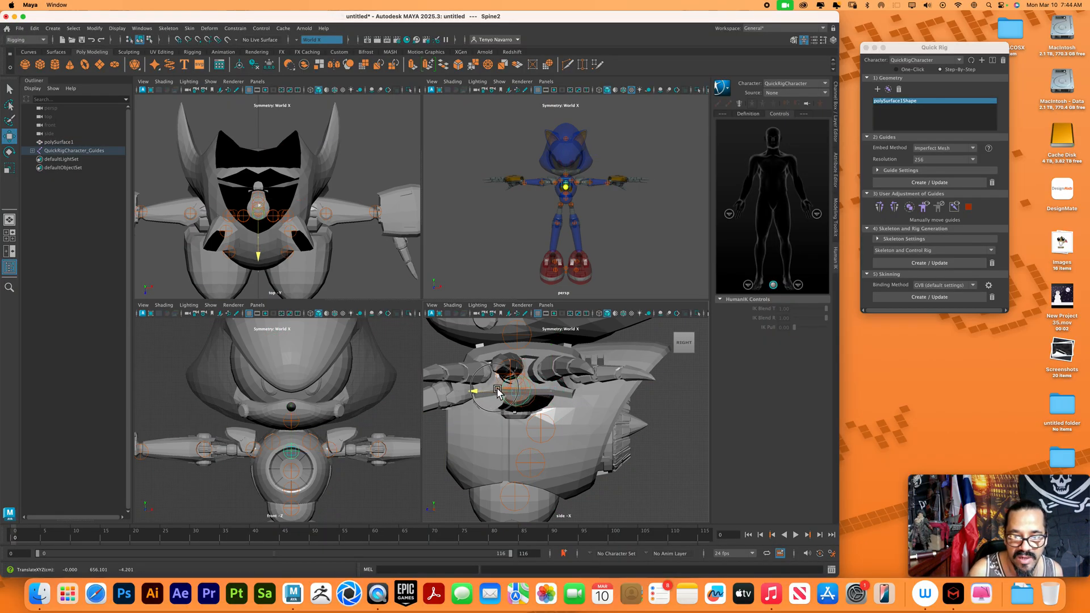
# Move the Spine1 and Spine guides forward along Z in the side view so the spine forms a straight vertical line
pyautogui.click(543, 431)
pyautogui.click(529, 436)
pyautogui.moveTo(529, 436); pyautogui.dragTo(497, 426)
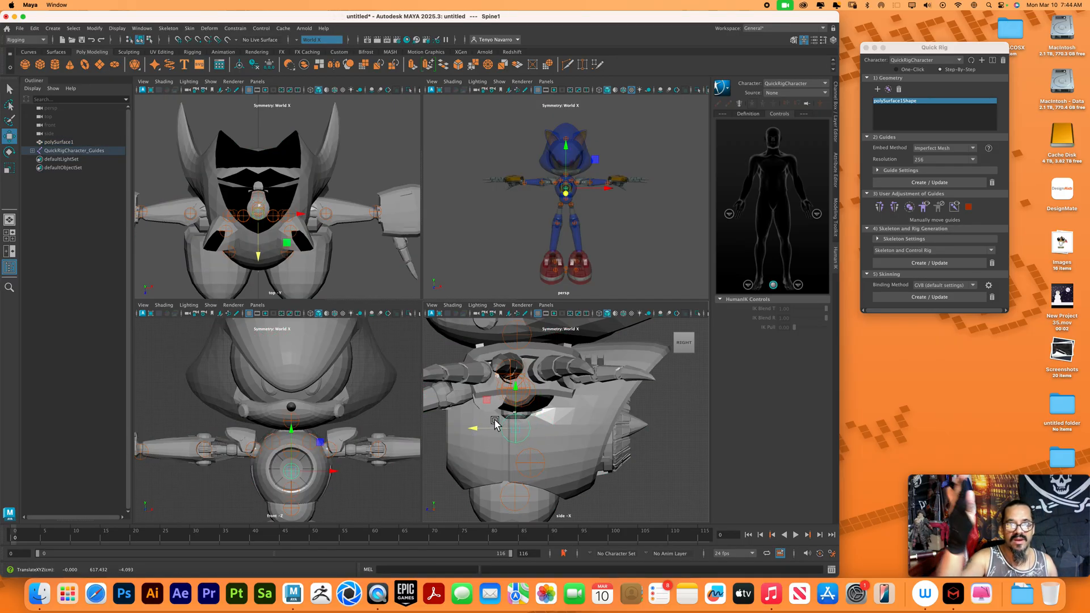
pyautogui.click(543, 464)
pyautogui.moveTo(507, 464); pyautogui.dragTo(493, 463)
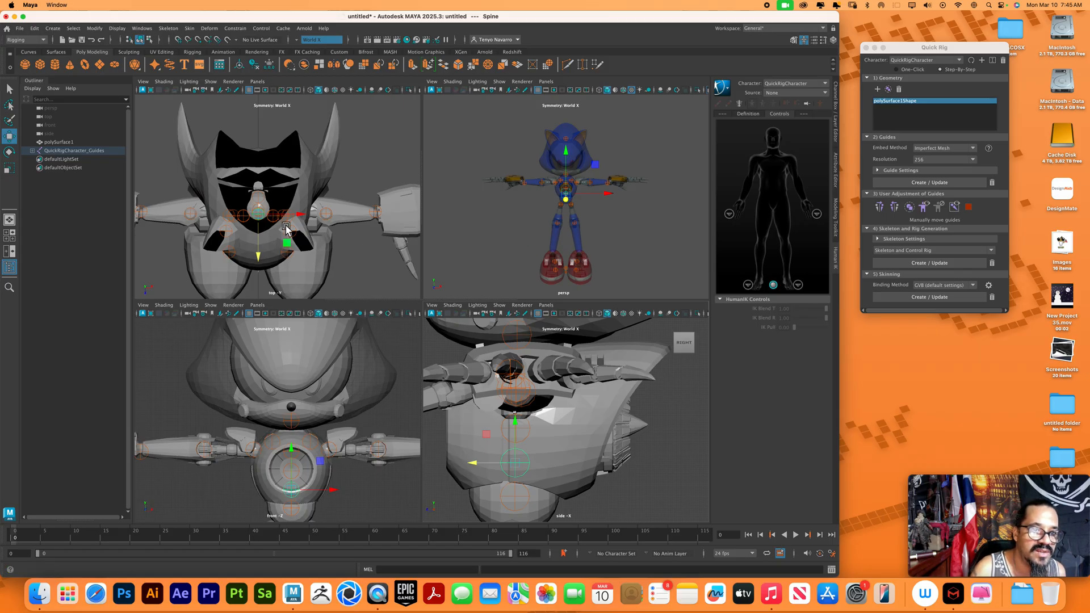
# Center the LeftFoot guide on the round ankle joint in the side view and mirror it to the opposite foot
pyautogui.keyDown('alt'); pyautogui.moveTo(287, 222); pyautogui.dragTo(292, 230, button='middle'); pyautogui.keyUp('alt')
pyautogui.click(266, 202)
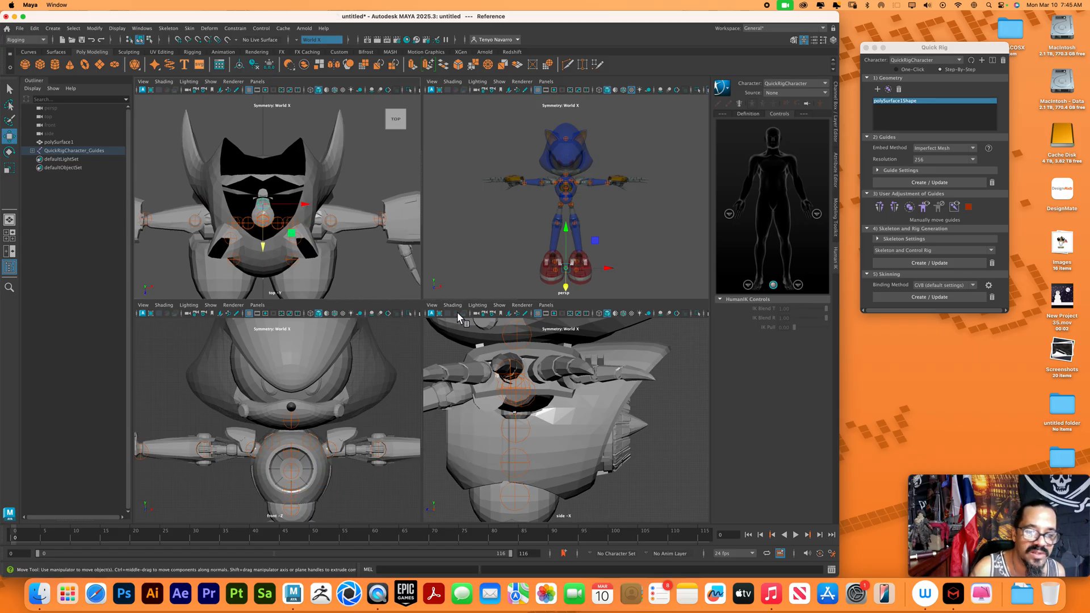
pyautogui.keyDown('alt'); pyautogui.moveTo(591, 430); pyautogui.dragTo(591, 380, button='middle'); pyautogui.keyUp('alt')
pyautogui.keyDown('alt'); pyautogui.moveTo(322, 473); pyautogui.dragTo(318, 408, button='middle'); pyautogui.keyUp('alt')
pyautogui.keyDown('alt'); pyautogui.moveTo(319, 499); pyautogui.dragTo(334, 409, button='middle'); pyautogui.keyUp('alt')
pyautogui.keyDown('alt'); pyautogui.moveTo(591, 461); pyautogui.dragTo(604, 364, button='middle'); pyautogui.keyUp('alt')
pyautogui.keyDown('alt'); pyautogui.moveTo(585, 442); pyautogui.dragTo(592, 357, button='middle'); pyautogui.keyUp('alt')
pyautogui.keyDown('alt'); pyautogui.moveTo(597, 392); pyautogui.dragTo(609, 239, button='middle'); pyautogui.keyUp('alt')
pyautogui.keyDown('alt'); pyautogui.moveTo(600, 463); pyautogui.dragTo(639, 408, button='middle'); pyautogui.keyUp('alt')
pyautogui.keyDown('alt'); pyautogui.moveTo(637, 403); pyautogui.dragTo(600, 381, button='right'); pyautogui.keyUp('alt')
pyautogui.keyDown('alt'); pyautogui.moveTo(543, 381); pyautogui.dragTo(545, 375, button='middle'); pyautogui.keyUp('alt')
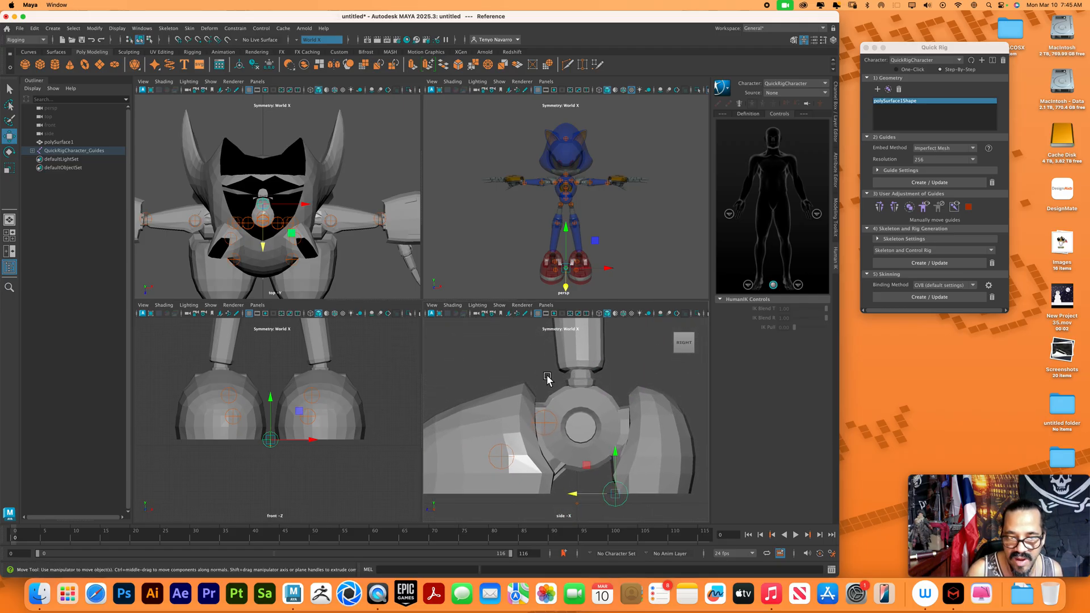
pyautogui.moveTo(559, 427); pyautogui.dragTo(589, 432)
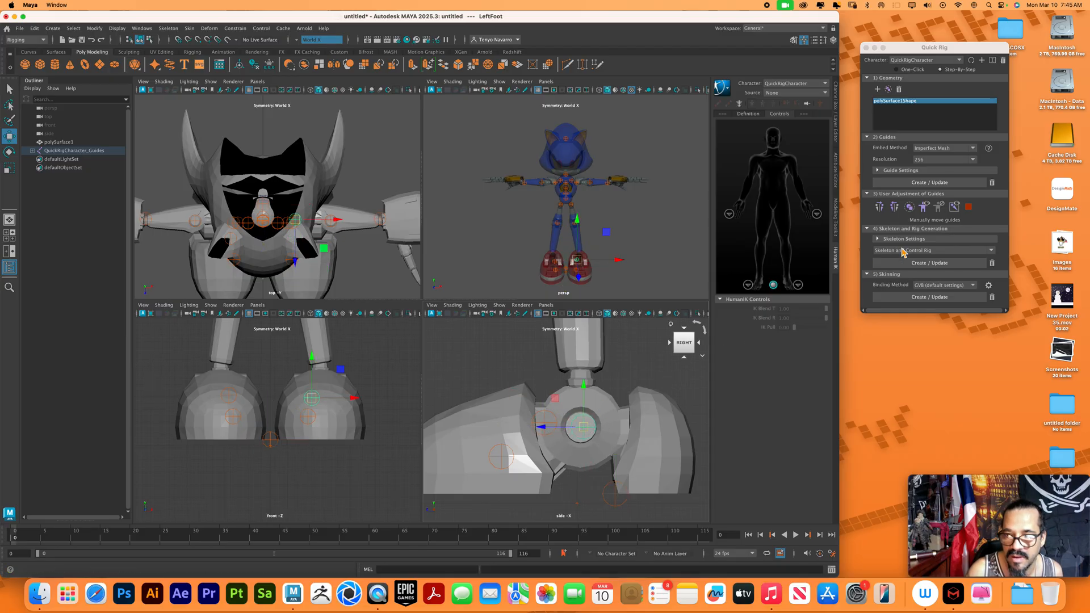
pyautogui.click(895, 207)
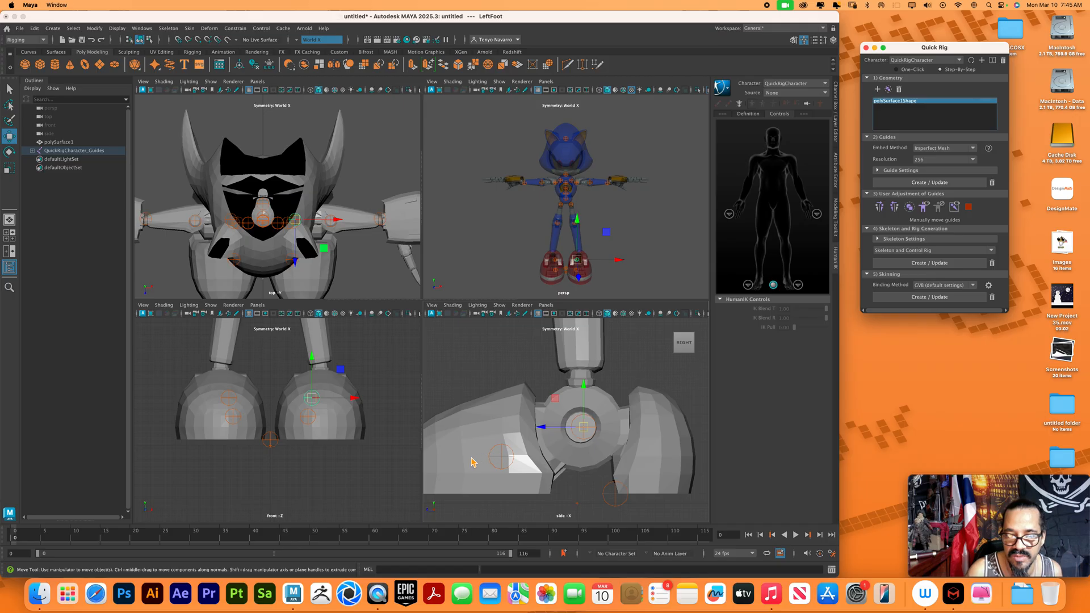
# Move the LeftFoot and LeftToeBase guides outward along X to the shoe's middle in the front view and mirror both to the opposite foot
pyautogui.click(313, 423)
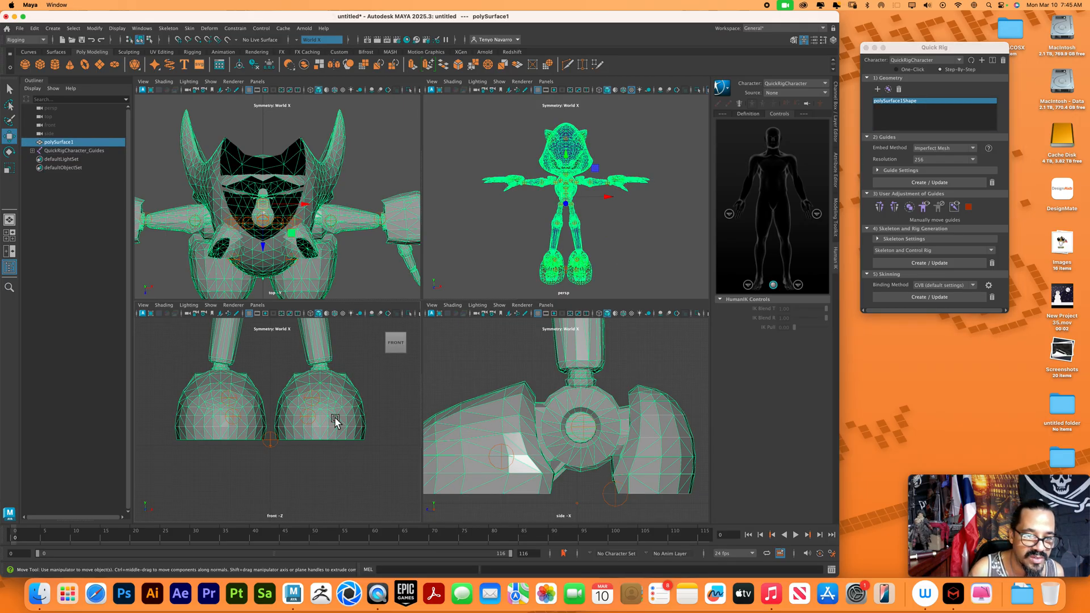
pyautogui.click(313, 418)
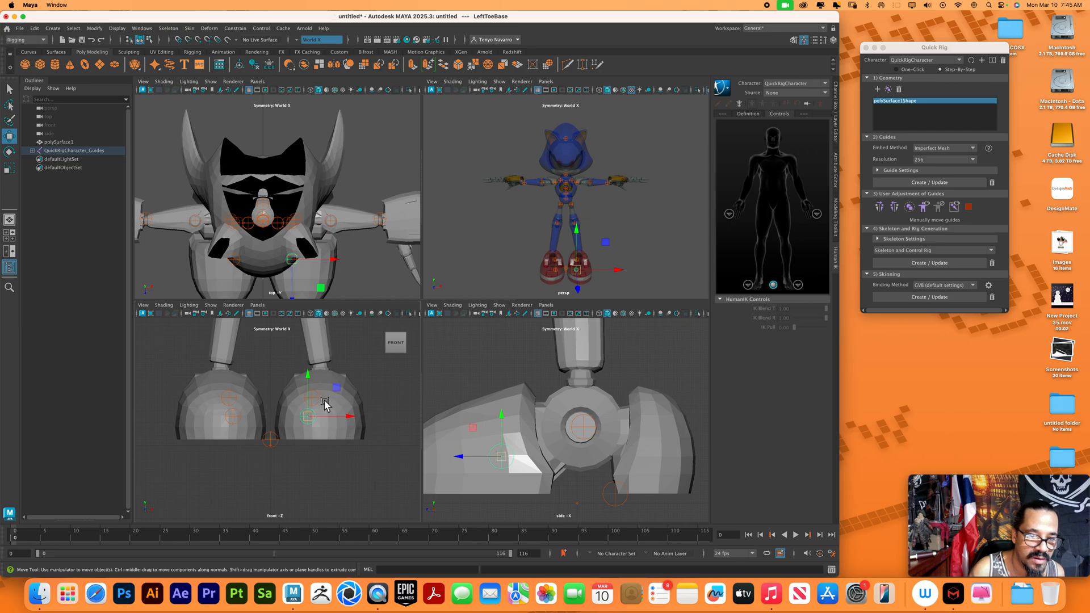
pyautogui.click(321, 400)
pyautogui.moveTo(350, 399); pyautogui.dragTo(356, 423)
pyautogui.click(309, 417)
pyautogui.click(332, 398)
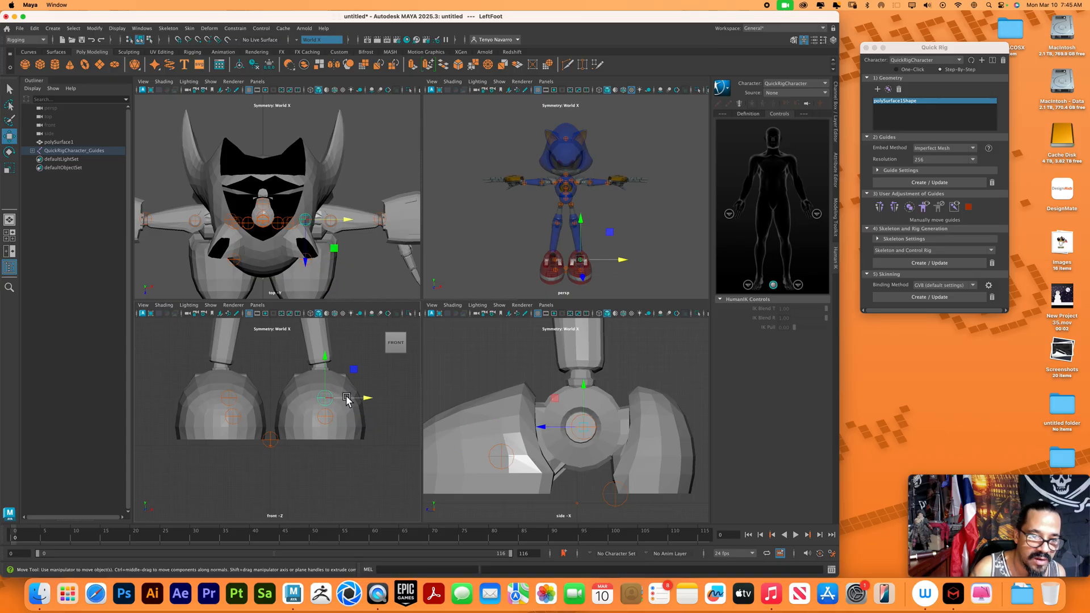
pyautogui.click(896, 209)
pyautogui.click(328, 417)
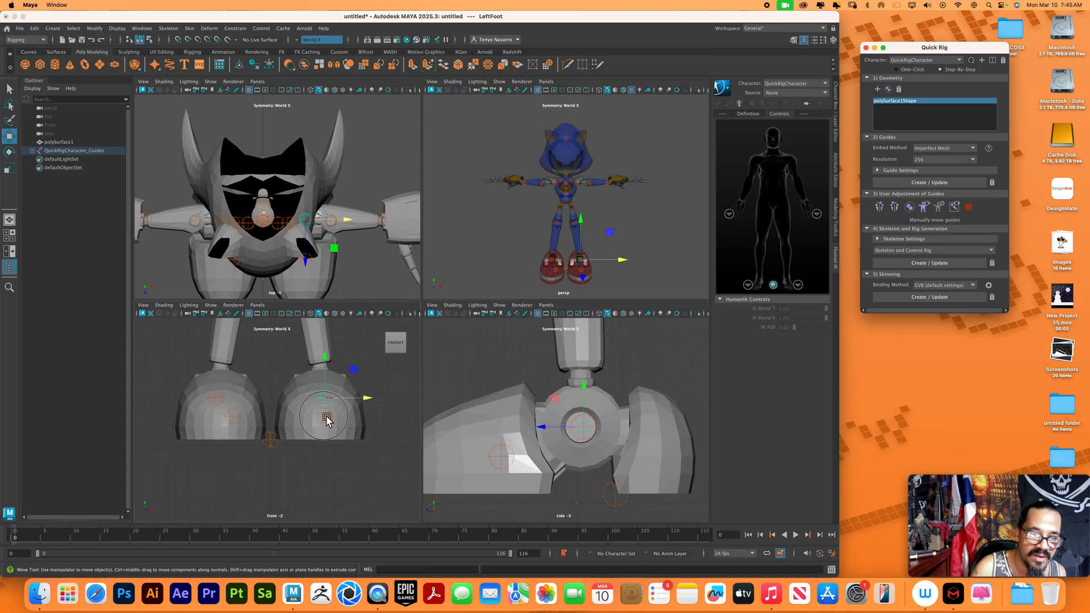
pyautogui.click(895, 208)
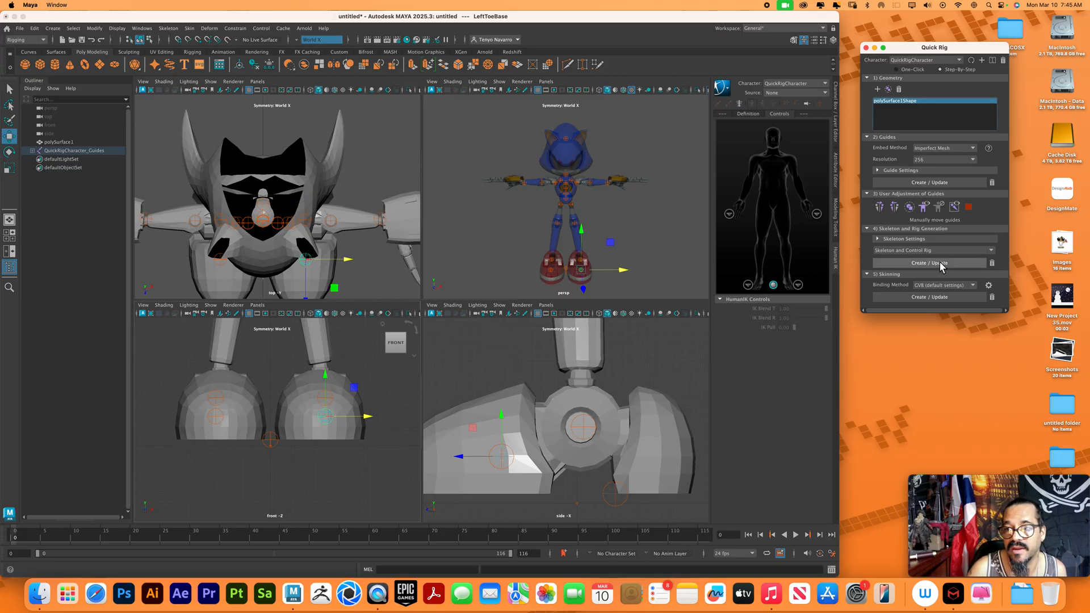
# Check the skeleton settings for the rig generation
pyautogui.click(879, 240)
pyautogui.click(879, 239)
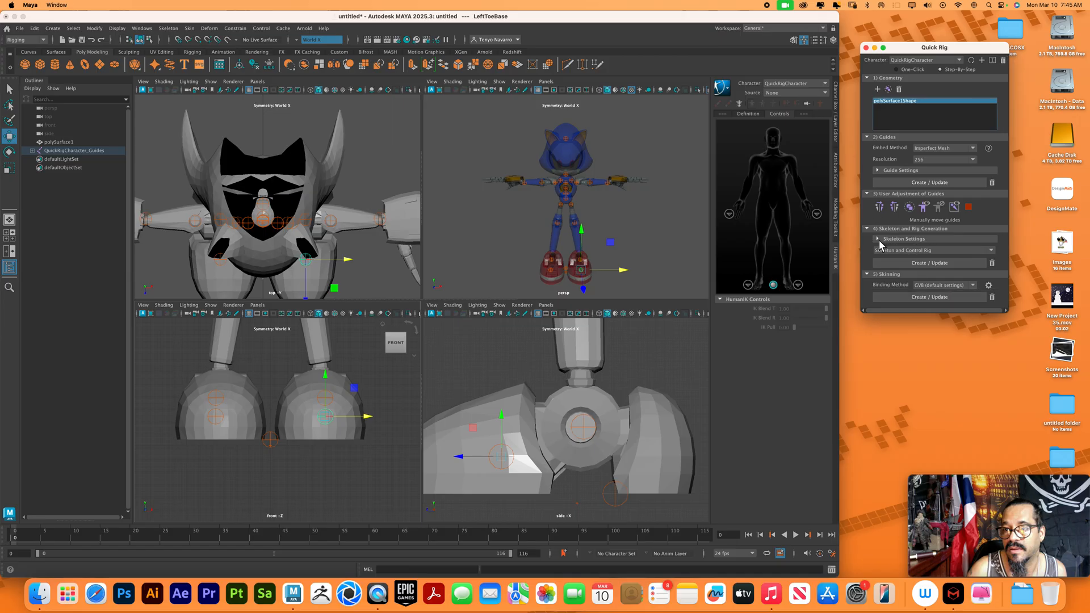
# Generate the skeleton and control rig from the guides and bind the mesh to it with the GVB default settings
pyautogui.click(910, 260)
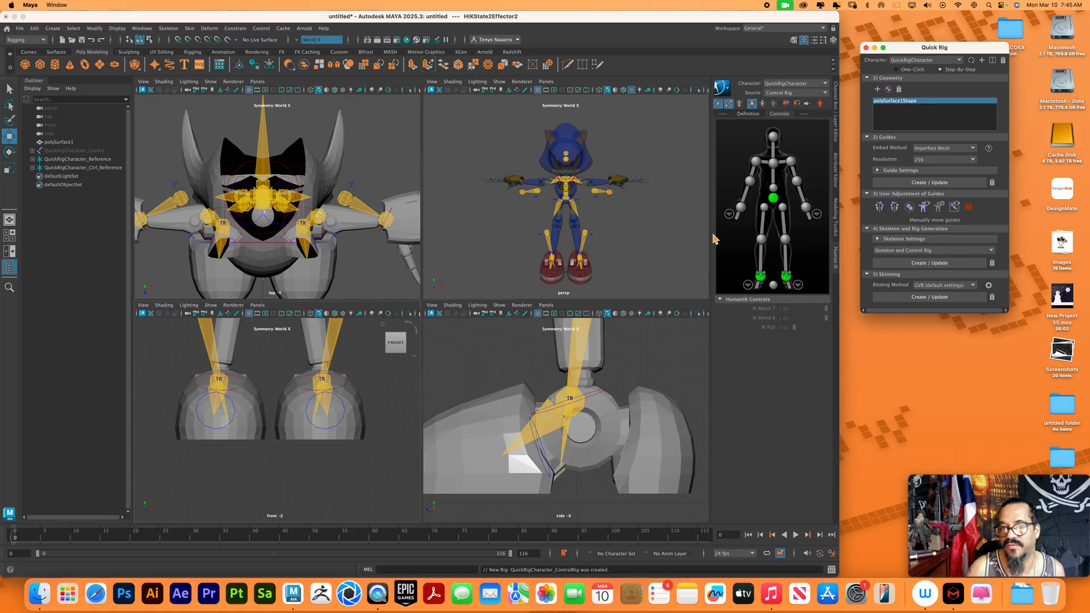
pyautogui.click(913, 297)
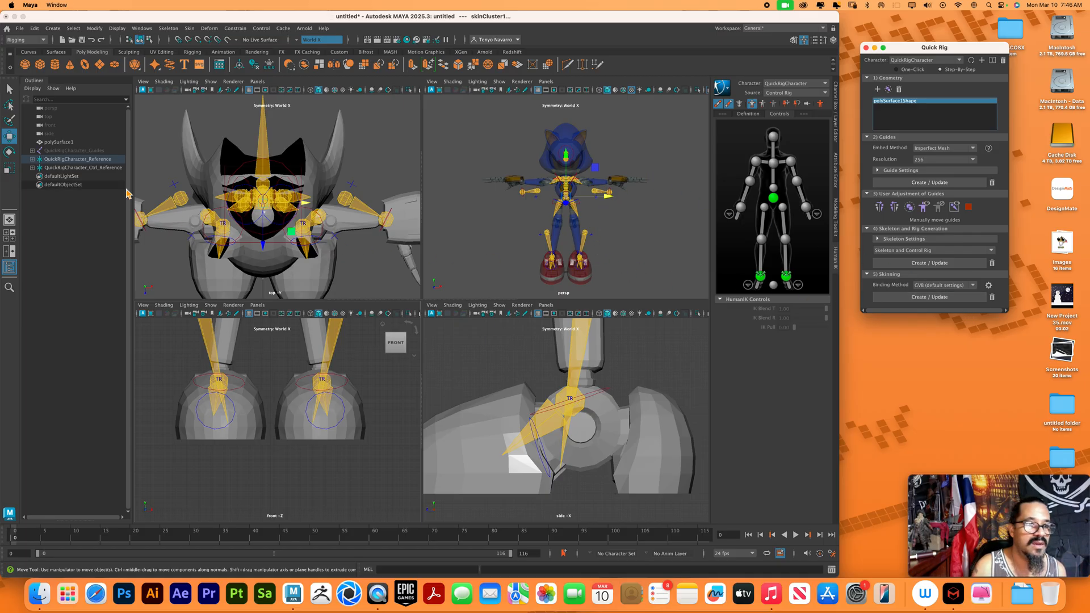
# Move the hips control of the new rig to test how the mesh deforms, and inspect the pose from several angles
pyautogui.click(586, 209)
pyautogui.moveTo(575, 175)
pyautogui.mouseDown()
pyautogui.moveTo(577, 146)
pyautogui.moveTo(579, 202)
pyautogui.moveTo(578, 177)
pyautogui.mouseUp()
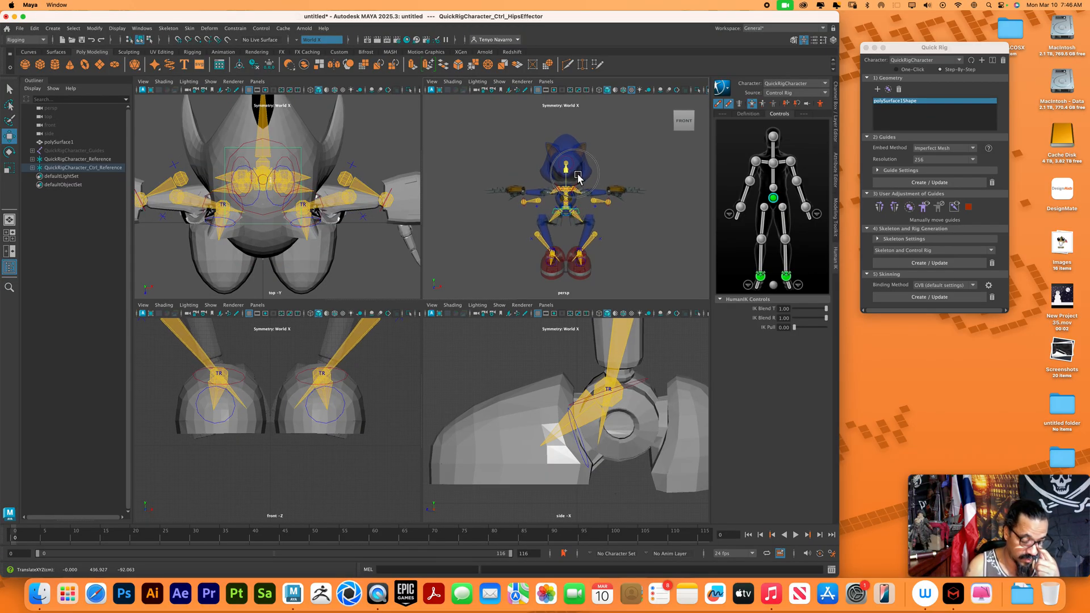
pyautogui.moveTo(578, 177); pyautogui.dragTo(574, 182)
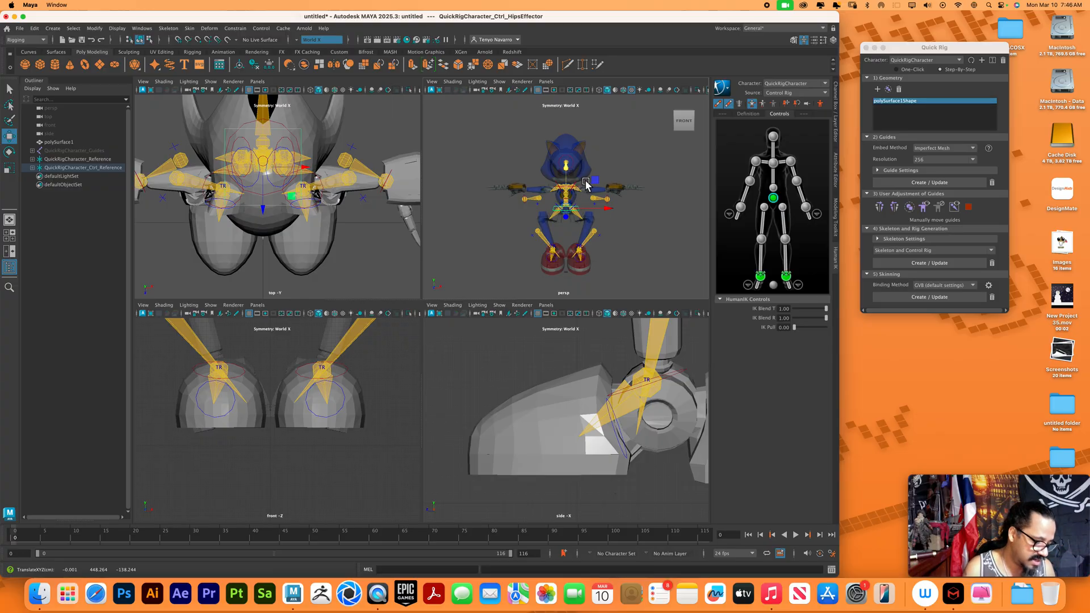
pyautogui.scroll(5, 622, 223)
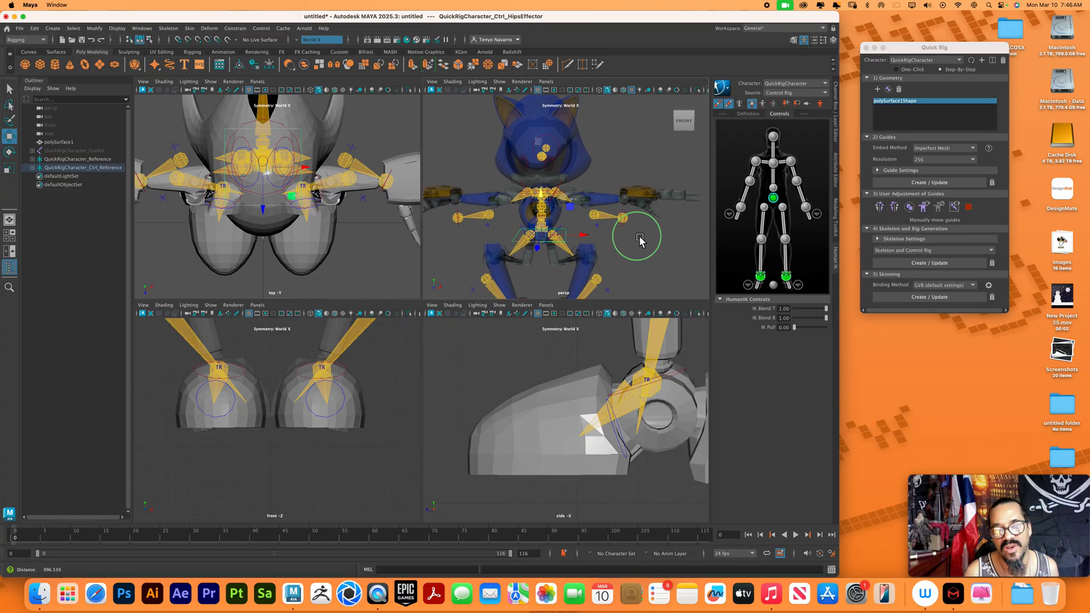
pyautogui.moveTo(640, 241)
pyautogui.keyDown('alt'); pyautogui.mouseDown()
pyautogui.moveTo(574, 230)
pyautogui.moveTo(602, 250)
pyautogui.moveTo(650, 237)
pyautogui.moveTo(653, 246)
pyautogui.moveTo(646, 230)
pyautogui.mouseUp(); pyautogui.keyUp('alt')
pyautogui.keyDown('alt'); pyautogui.moveTo(594, 236); pyautogui.dragTo(585, 213, button='right'); pyautogui.keyUp('alt')
pyautogui.keyDown('alt'); pyautogui.moveTo(585, 213); pyautogui.dragTo(599, 229); pyautogui.keyUp('alt')
pyautogui.keyDown('alt'); pyautogui.moveTo(599, 229); pyautogui.dragTo(568, 195, button='right'); pyautogui.keyUp('alt')
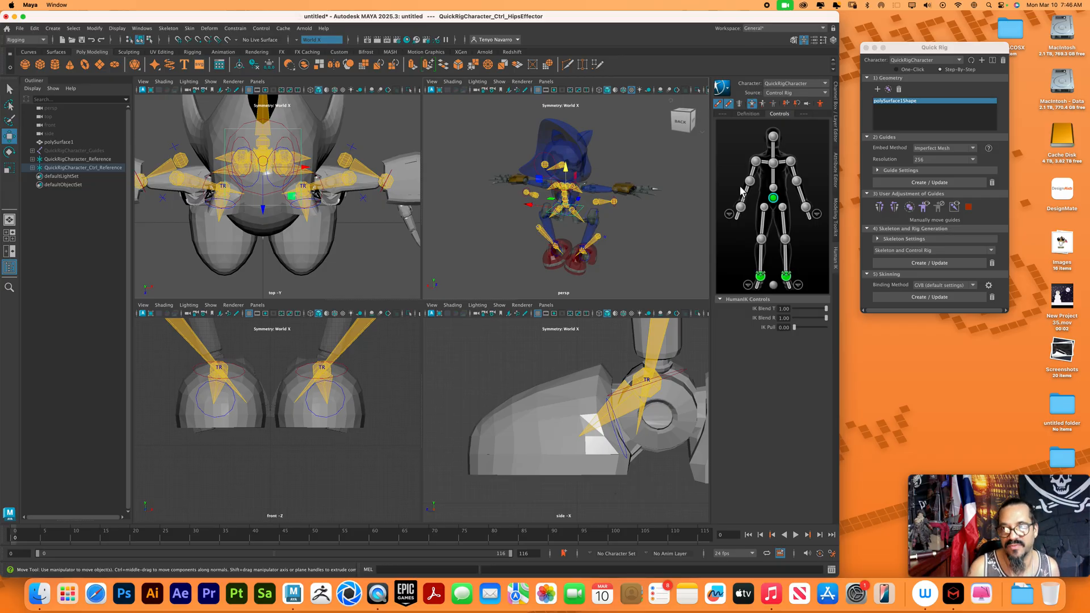
# Close Quick Rig and quit Maya without saving the scene
pyautogui.click(866, 47)
pyautogui.click(6, 16)
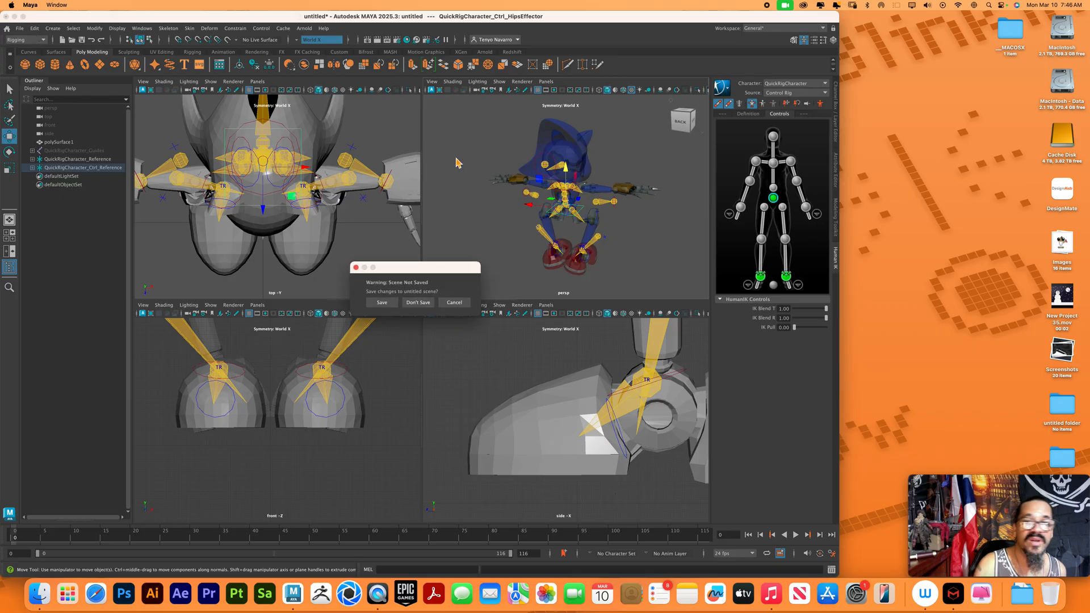
pyautogui.click(417, 302)
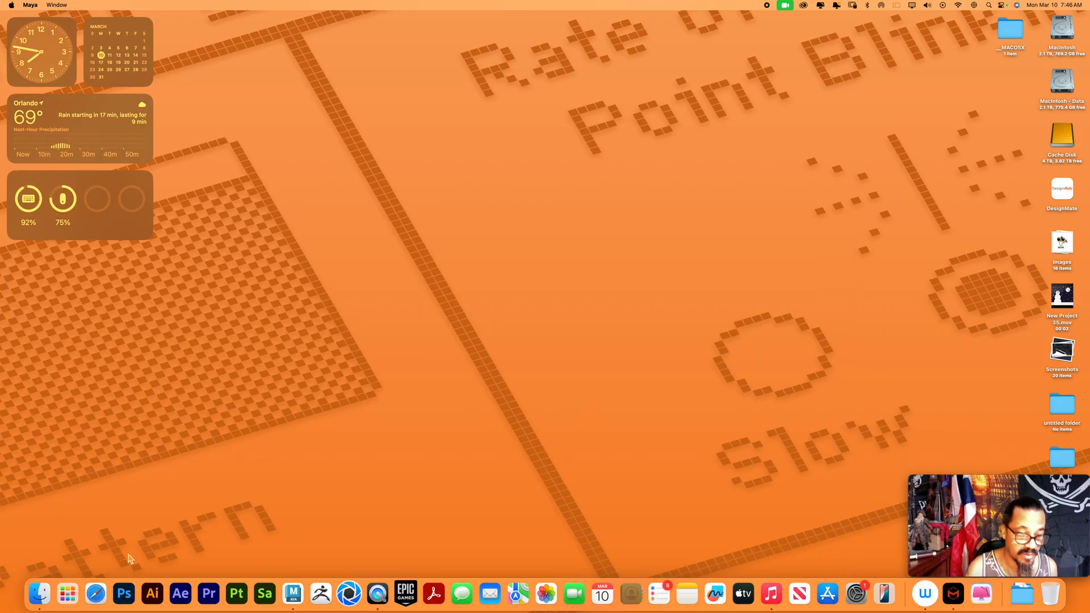
# Switch to Safari and open mixamo.com
pyautogui.click(101, 594)
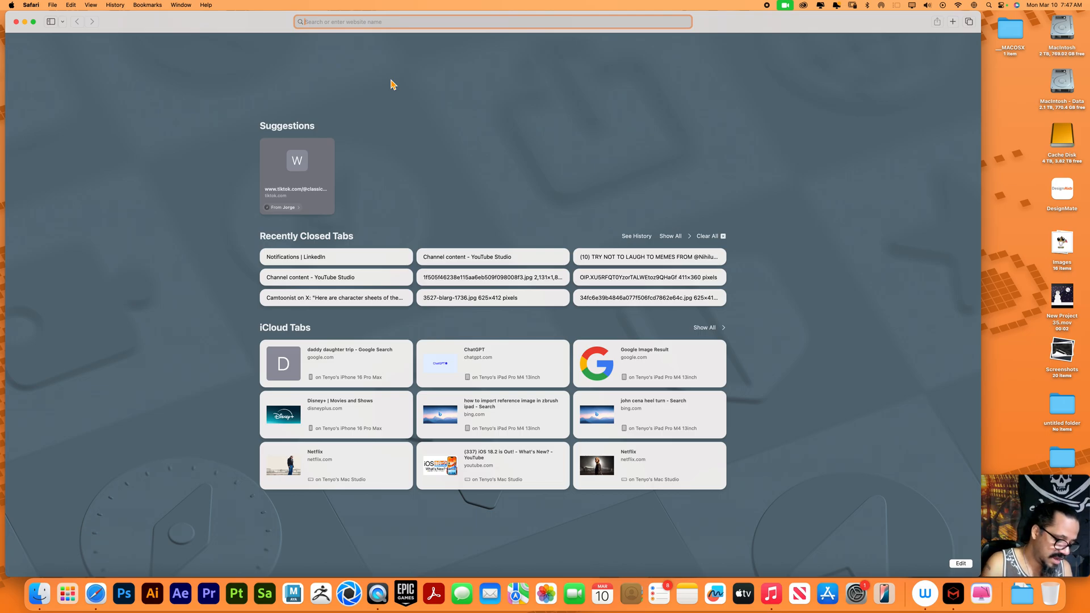
pyautogui.write('mixamo.com')
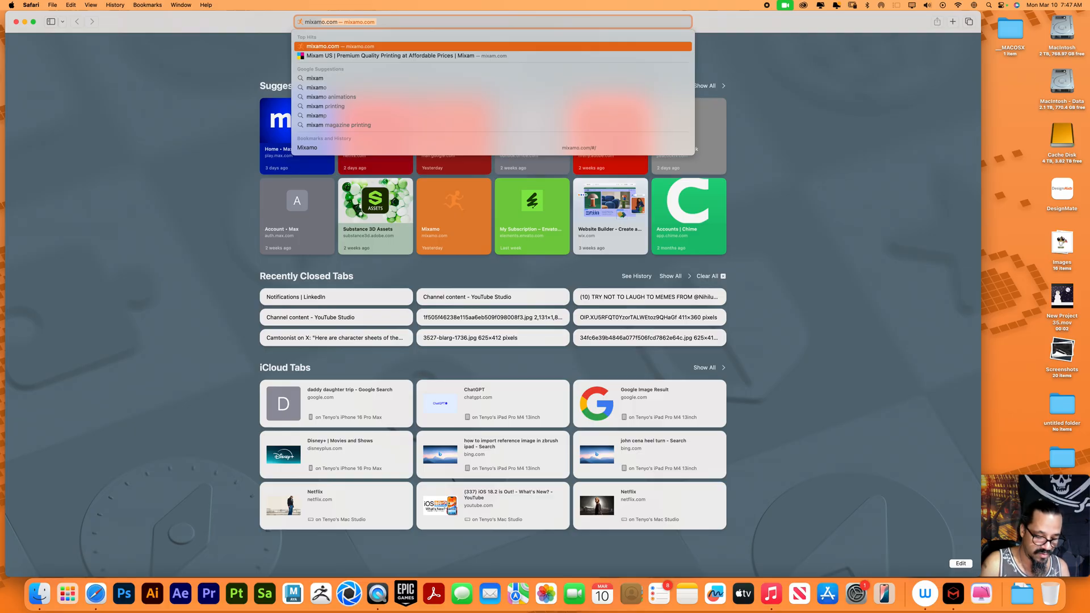
pyautogui.press('Return')
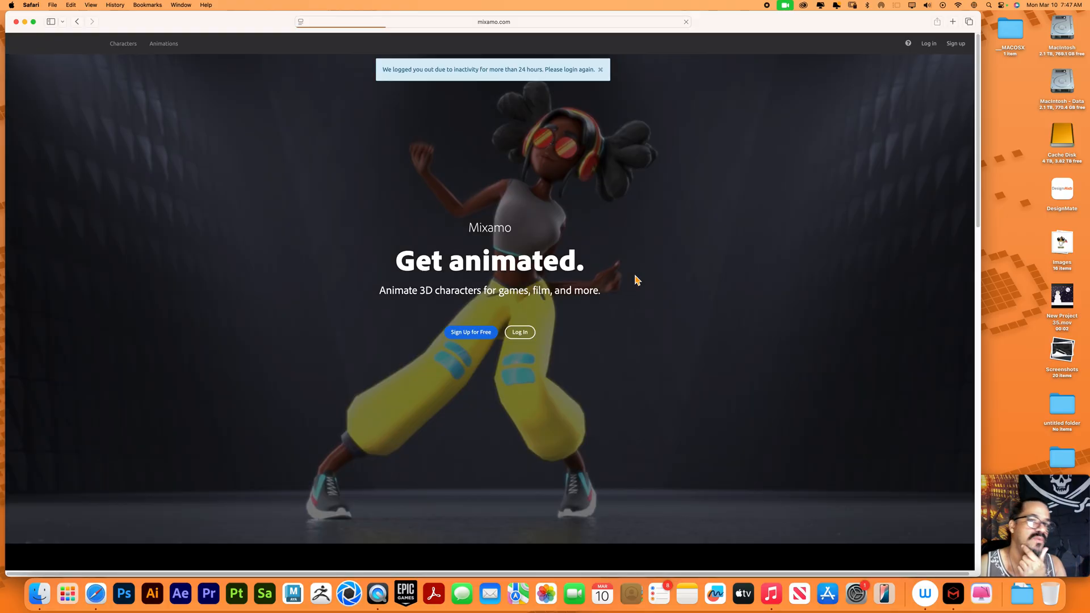
# Log in to Mixamo with the Adobe account's e-mail address
pyautogui.click(522, 336)
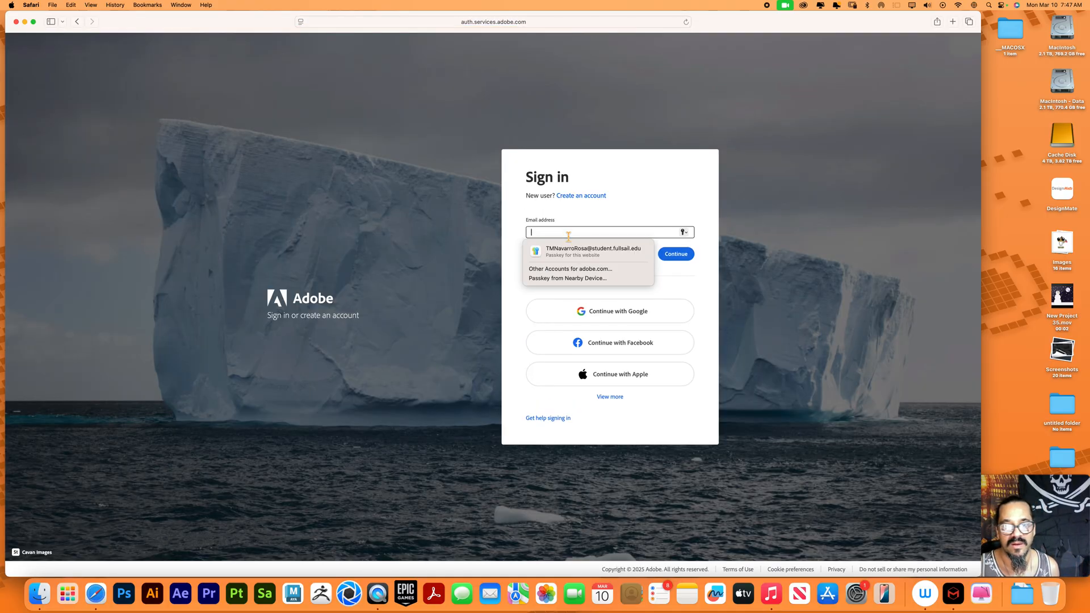
pyautogui.click(625, 253)
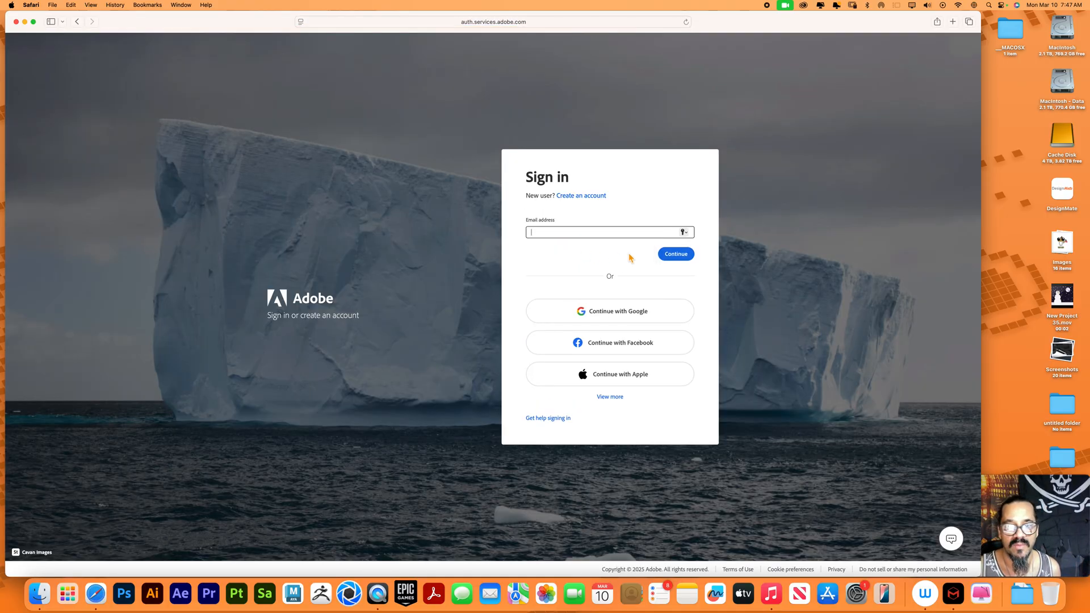
pyautogui.click(671, 255)
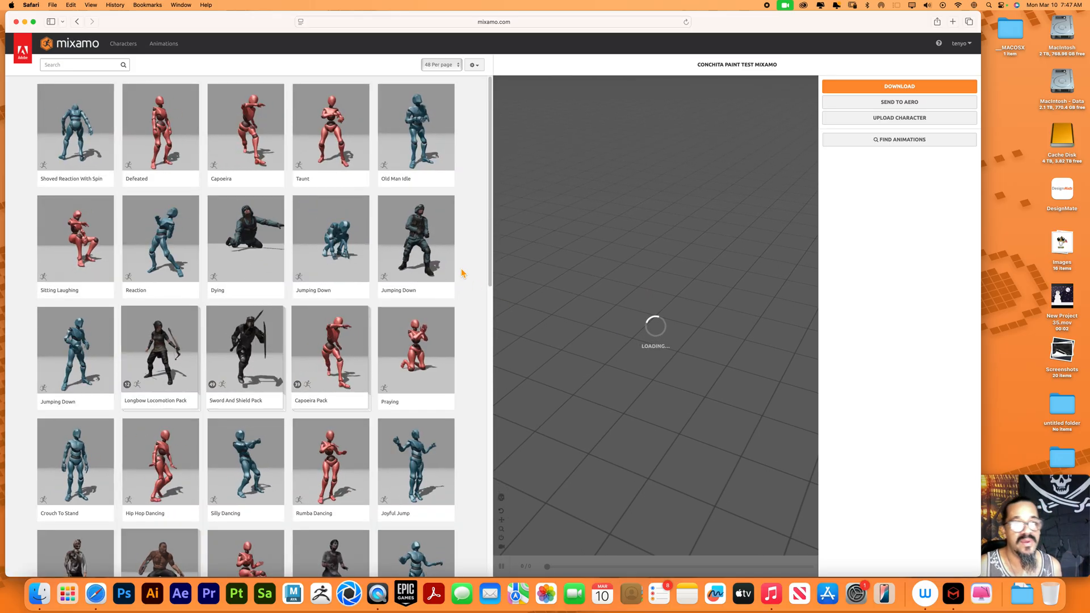
# Browse all three pages of Mixamo's character library and return to the first page
pyautogui.click(162, 46)
pyautogui.click(128, 50)
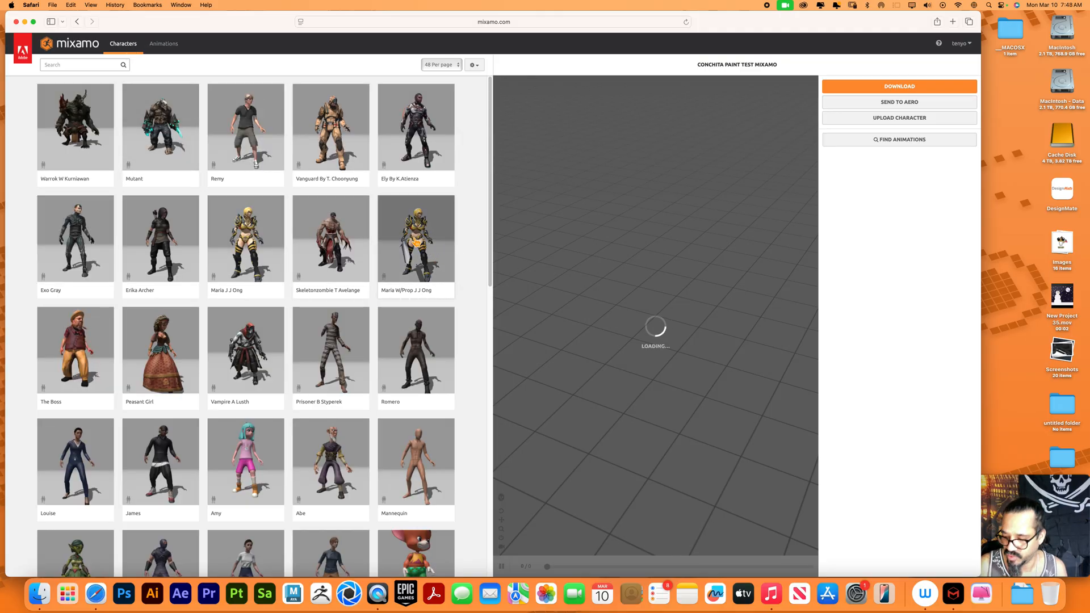
pyautogui.scroll(-7, 373, 250)
pyautogui.scroll(-8, 341, 259)
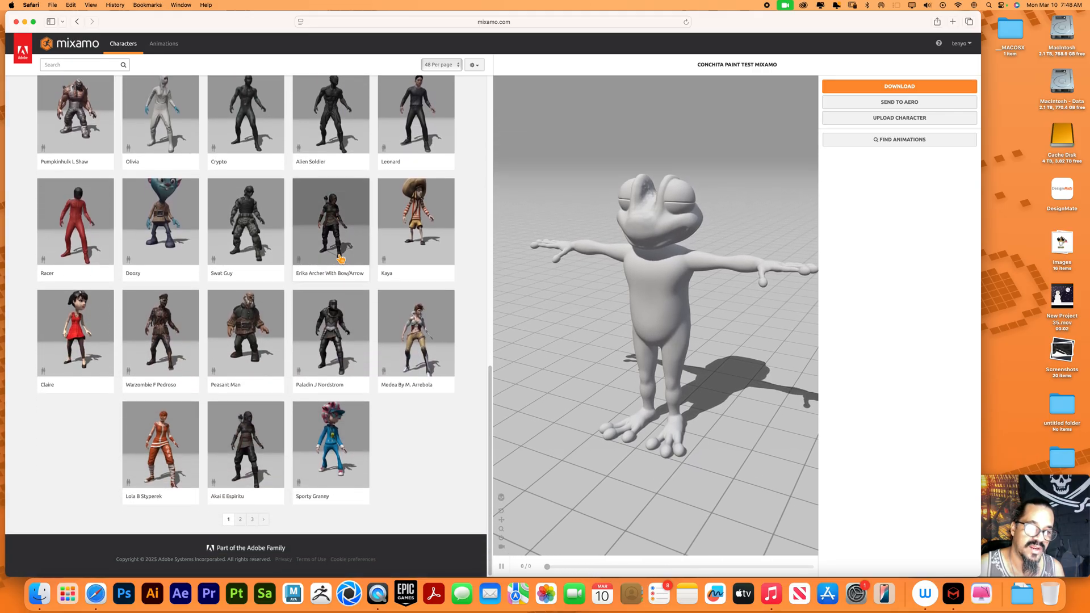
pyautogui.click(243, 520)
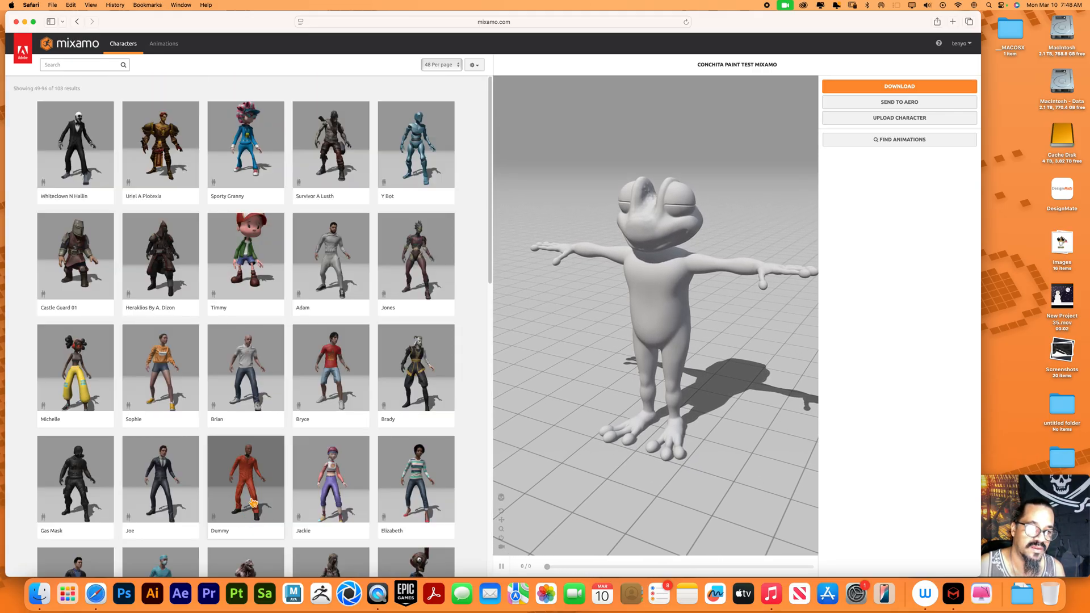
pyautogui.scroll(-8, 253, 502)
pyautogui.scroll(-5, 254, 502)
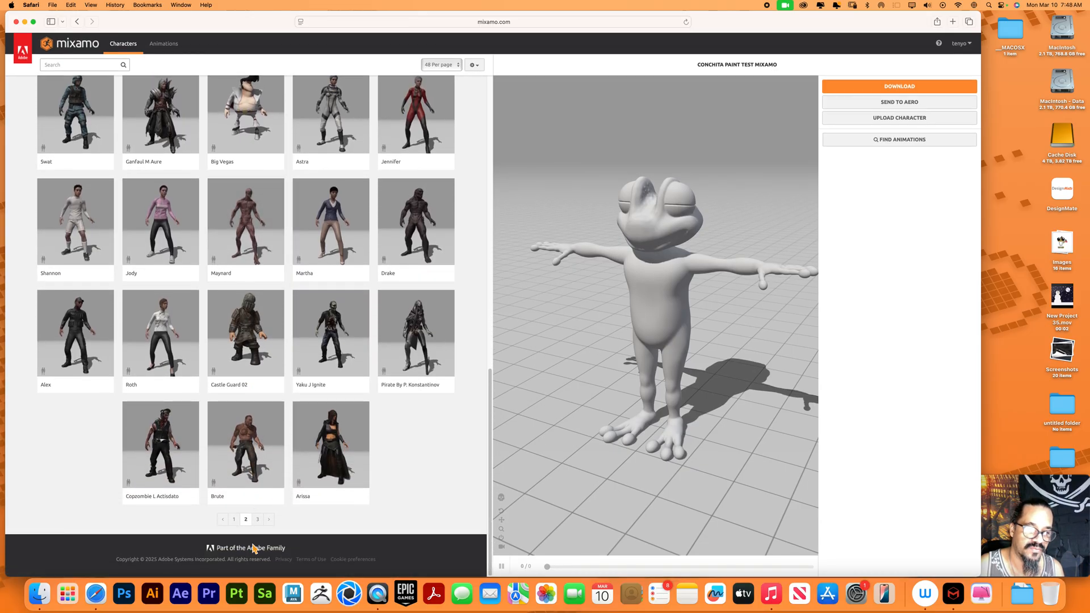
pyautogui.click(258, 520)
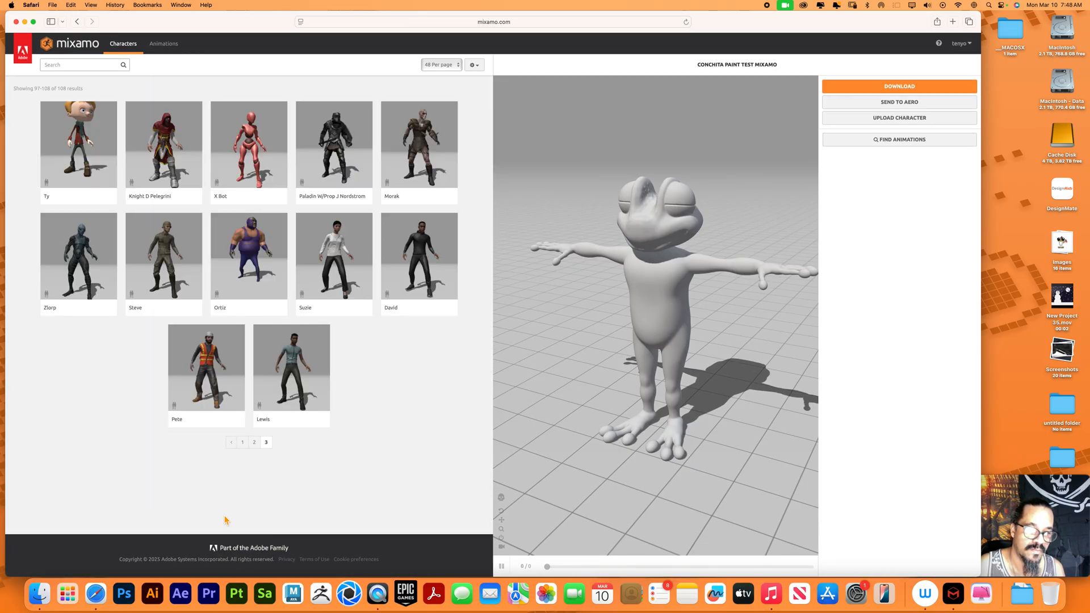
pyautogui.click(243, 443)
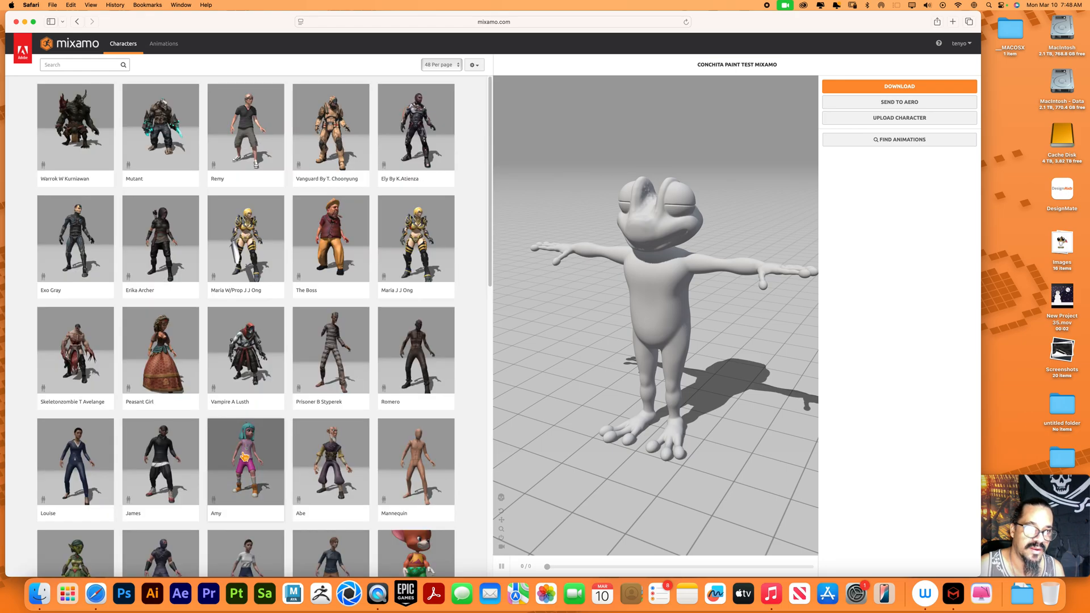
# Look through the first page of characters and try to pick Vanguard By T. Choonyung, dismissing the character replacement
pyautogui.scroll(-8, 244, 456)
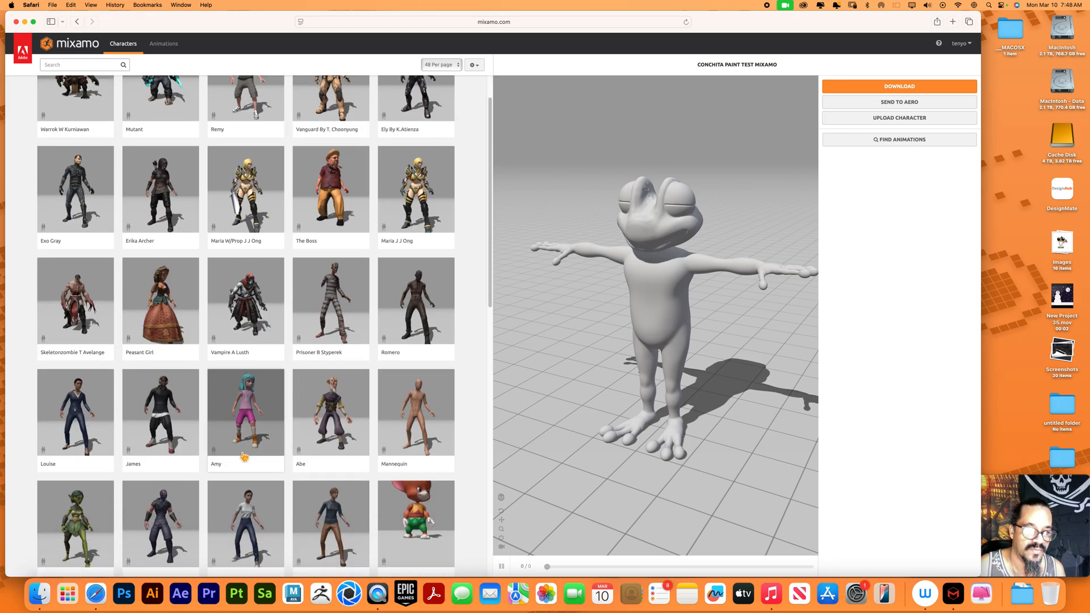
pyautogui.scroll(-5, 244, 456)
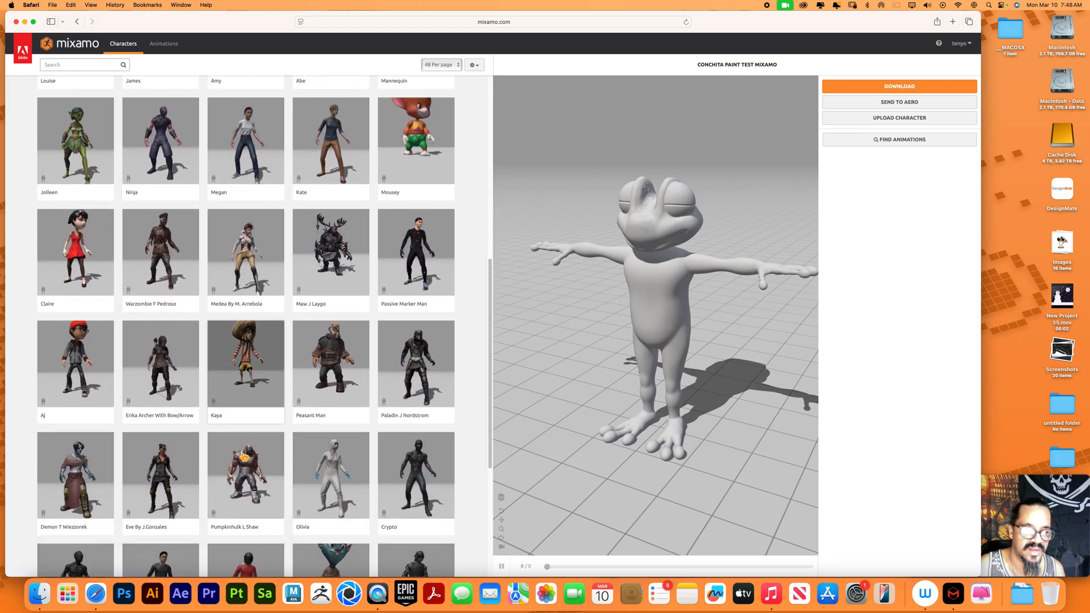
pyautogui.scroll(-3, 244, 456)
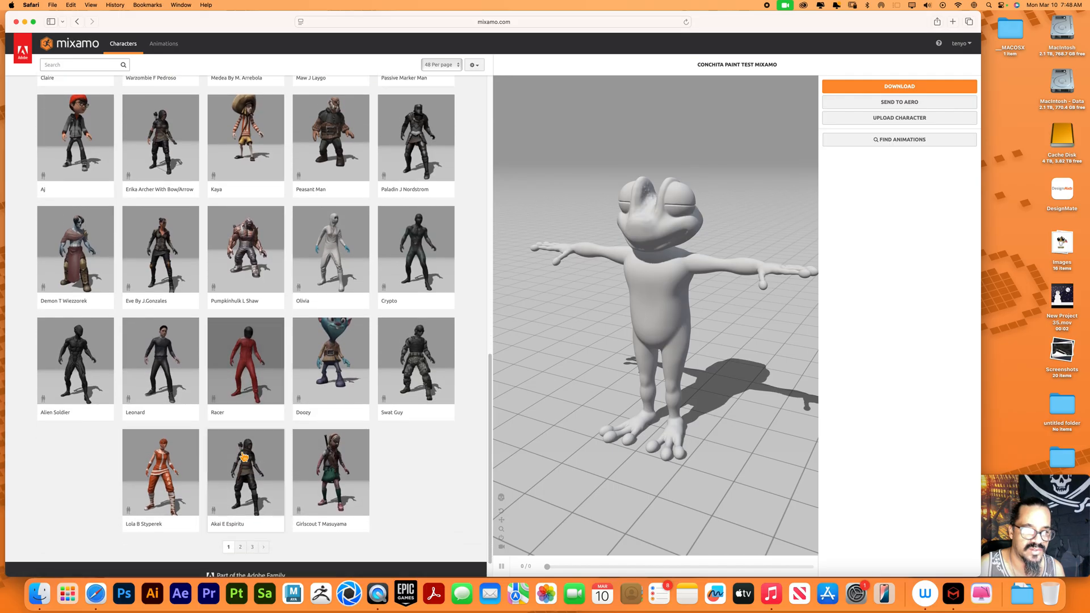
pyautogui.scroll(5, 244, 456)
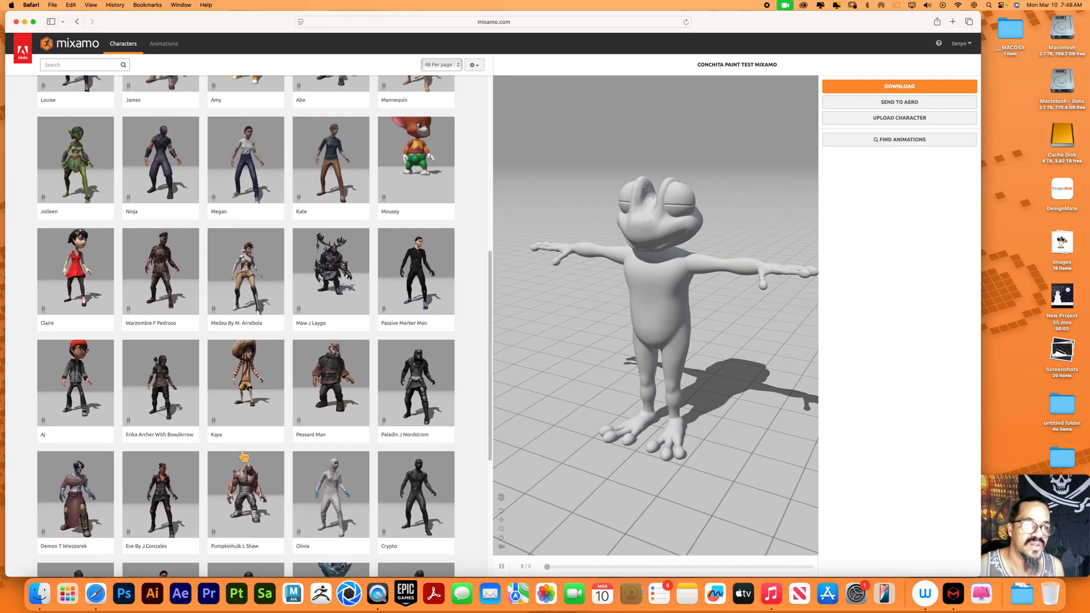
pyautogui.scroll(5, 348, 283)
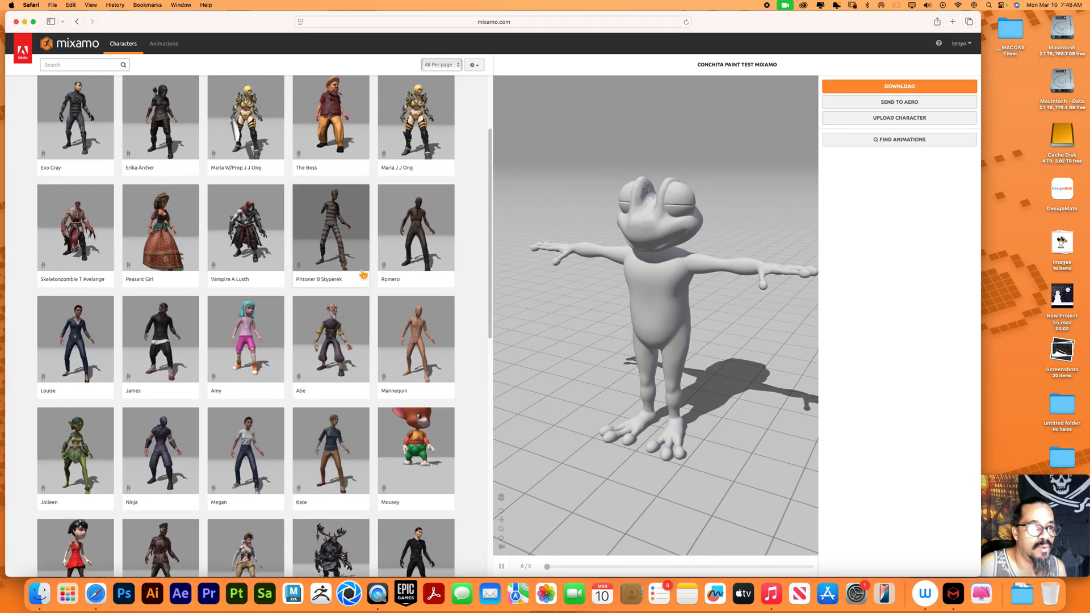
pyautogui.scroll(3, 363, 275)
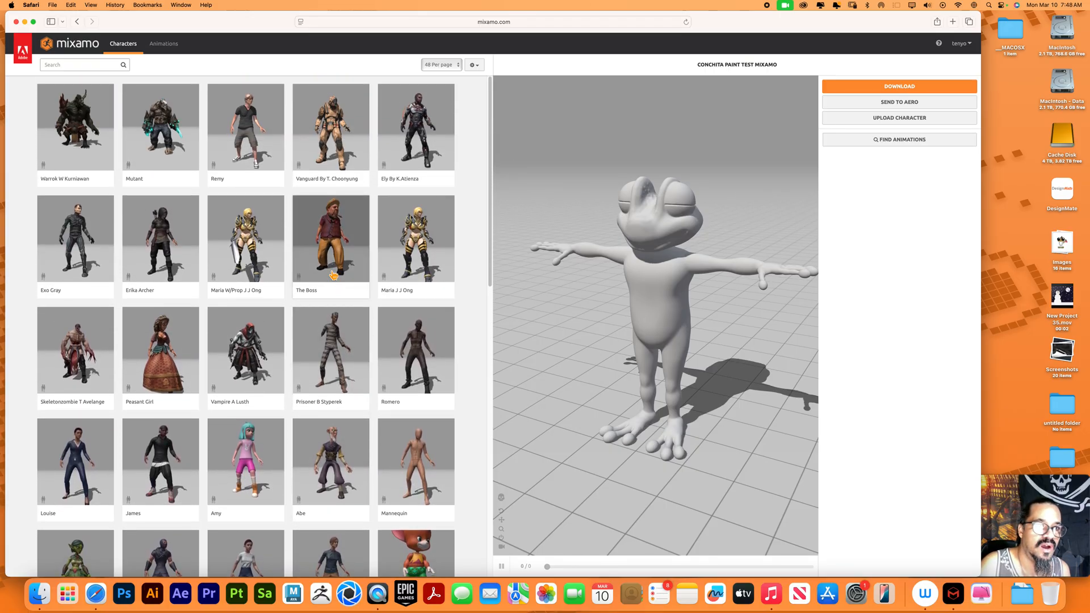
pyautogui.click(341, 150)
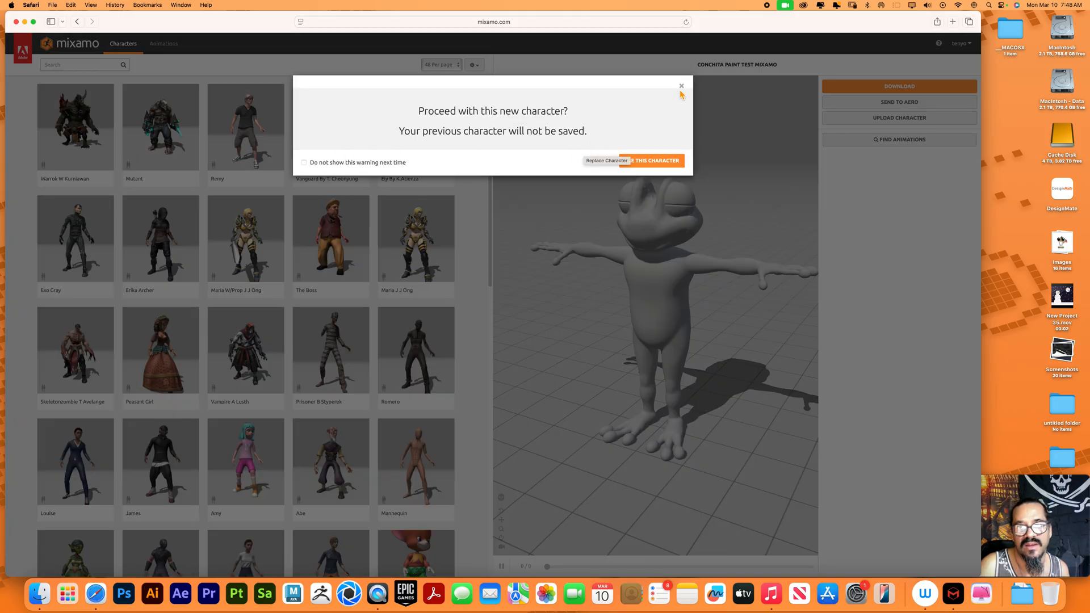
pyautogui.click(682, 86)
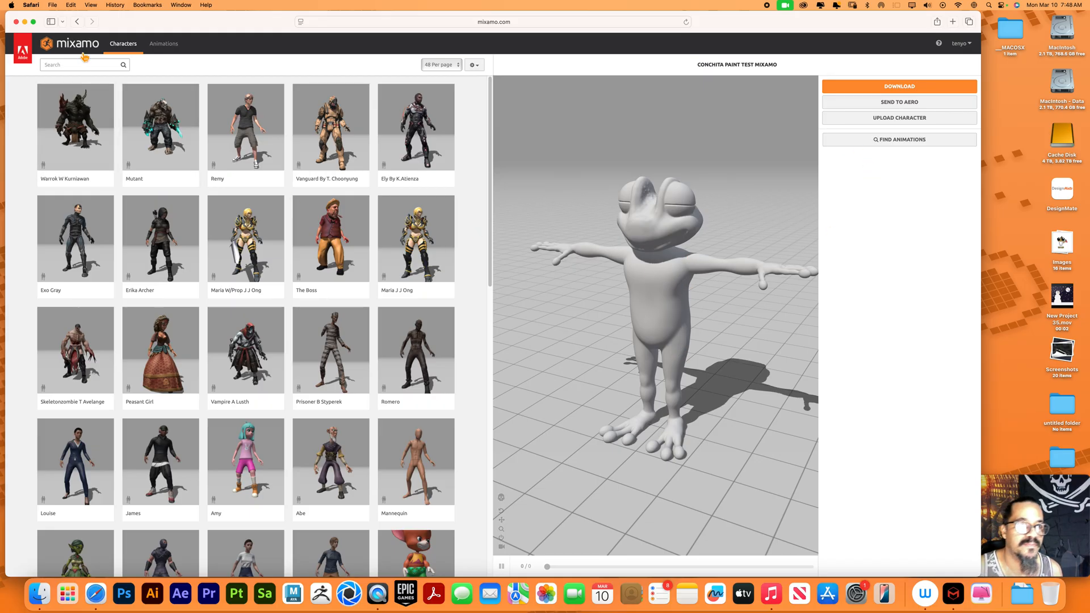
# Apply the Capoeira animation from the animation library to the loaded frog character and examine it from several angles
pyautogui.click(164, 44)
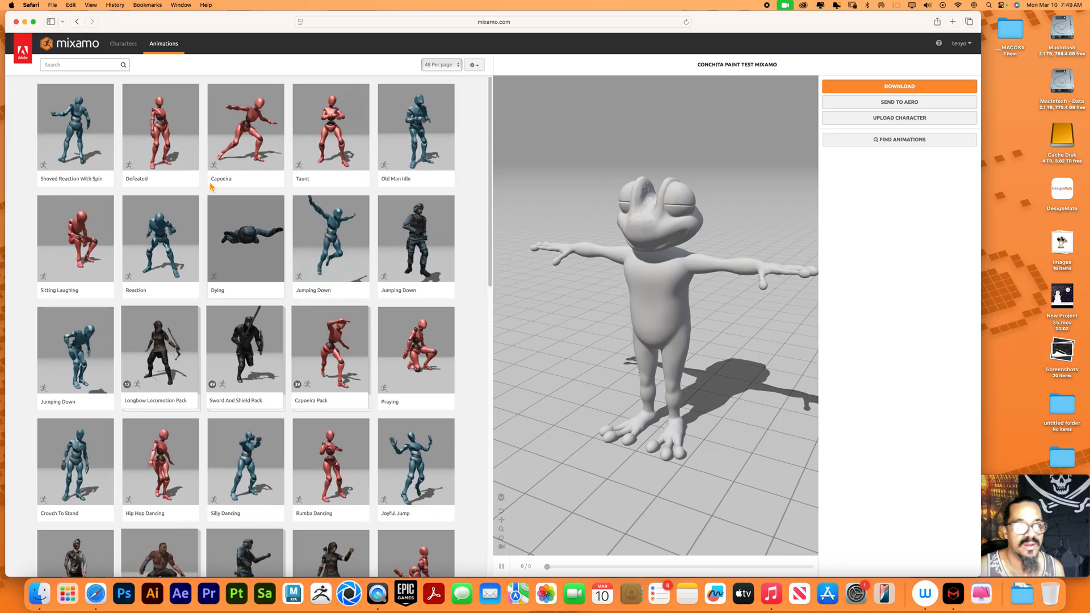
pyautogui.click(255, 140)
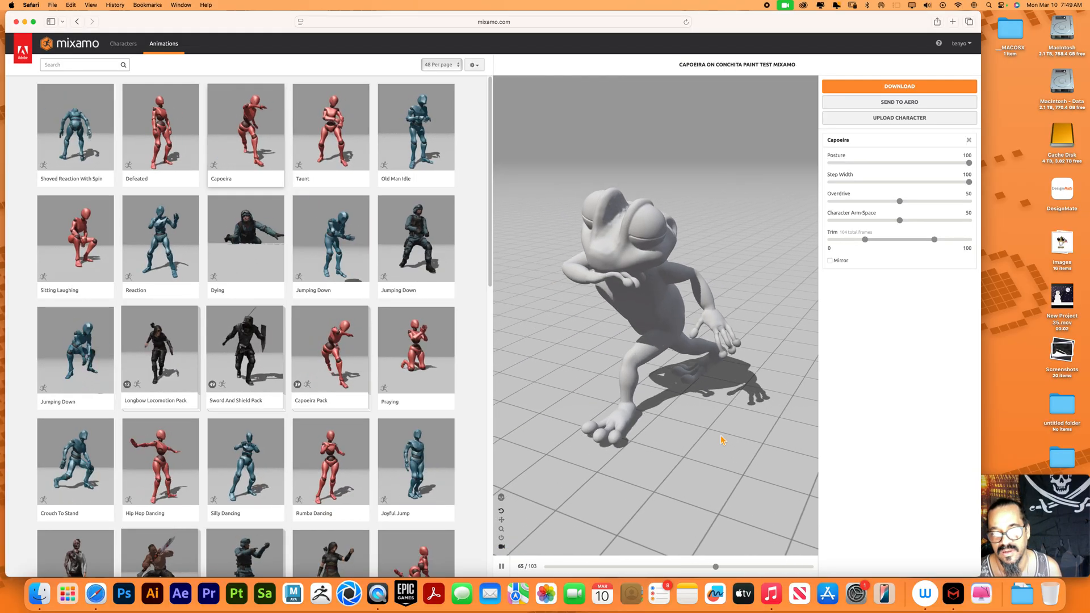
pyautogui.click(621, 442)
pyautogui.moveTo(622, 443); pyautogui.dragTo(653, 477)
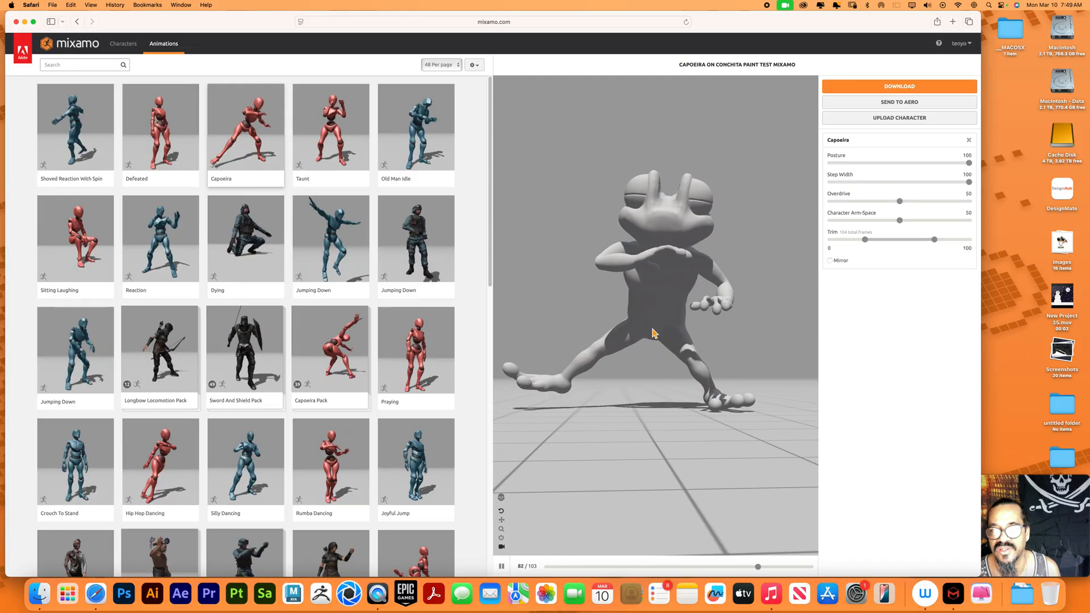
pyautogui.moveTo(680, 403); pyautogui.dragTo(568, 341)
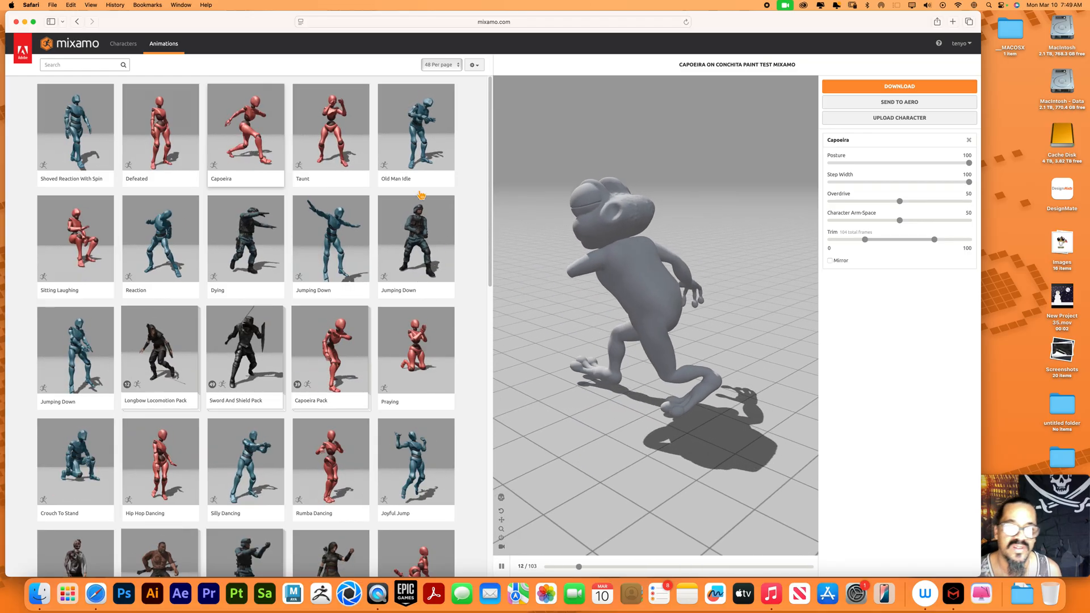
# Preview the Jumping Down and Praying animations on the frog character
pyautogui.click(358, 263)
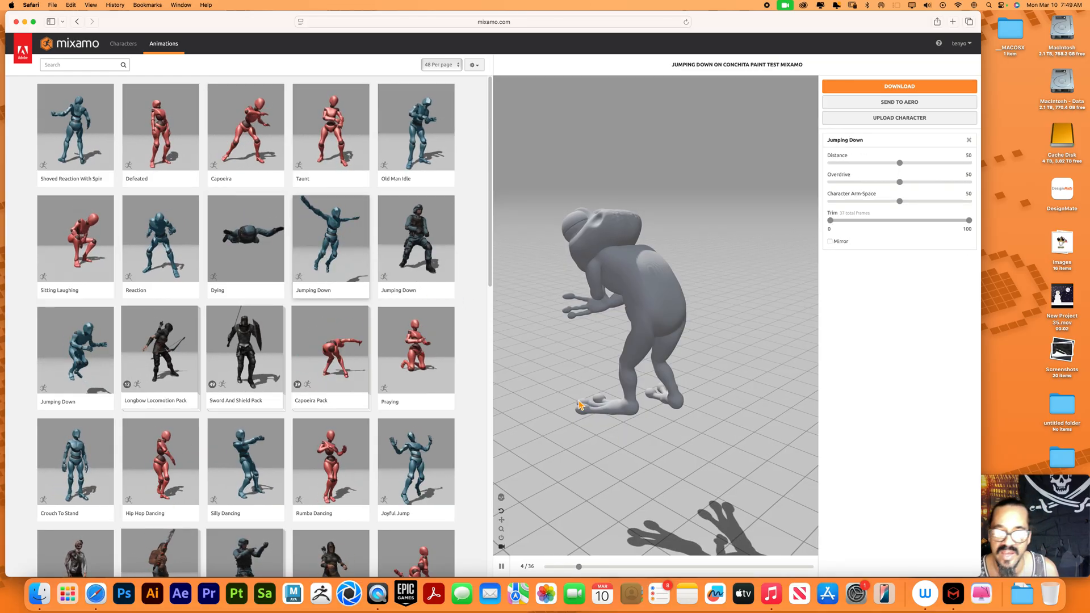
pyautogui.moveTo(668, 401); pyautogui.dragTo(704, 368)
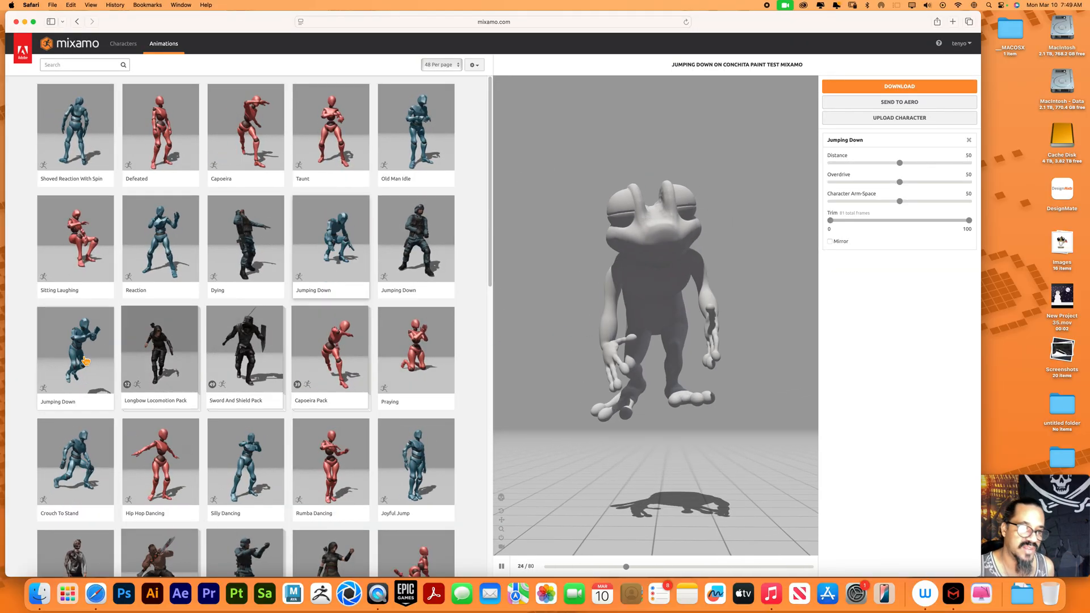
pyautogui.click(439, 362)
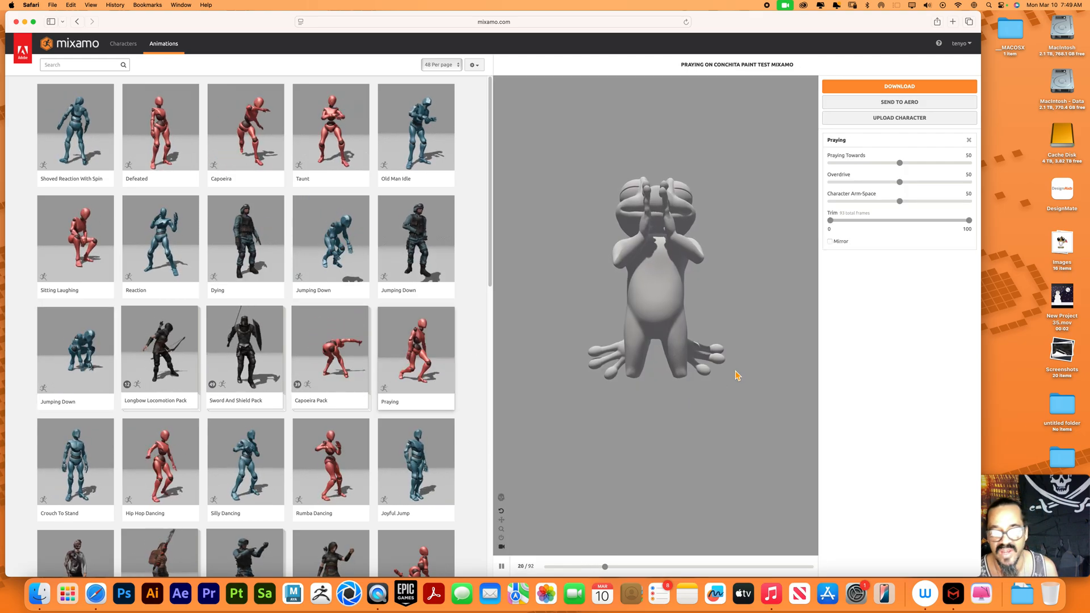
# Preview the Hip Hop Dancing and Joyful Jump animations on the frog character
pyautogui.moveTo(673, 396); pyautogui.dragTo(625, 353)
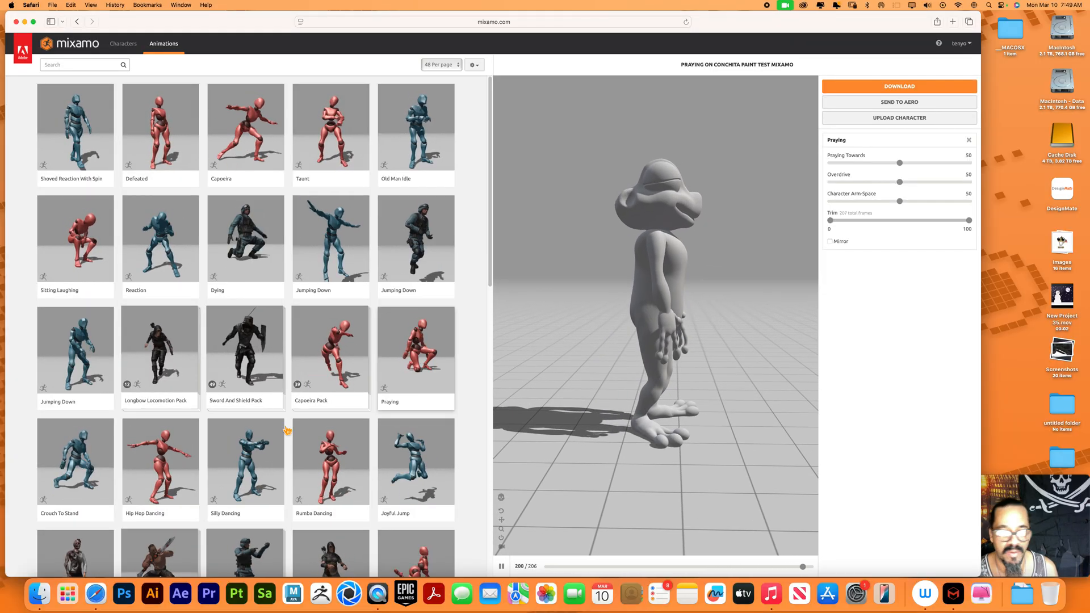
pyautogui.click(161, 466)
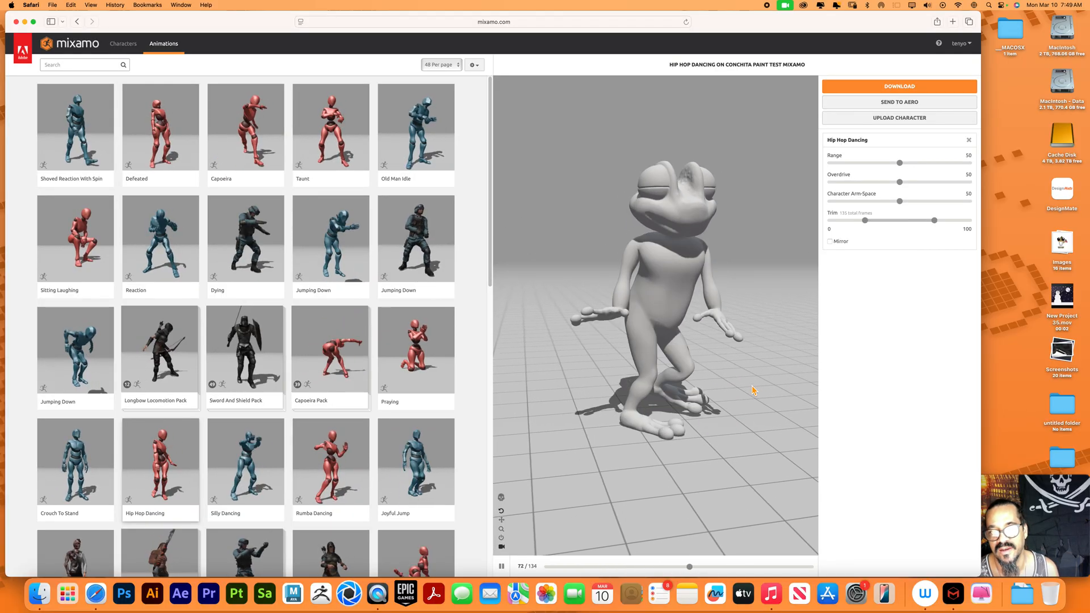
pyautogui.click(416, 463)
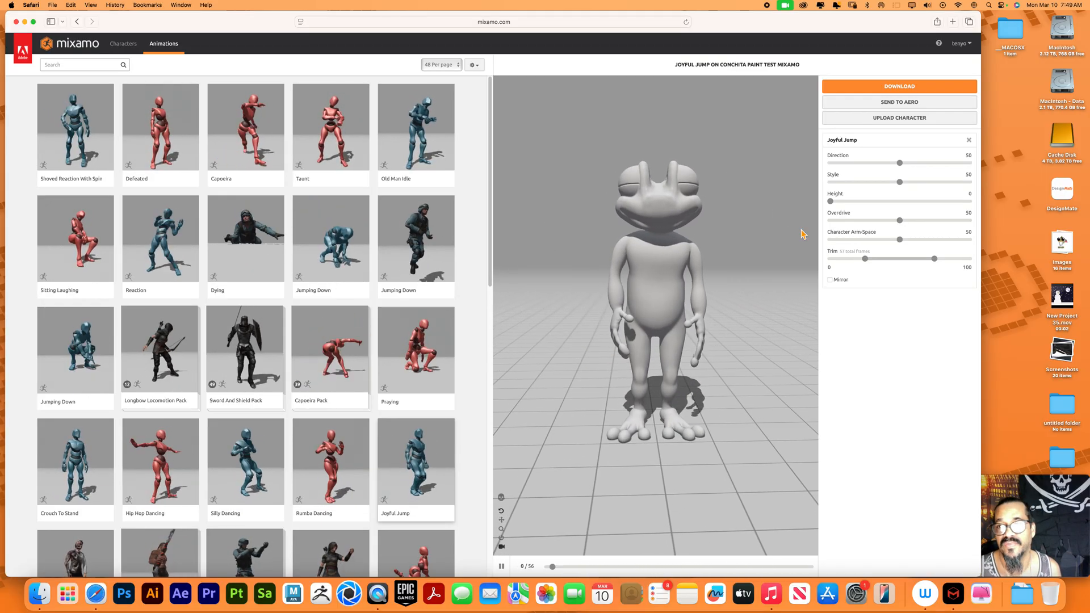
# Upload metal sonic 2.fbx as a new character and accept its front-facing orientation in the Auto-Rigger
pyautogui.click(902, 119)
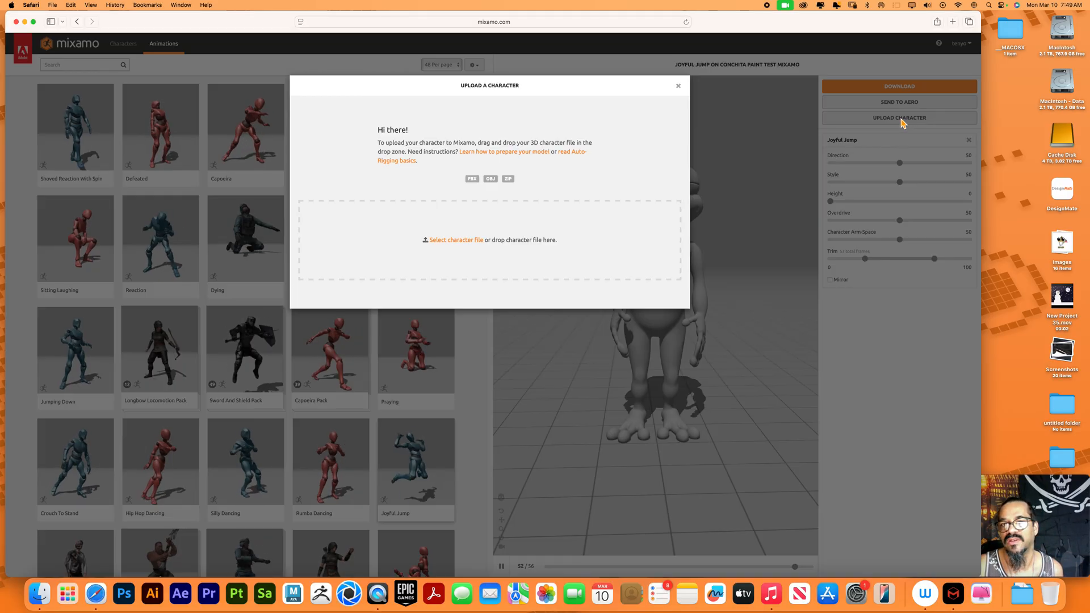
pyautogui.click(472, 243)
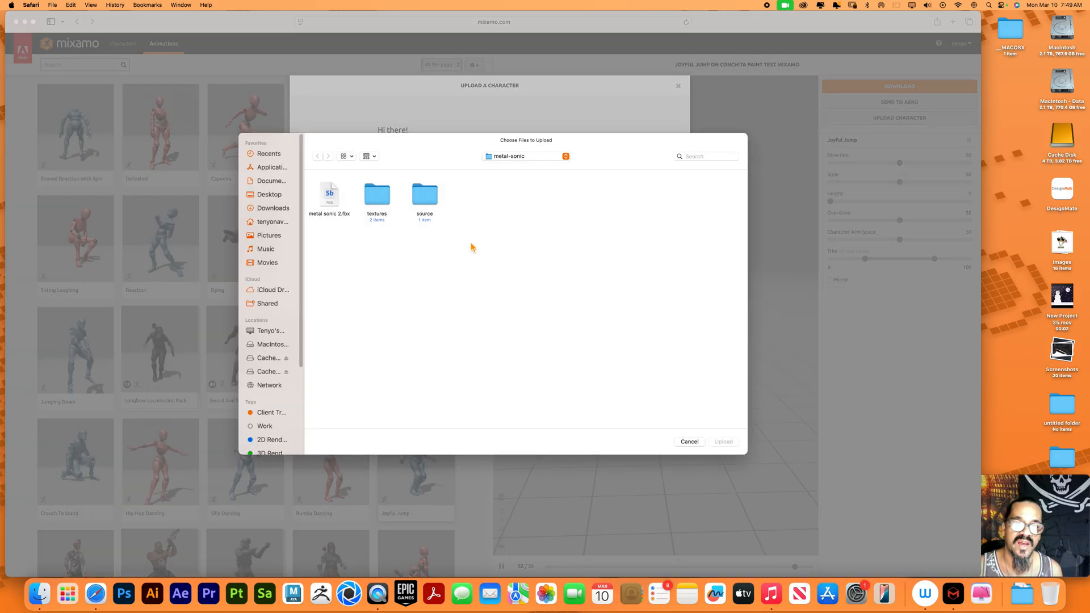
pyautogui.click(332, 201)
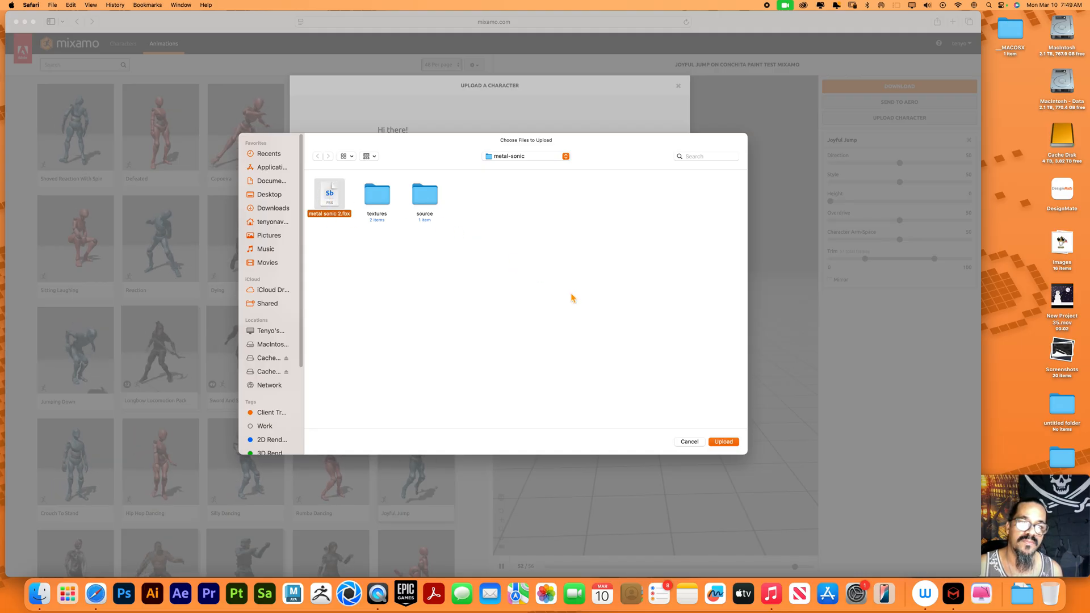
pyautogui.click(727, 442)
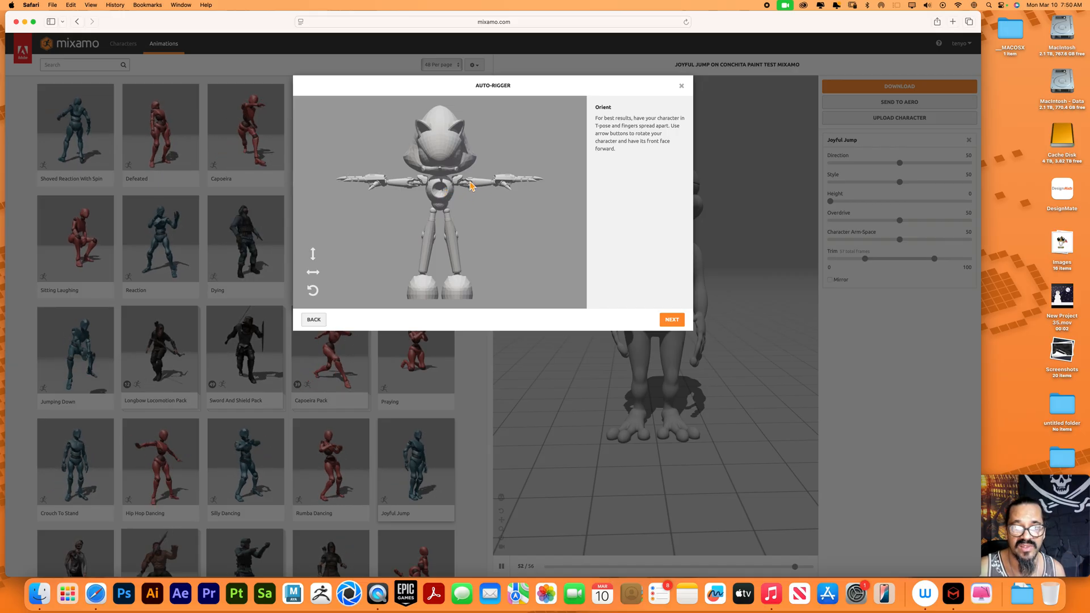
pyautogui.click(672, 319)
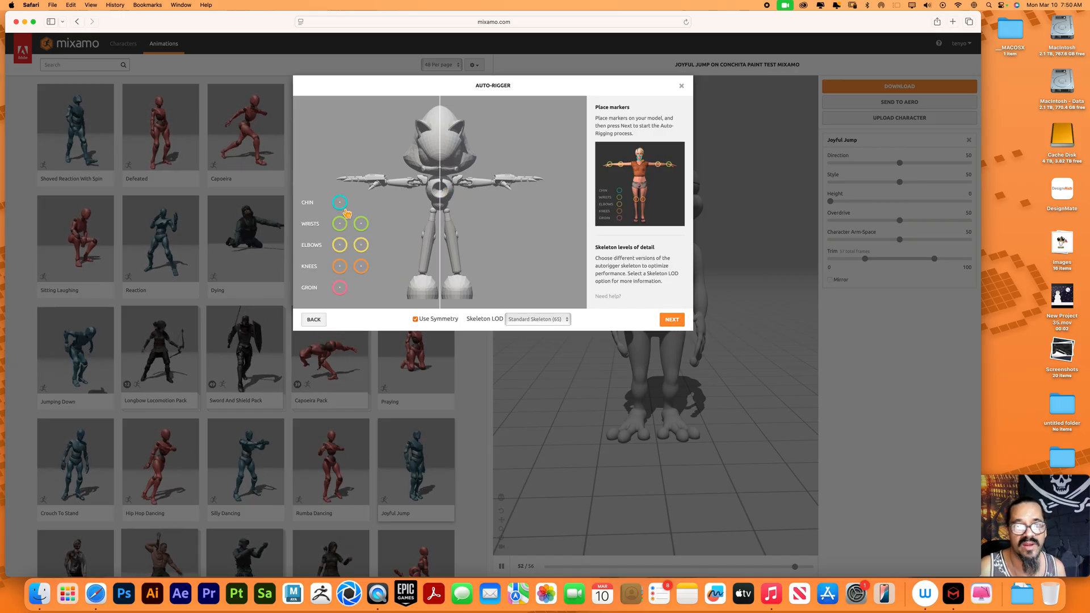
# Place the chin, wrist, elbow, knee and groin markers on the Metal Sonic model with symmetry on
pyautogui.moveTo(339, 202)
pyautogui.mouseDown()
pyautogui.moveTo(423, 196)
pyautogui.moveTo(445, 180)
pyautogui.mouseUp()
pyautogui.moveTo(361, 223); pyautogui.dragTo(495, 187)
pyautogui.moveTo(361, 245); pyautogui.dragTo(474, 190)
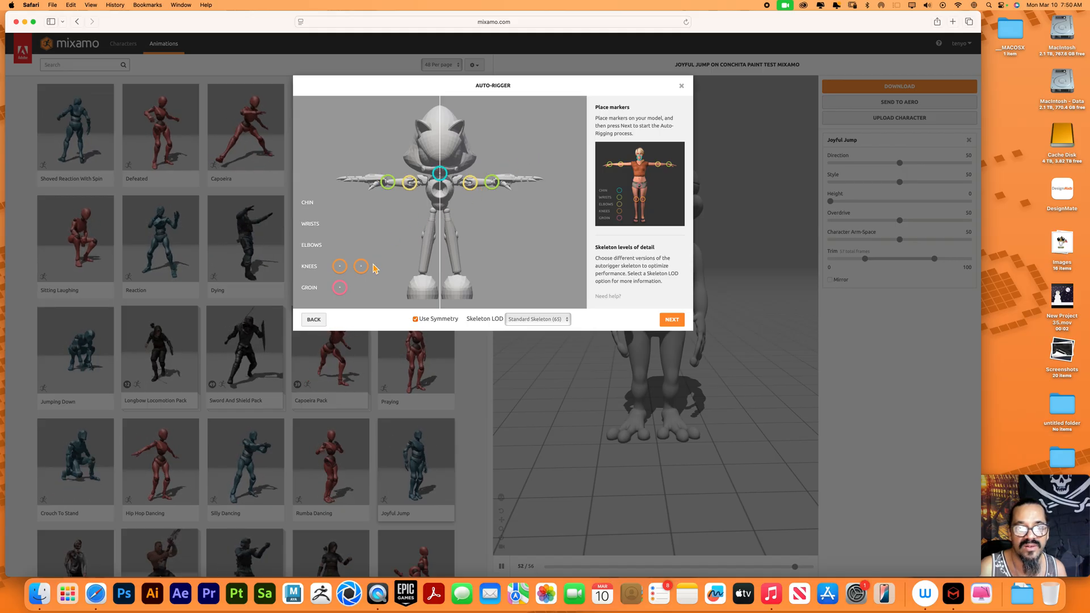
pyautogui.moveTo(364, 270); pyautogui.dragTo(455, 240)
pyautogui.moveTo(339, 288)
pyautogui.mouseDown()
pyautogui.moveTo(442, 226)
pyautogui.moveTo(445, 212)
pyautogui.mouseUp()
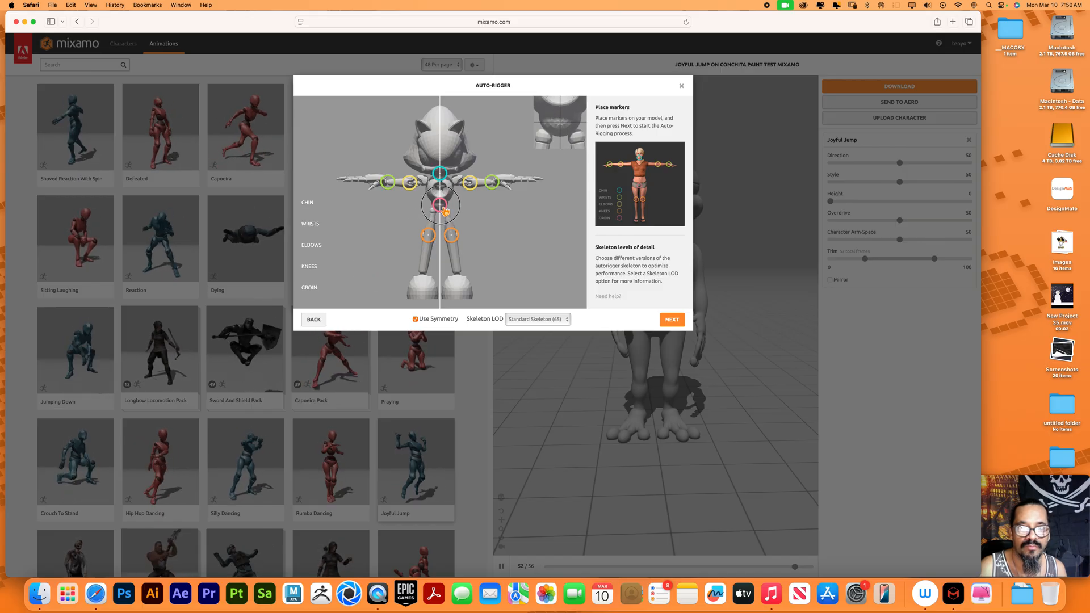
pyautogui.moveTo(445, 211); pyautogui.dragTo(445, 211)
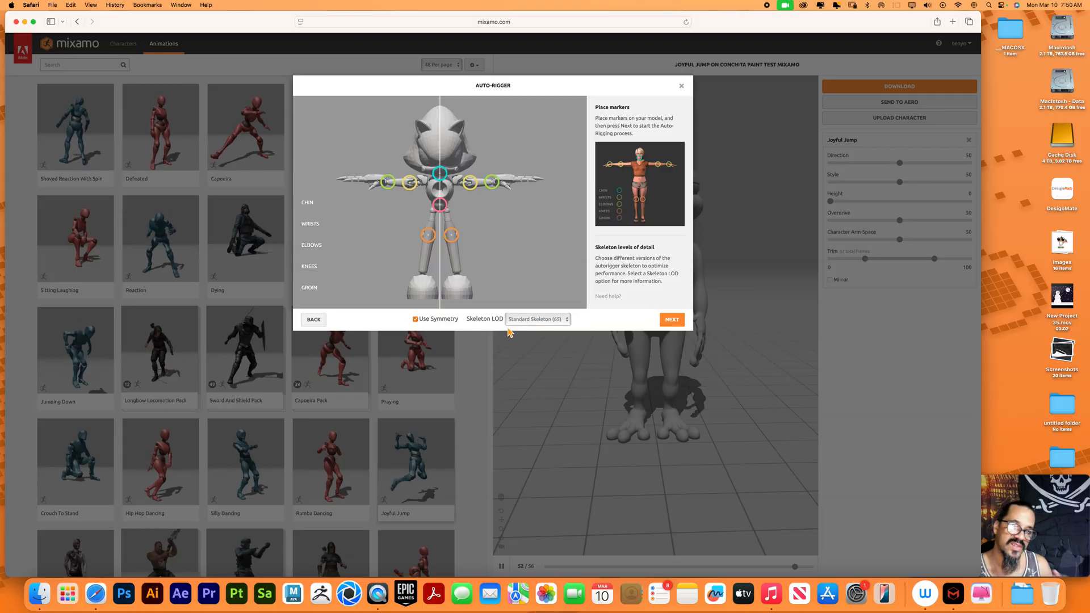
# Compare the 3 Chain Fingers (49), 2 Chain Fingers (41) and No Fingers (25) skeleton levels of detail
pyautogui.click(569, 322)
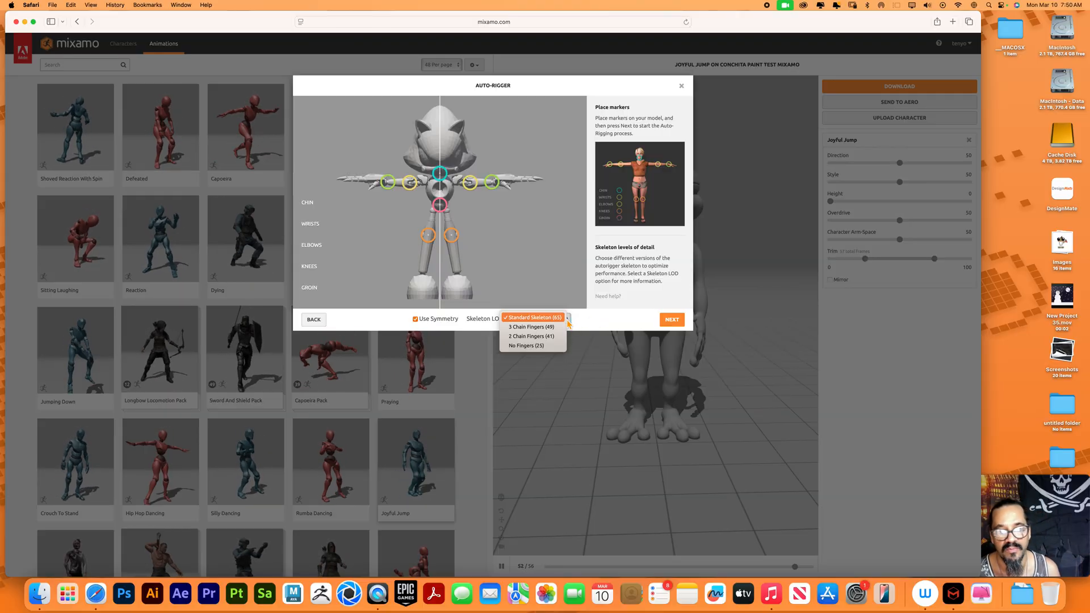
pyautogui.click(549, 328)
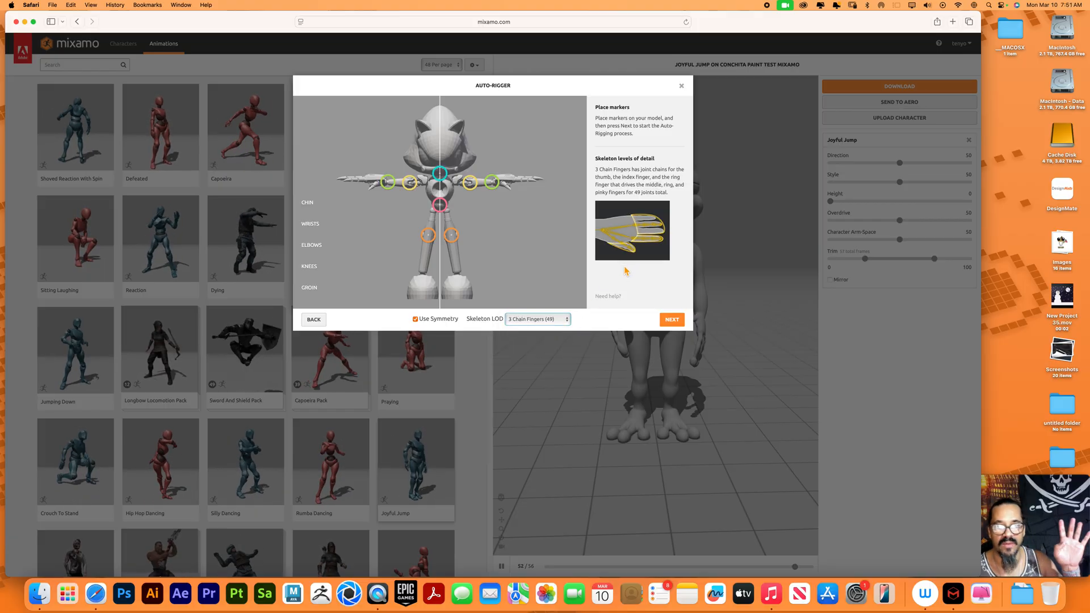
pyautogui.click(568, 314)
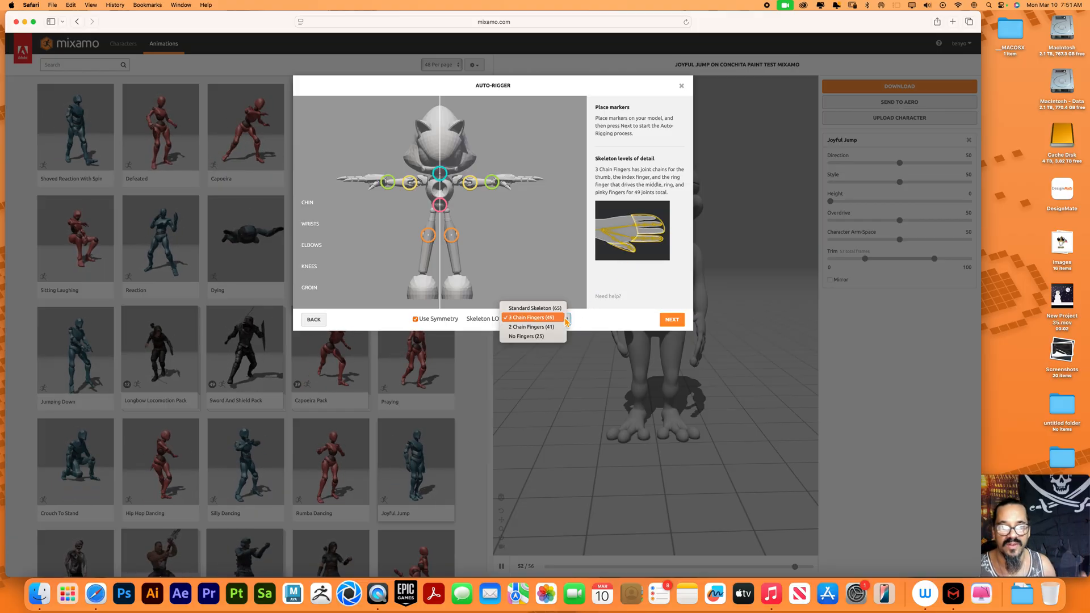
pyautogui.click(534, 329)
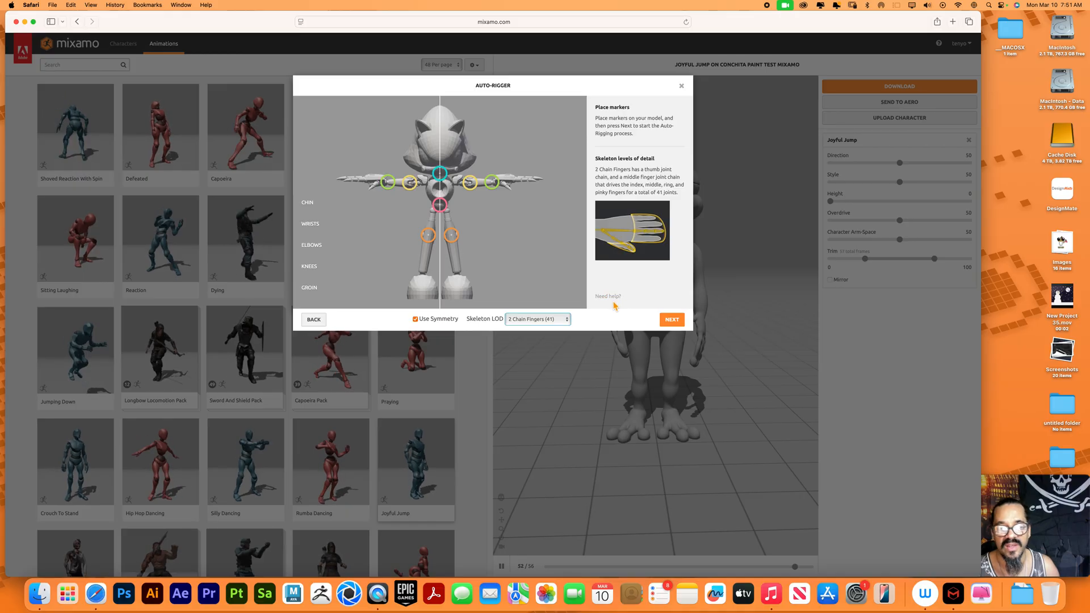
pyautogui.click(565, 320)
pyautogui.click(539, 309)
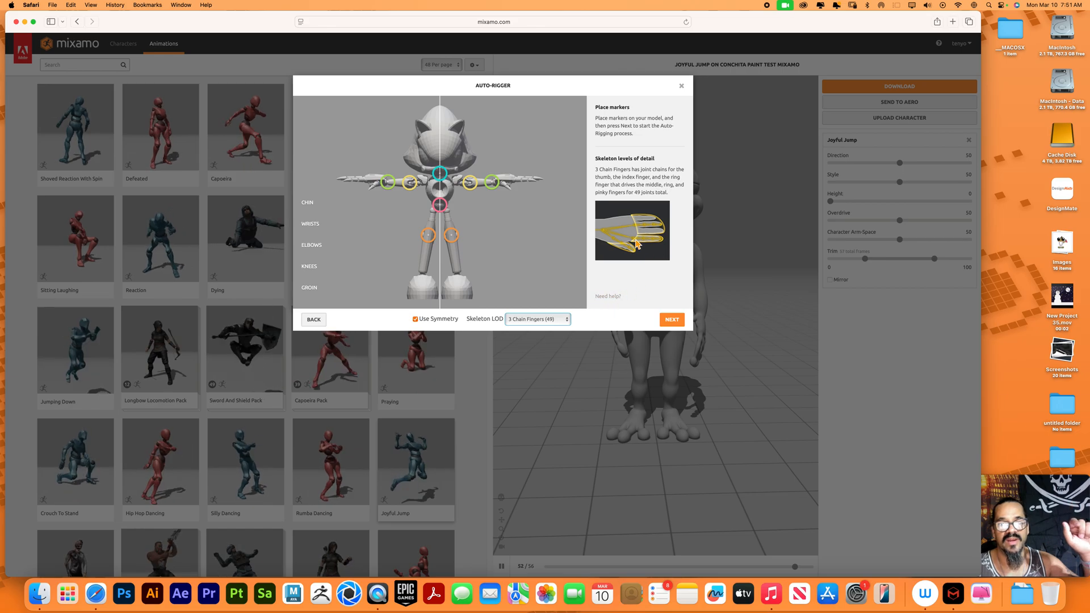
pyautogui.click(547, 320)
pyautogui.click(550, 328)
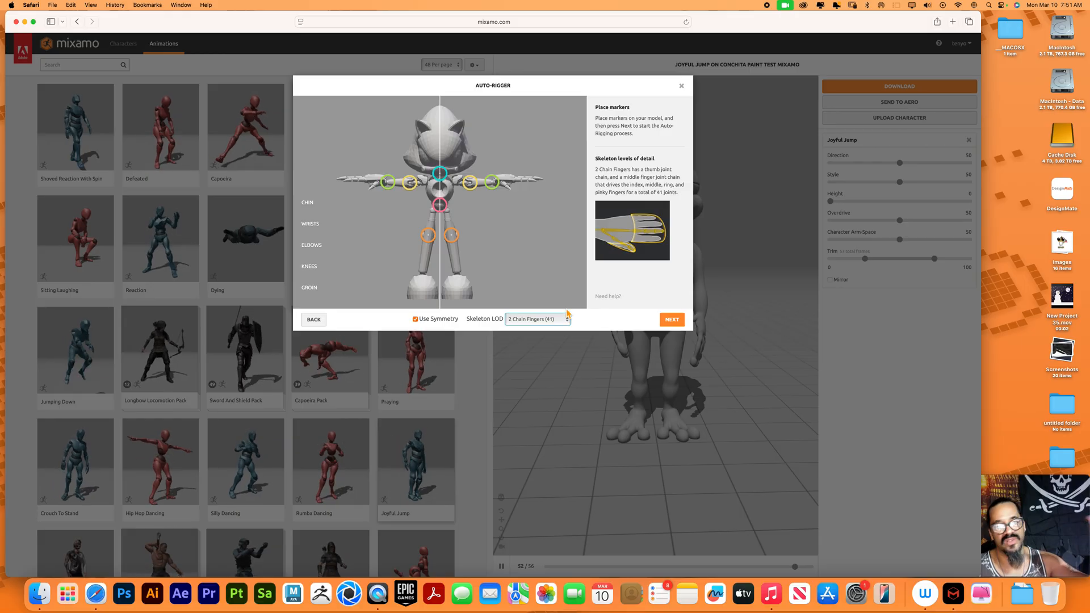
pyautogui.click(566, 318)
pyautogui.click(554, 328)
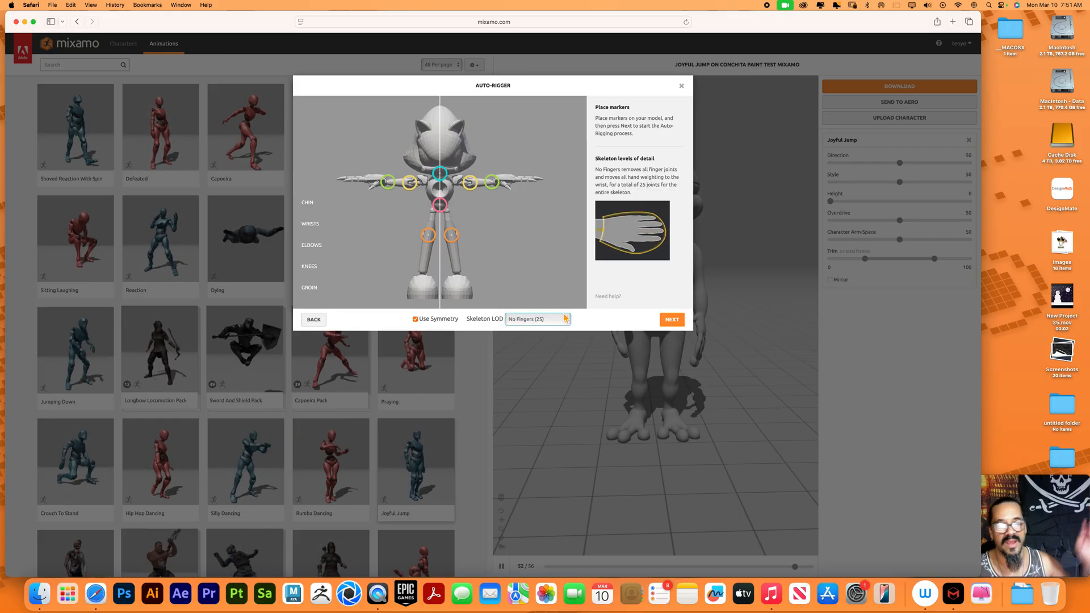
# Set the skeleton level of detail to Standard Skeleton (65) and run the auto-rigging
pyautogui.click(566, 319)
pyautogui.click(557, 291)
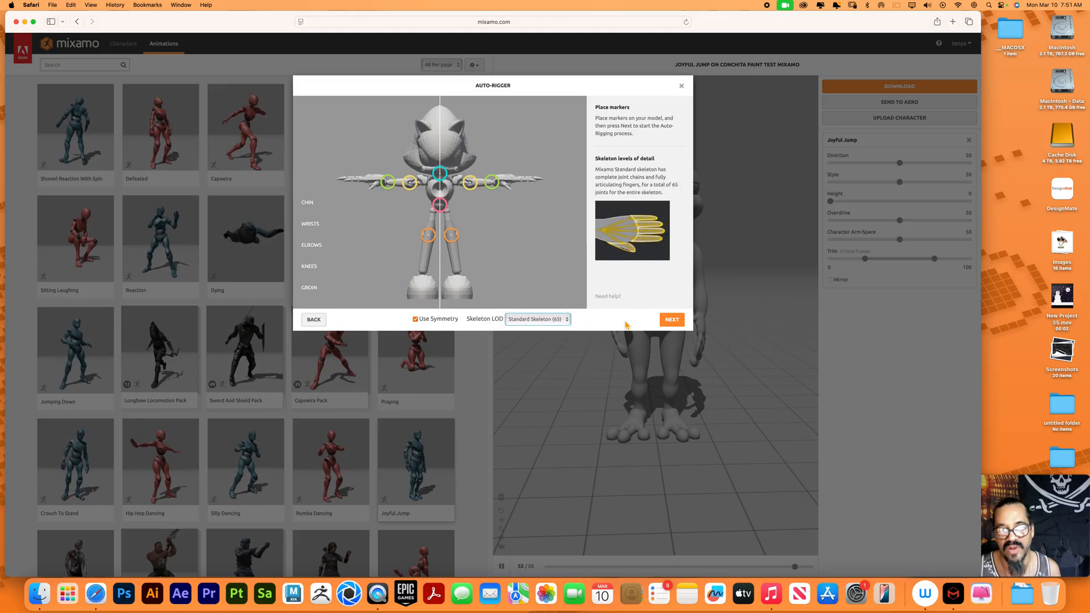
pyautogui.click(671, 320)
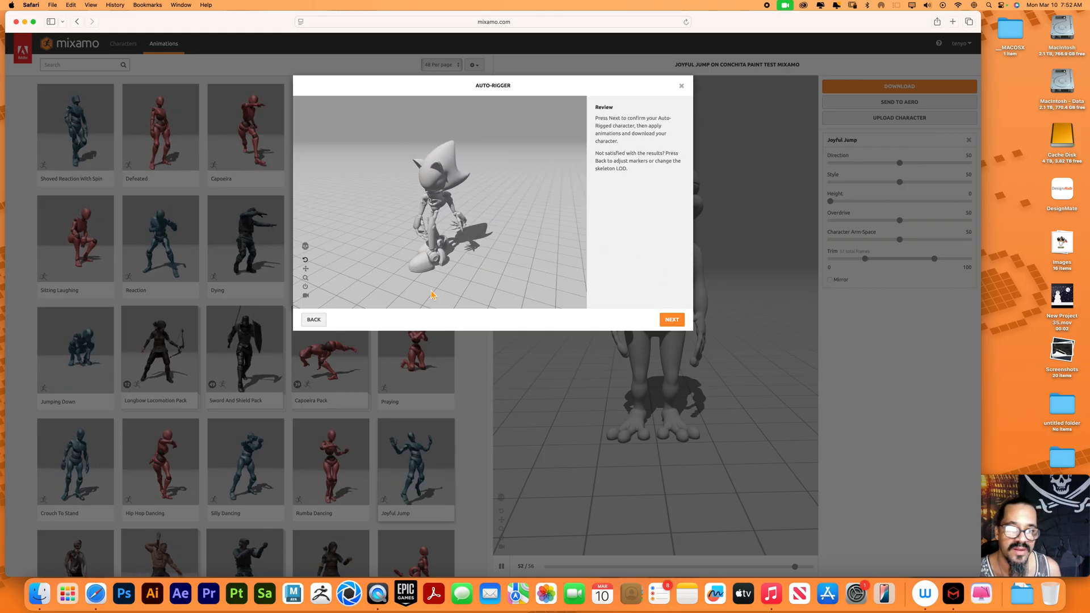
# Review the auto-rigged Metal Sonic from several angles and accept it as the replacement for the current character
pyautogui.moveTo(507, 259); pyautogui.dragTo(466, 250)
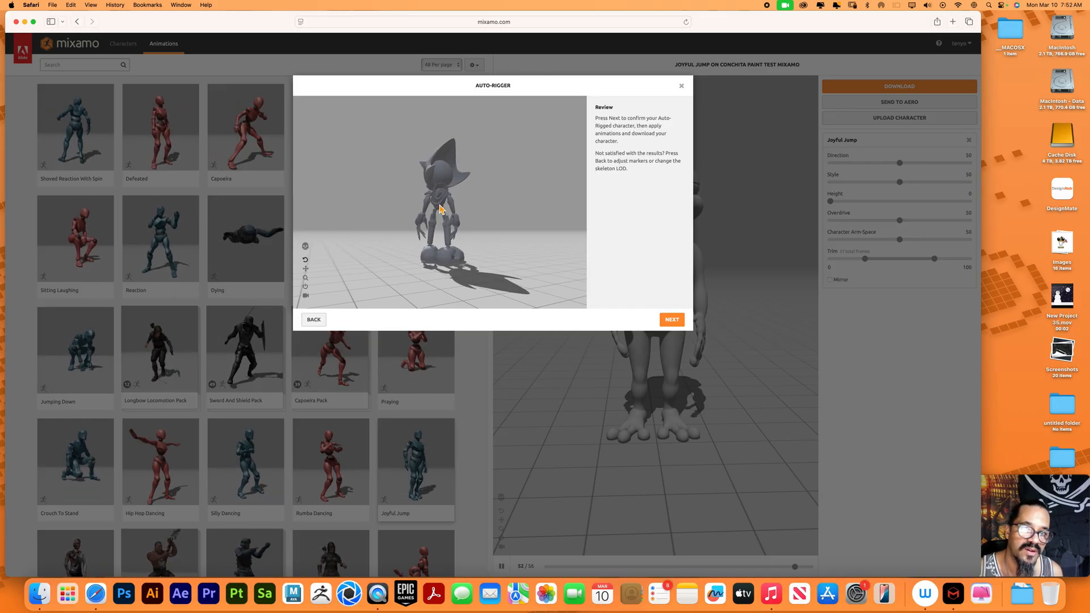
pyautogui.moveTo(435, 208); pyautogui.dragTo(454, 243)
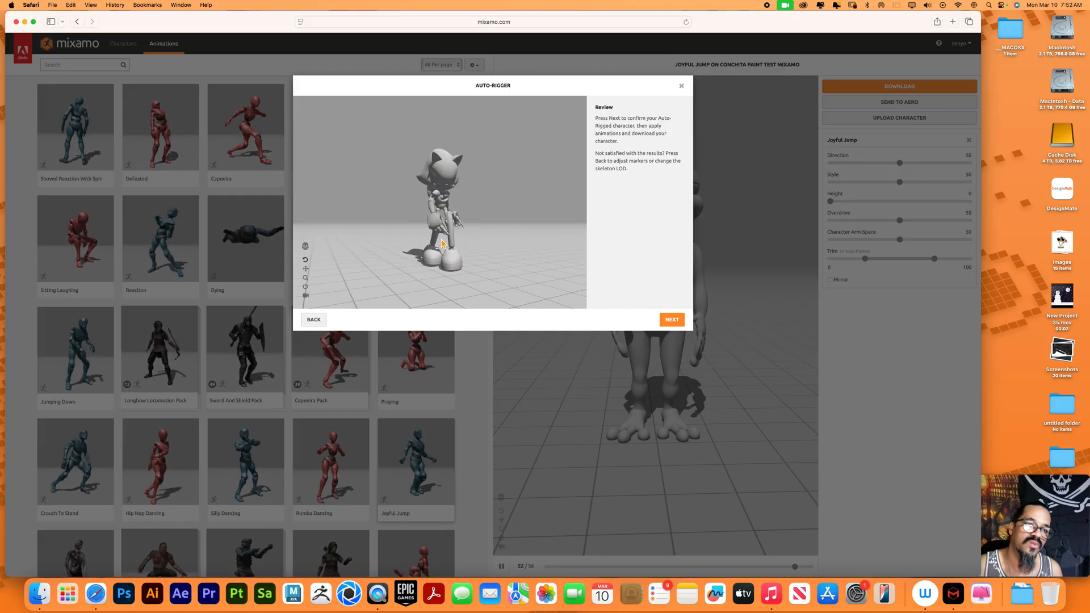
pyautogui.click(672, 320)
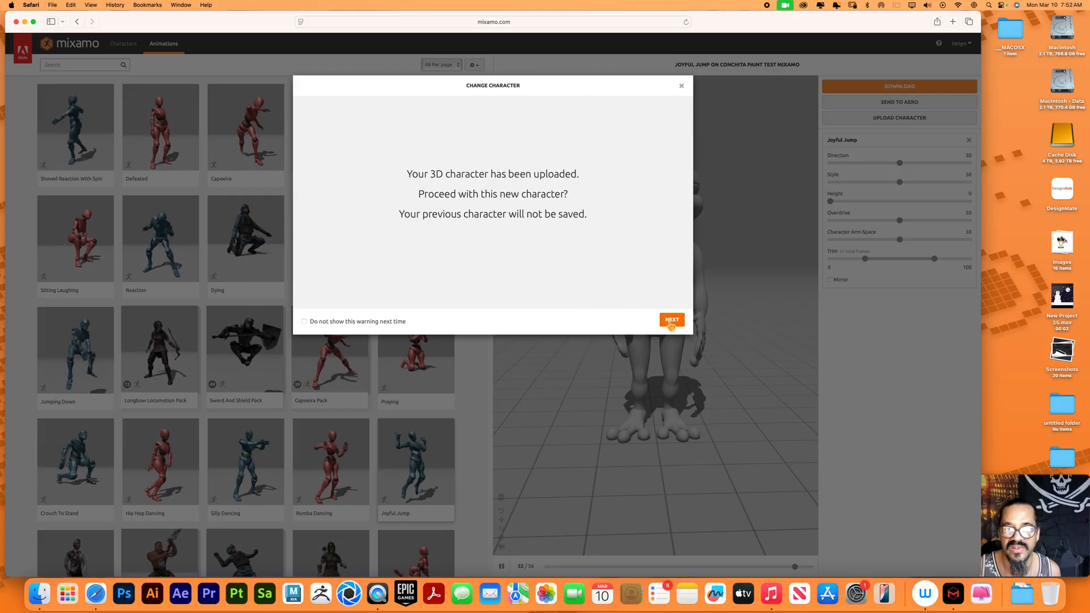
pyautogui.click(672, 320)
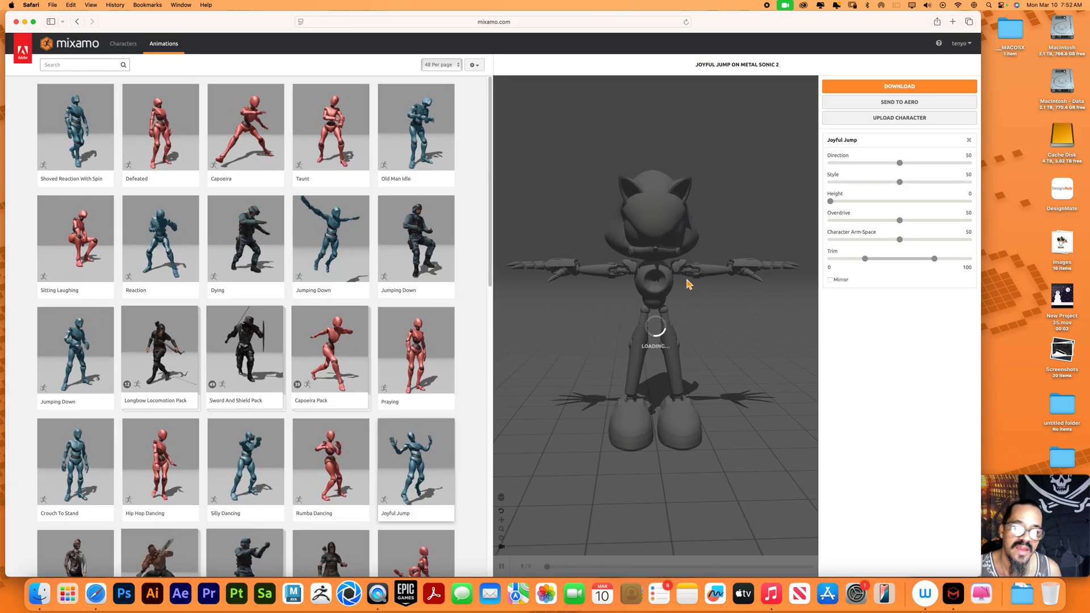
# Apply the Chapa-Giratoria animation from the second page of the animation library to Metal Sonic
pyautogui.moveTo(709, 360); pyautogui.dragTo(688, 351)
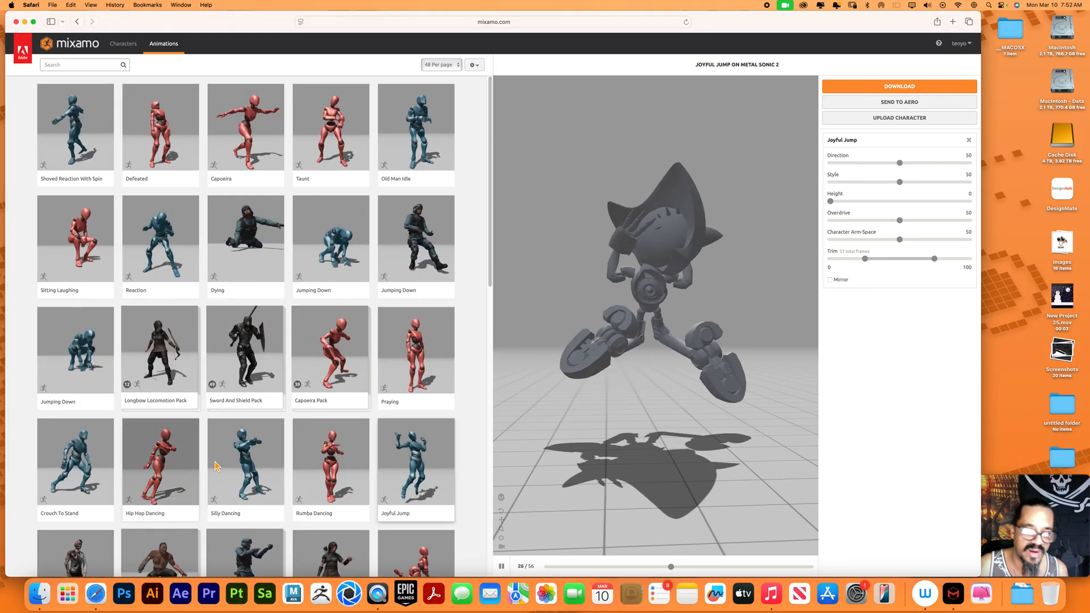
pyautogui.scroll(-3, 269, 423)
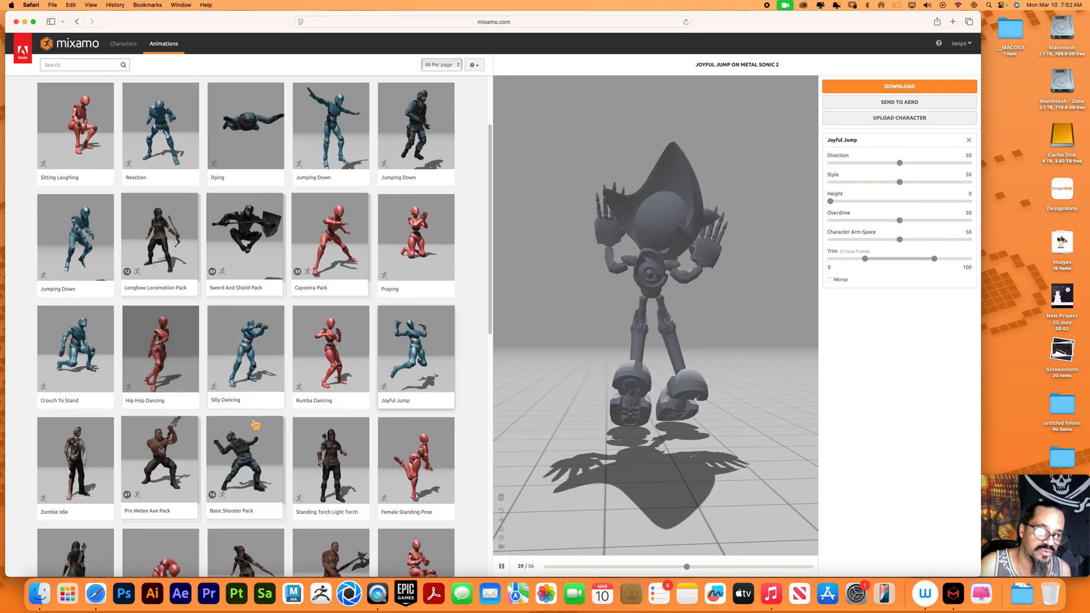
pyautogui.scroll(-6, 269, 423)
pyautogui.scroll(-4, 255, 425)
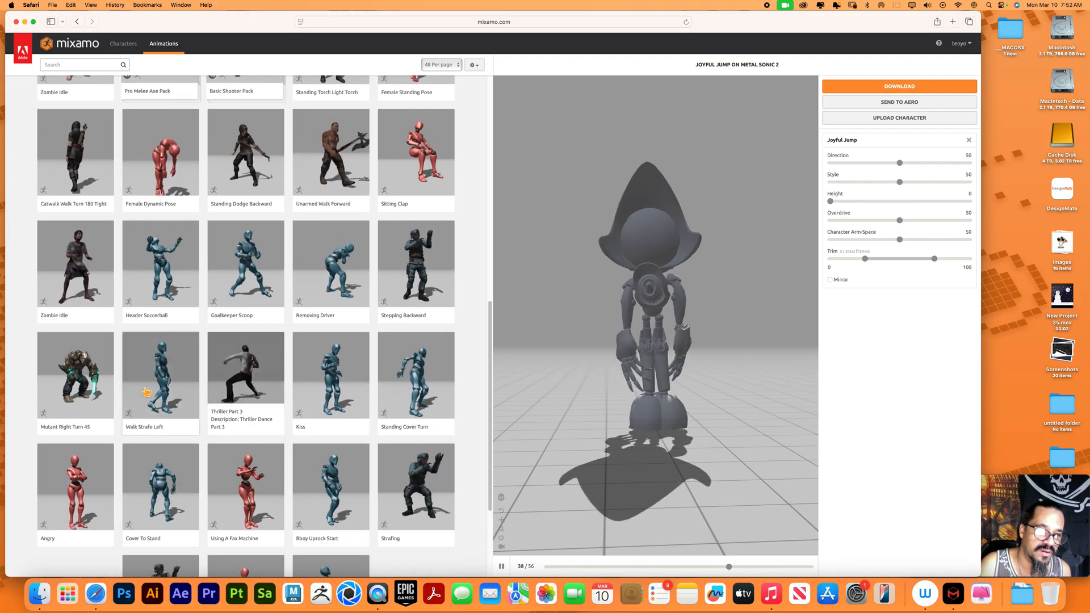
pyautogui.scroll(-3, 151, 391)
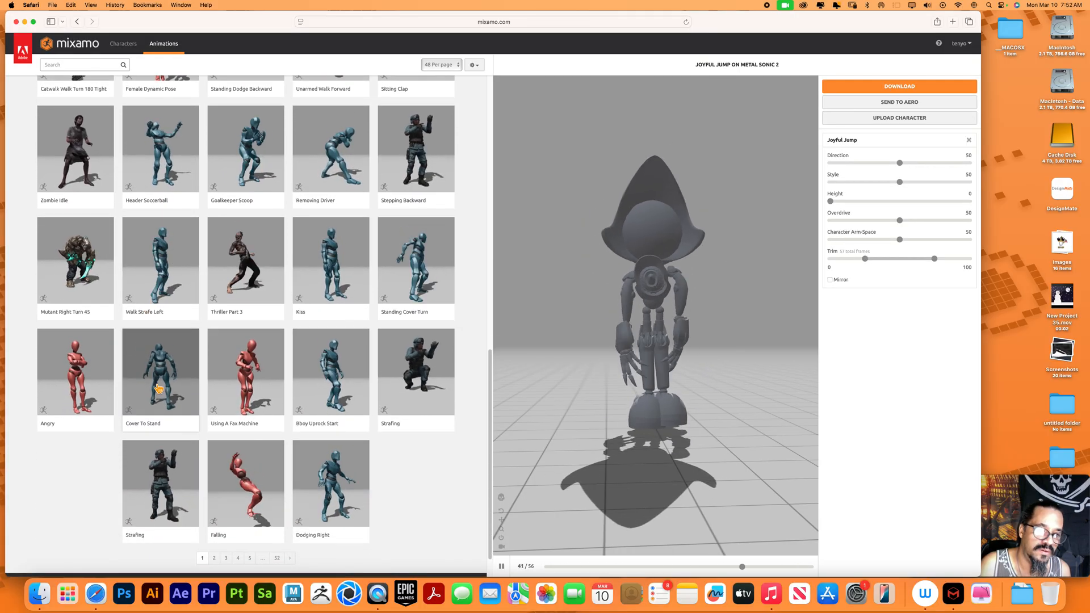
pyautogui.scroll(-1, 159, 389)
pyautogui.click(215, 531)
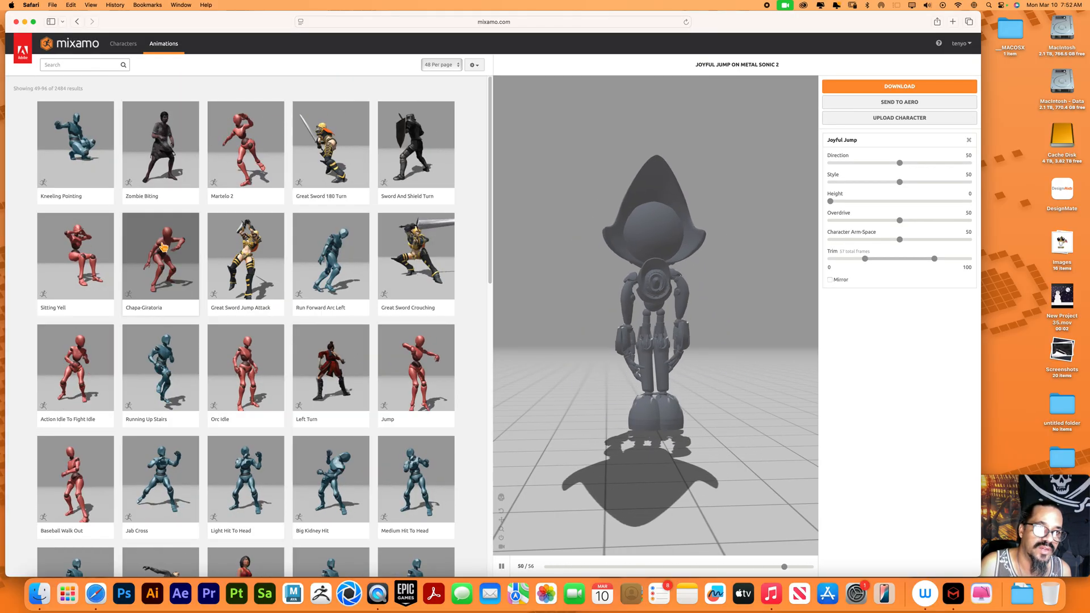
pyautogui.click(165, 257)
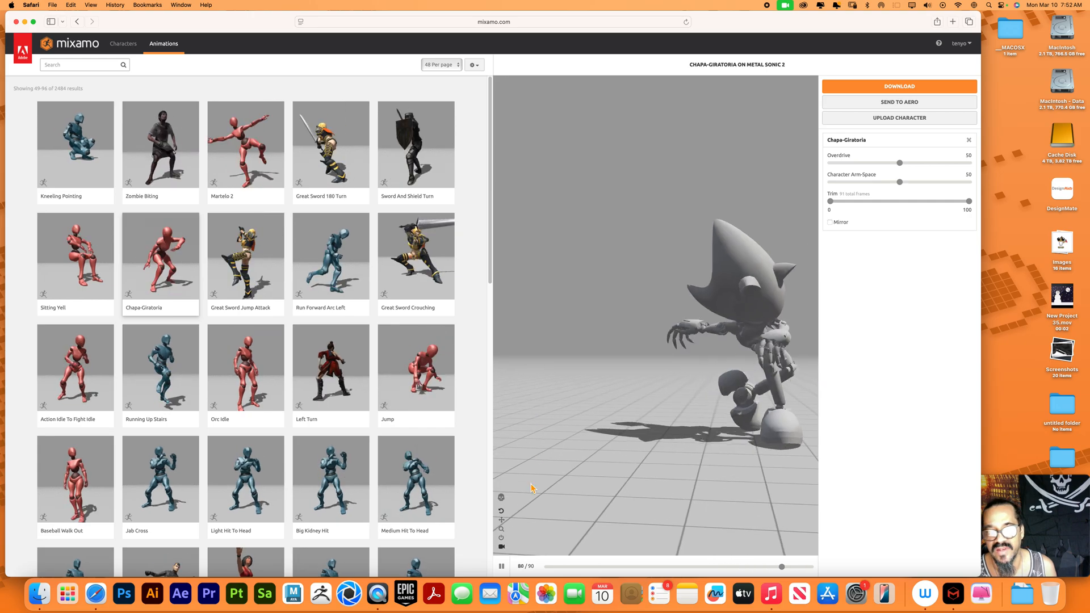
# Examine the Chapa-Giratoria animation on Metal Sonic from several angles and distances
pyautogui.click(504, 550)
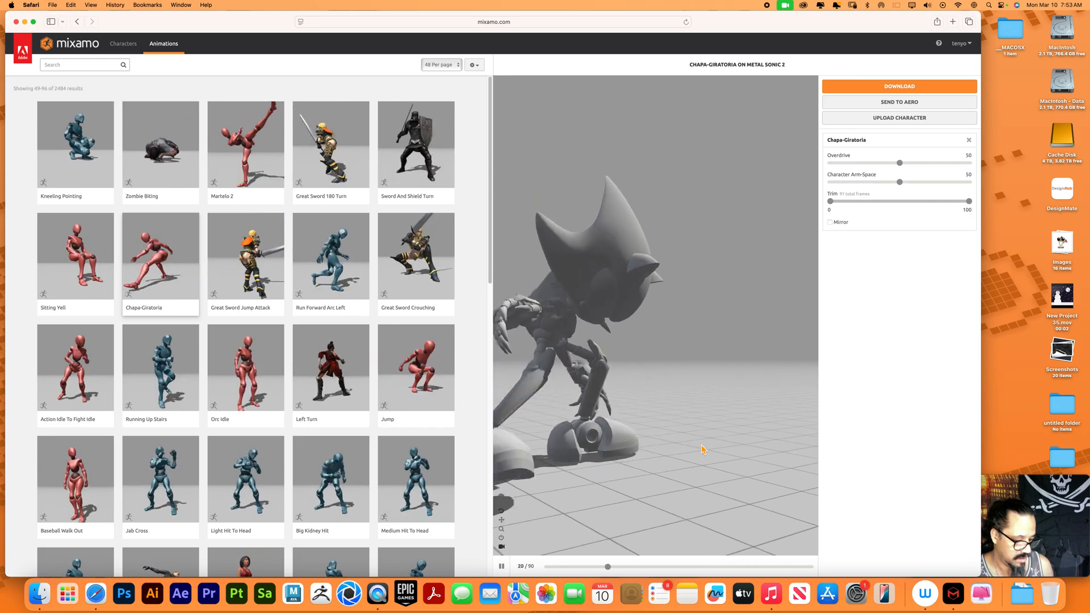
pyautogui.click(672, 436)
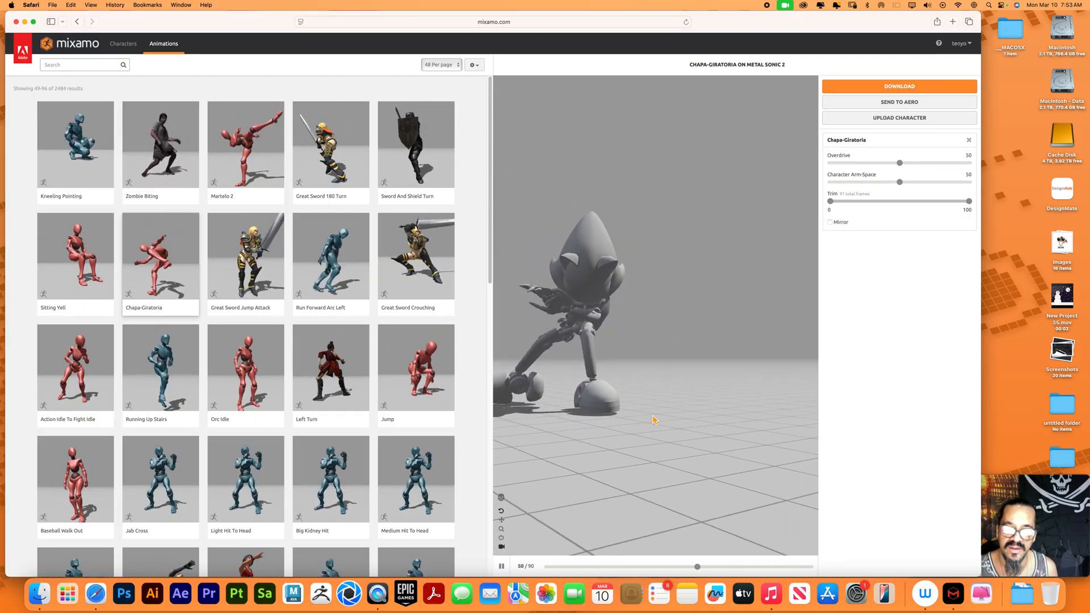
pyautogui.click(681, 407)
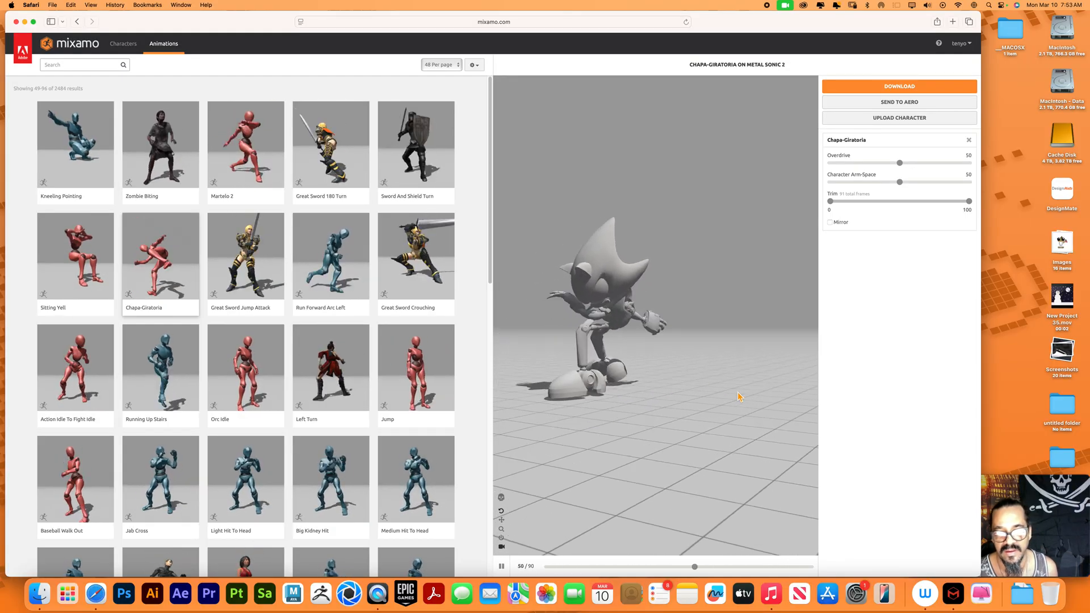
pyautogui.click(579, 470)
pyautogui.moveTo(580, 473); pyautogui.dragTo(667, 456)
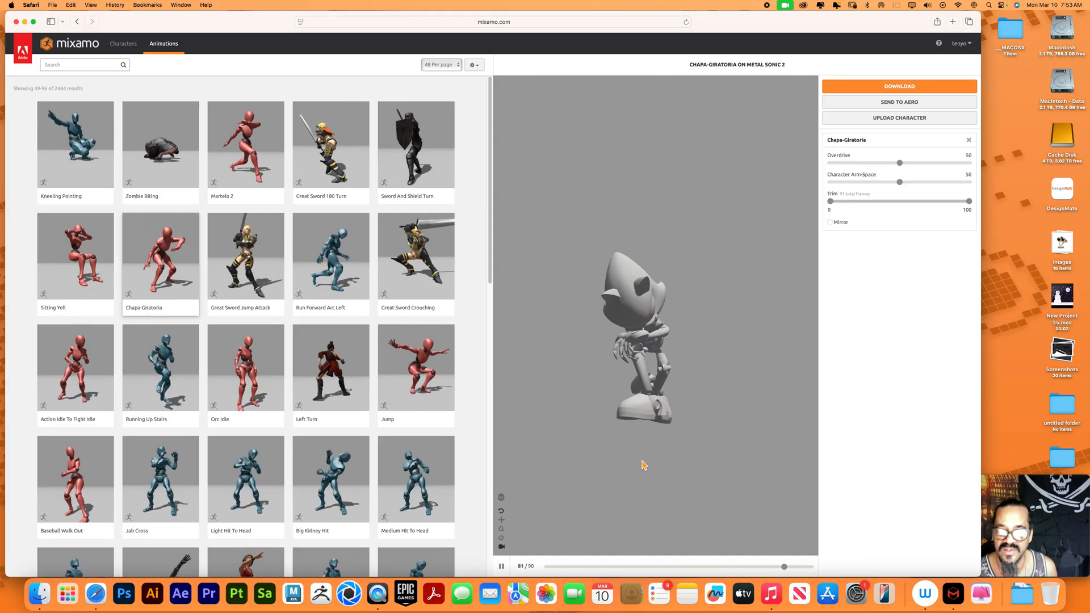
pyautogui.moveTo(690, 377); pyautogui.dragTo(707, 328)
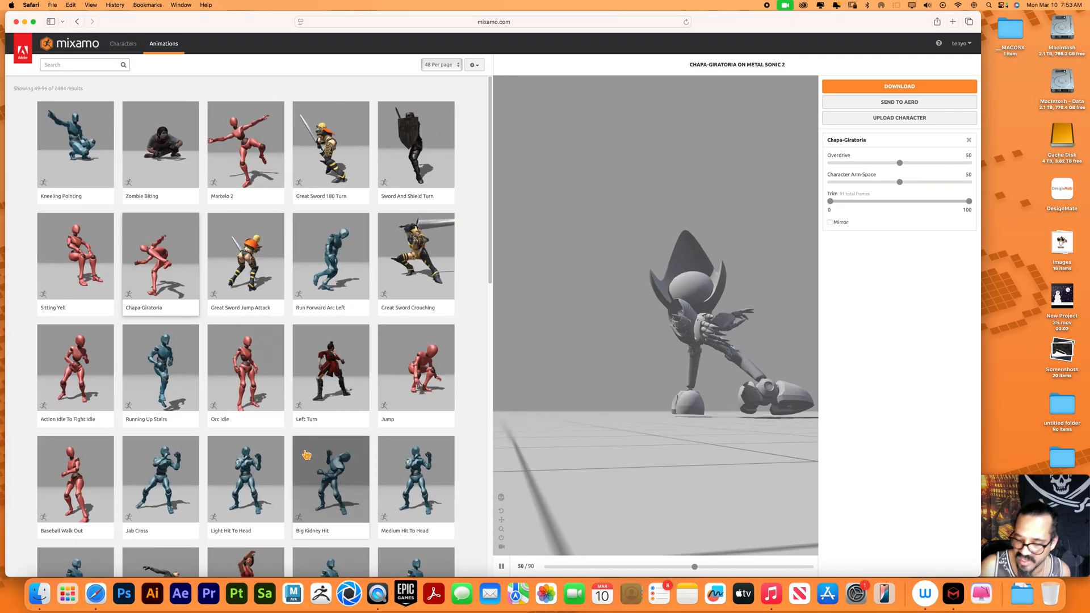
# Apply the Zombie Stumbling animation from the library to Metal Sonic and view it from a higher angle
pyautogui.scroll(-3, 235, 429)
pyautogui.scroll(-2, 235, 428)
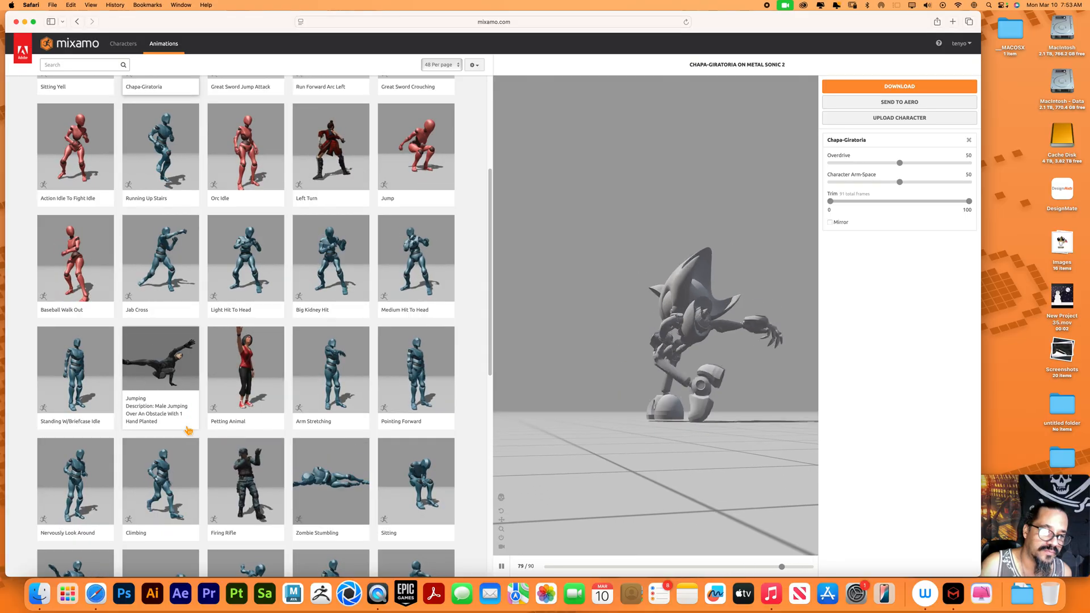
pyautogui.scroll(-3, 188, 431)
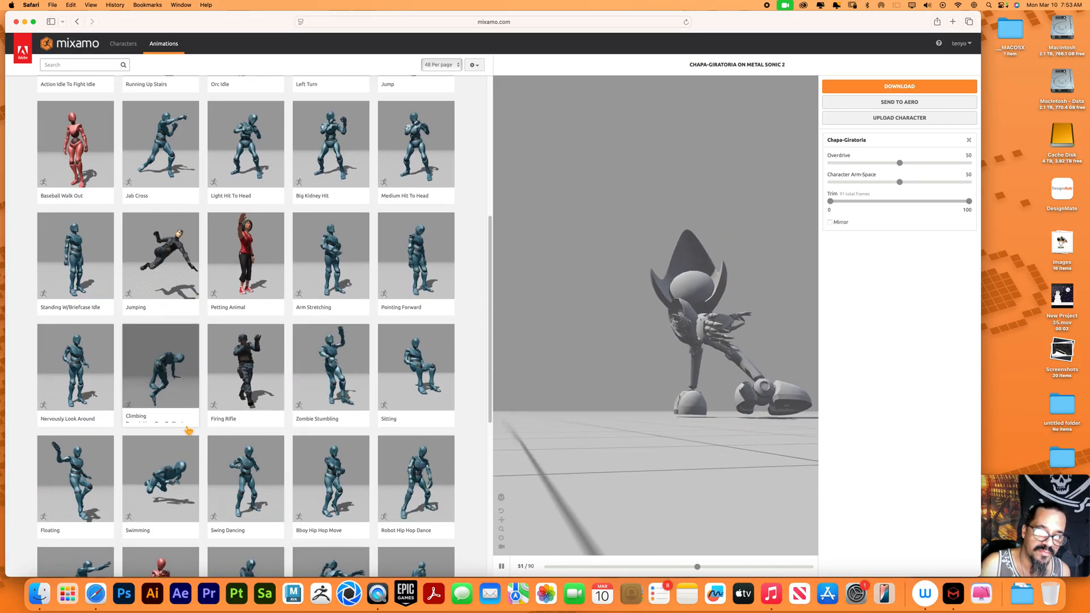
pyautogui.click(340, 365)
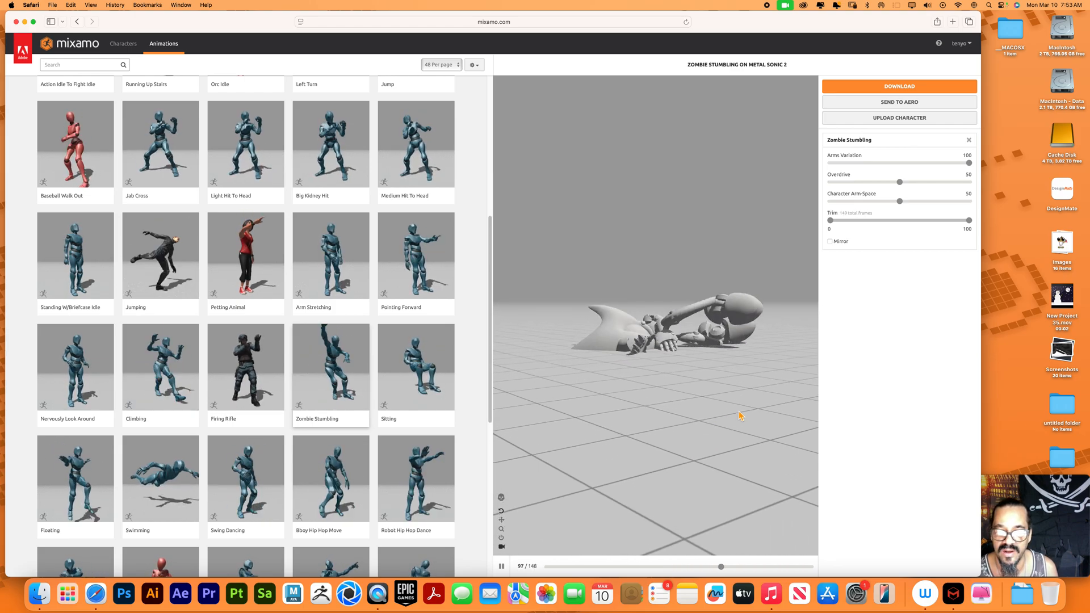
pyautogui.moveTo(735, 426); pyautogui.dragTo(725, 437)
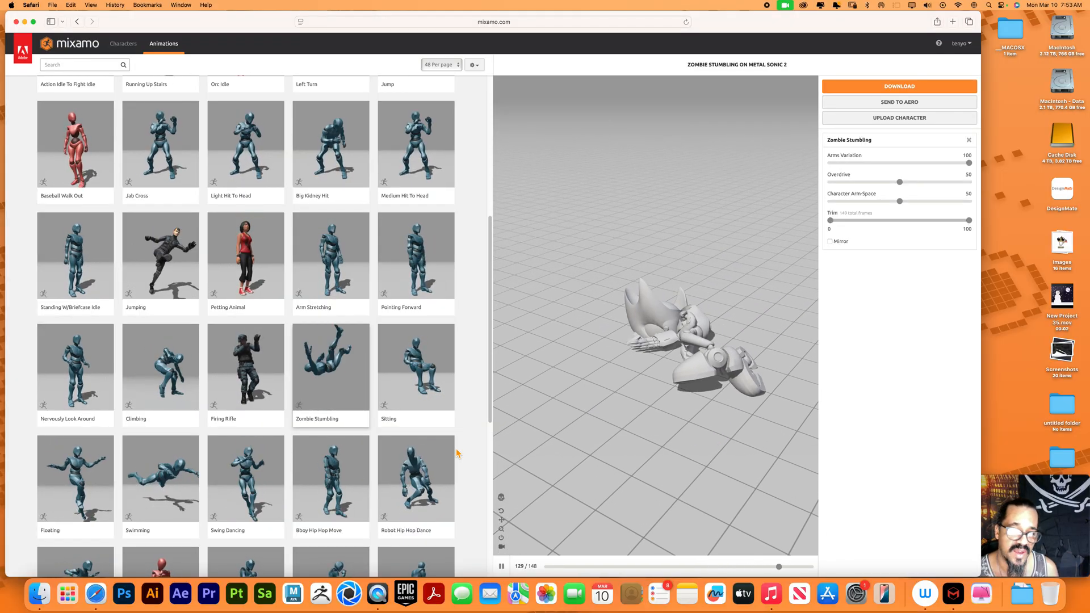
# Apply the Sitting animation to Metal Sonic and set its Character Arm-Space to 83
pyautogui.click(424, 367)
pyautogui.click(455, 365)
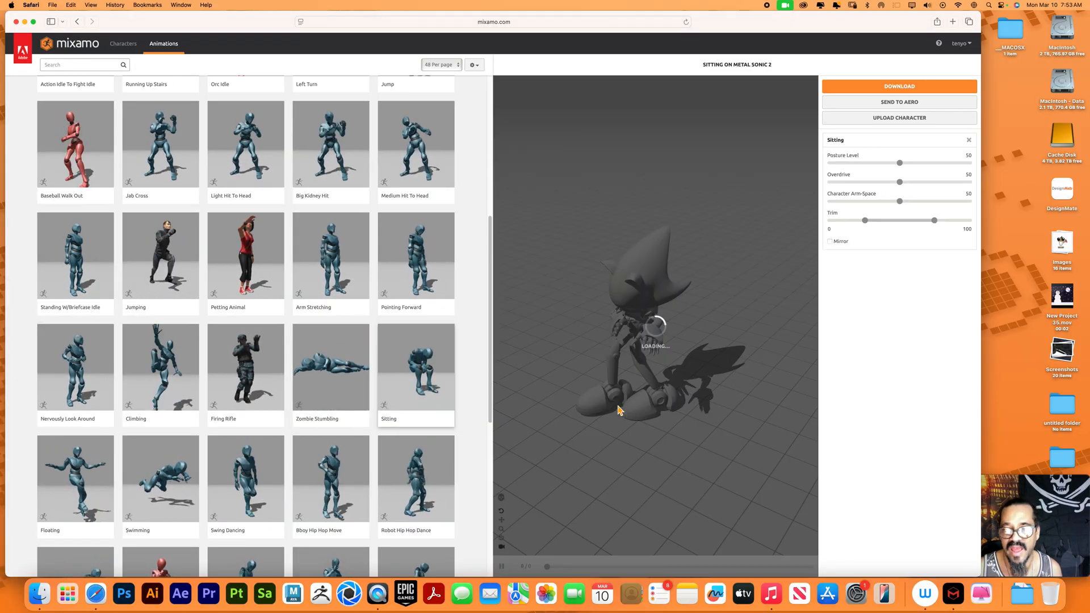
pyautogui.moveTo(899, 201); pyautogui.dragTo(931, 201)
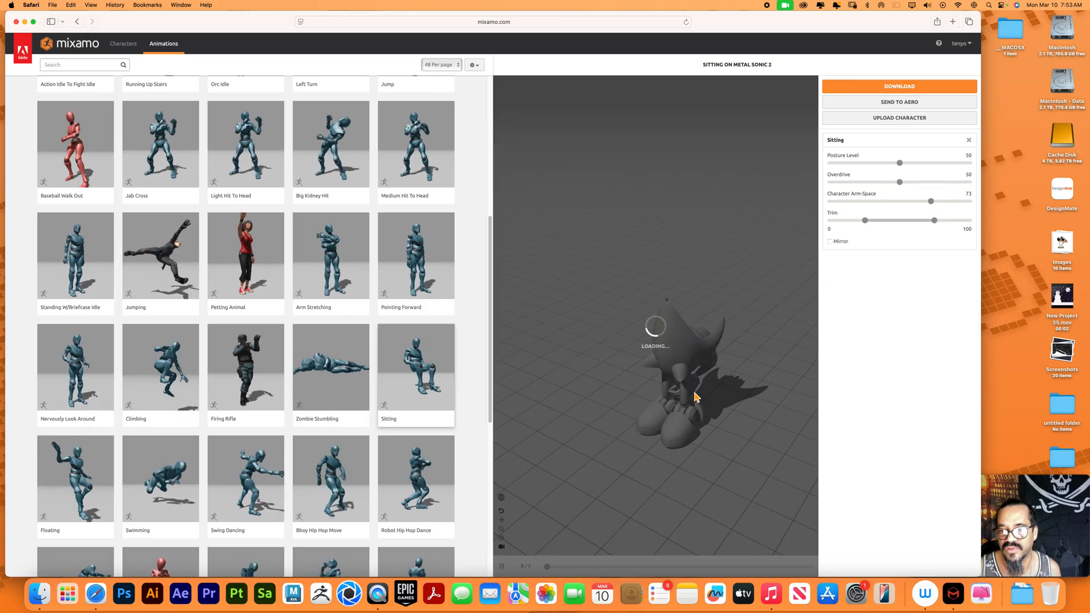
pyautogui.moveTo(629, 408); pyautogui.dragTo(651, 408)
pyautogui.moveTo(931, 202); pyautogui.dragTo(947, 202)
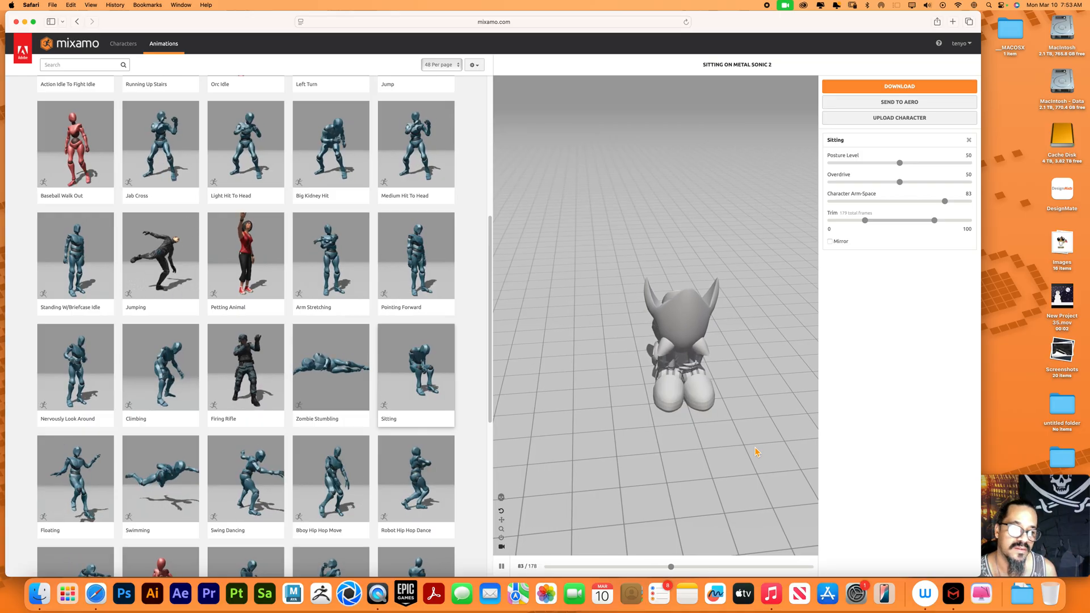
pyautogui.moveTo(756, 452); pyautogui.dragTo(718, 415)
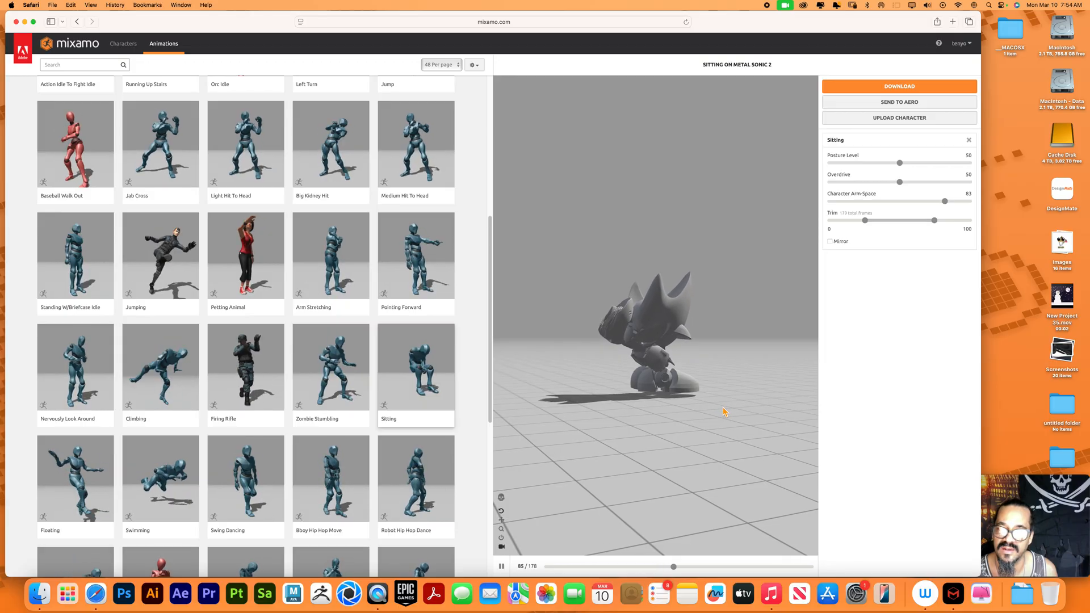
# Apply the Swimming animation to Metal Sonic and set its Character Arm-Space to 80
pyautogui.click(164, 475)
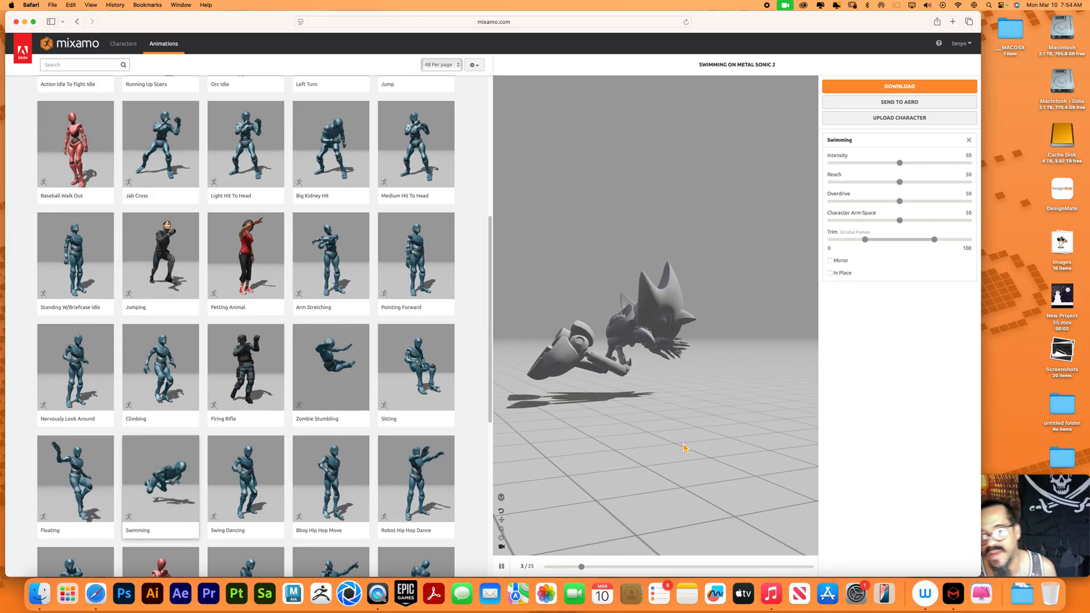
pyautogui.moveTo(675, 427); pyautogui.dragTo(716, 426)
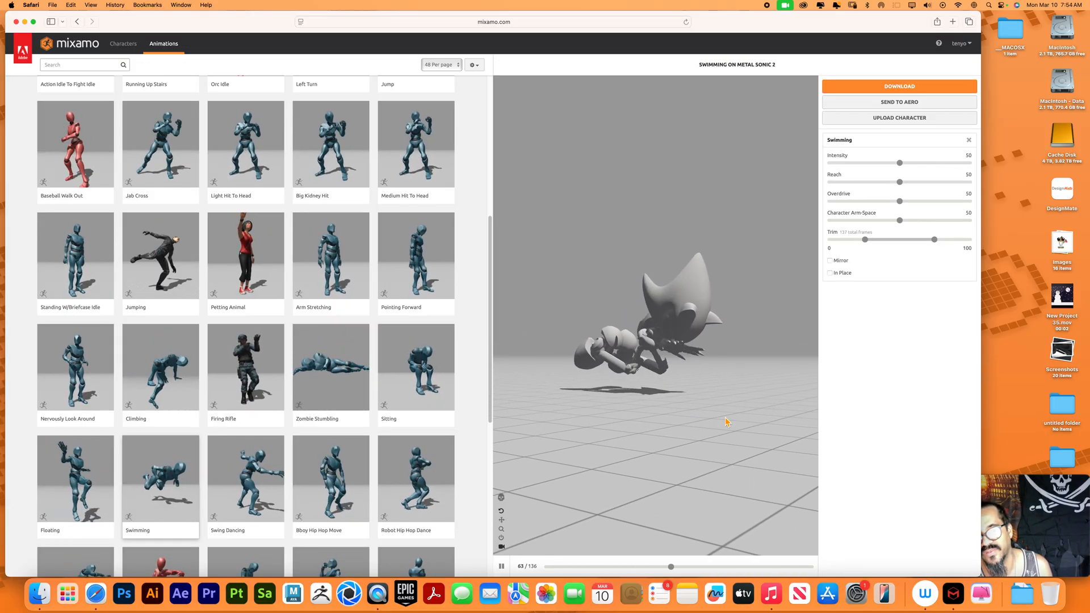
pyautogui.click(901, 220)
pyautogui.moveTo(901, 220); pyautogui.dragTo(942, 221)
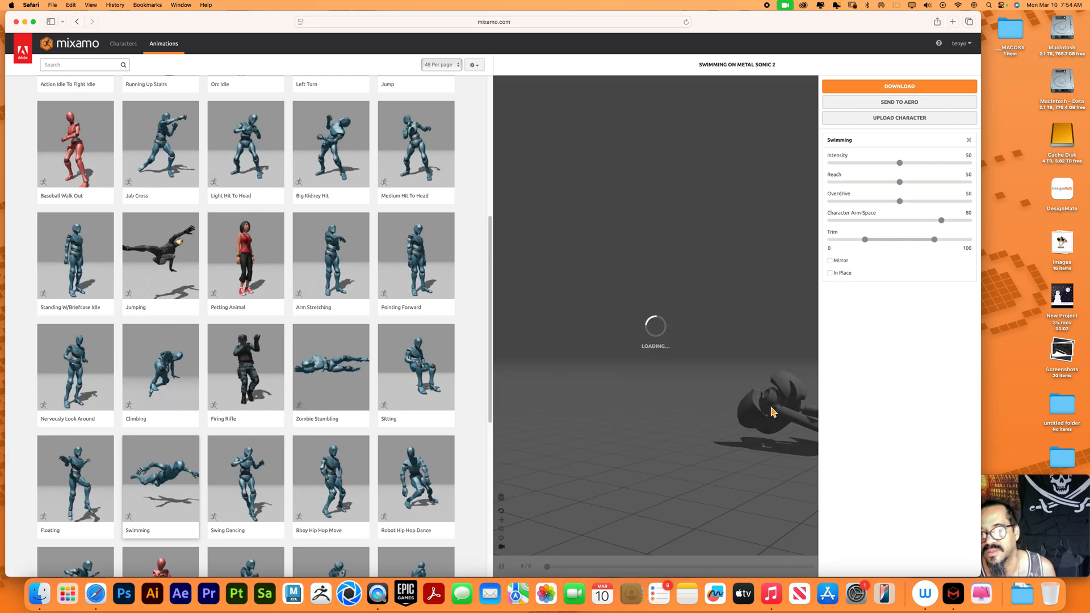
# Try a Reach of 16 for the Swimming animation, set it to 76, and check the character from below
pyautogui.moveTo(900, 182); pyautogui.dragTo(856, 187)
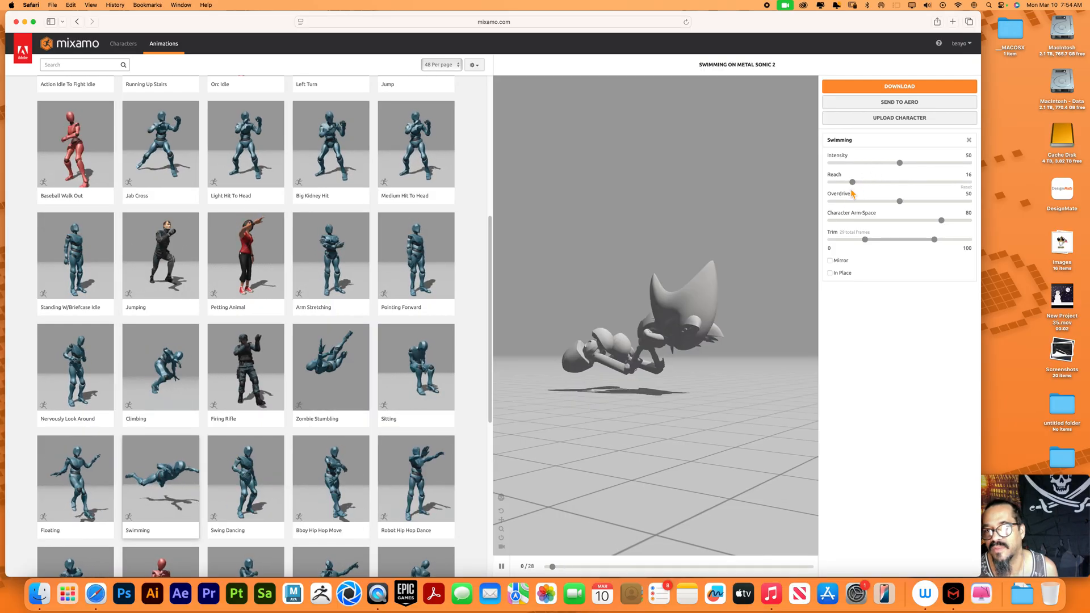
pyautogui.moveTo(855, 188); pyautogui.dragTo(935, 189)
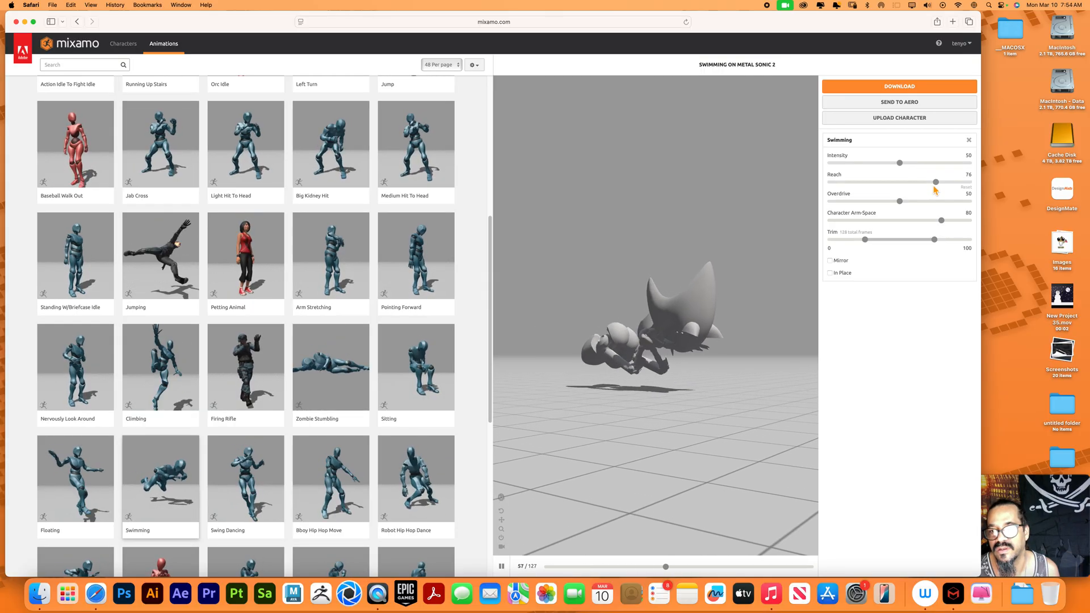
pyautogui.moveTo(730, 409); pyautogui.dragTo(710, 372)
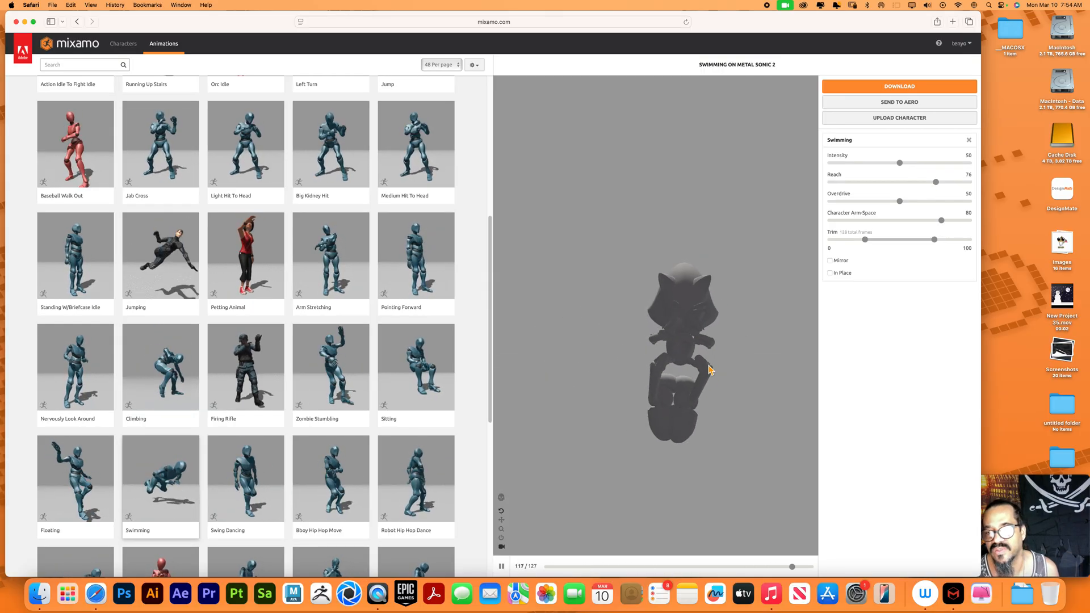
# Try a Character Arm-Space of 100 on the Swimming animation, return it to 50, and pause the playback
pyautogui.moveTo(942, 220); pyautogui.dragTo(971, 225)
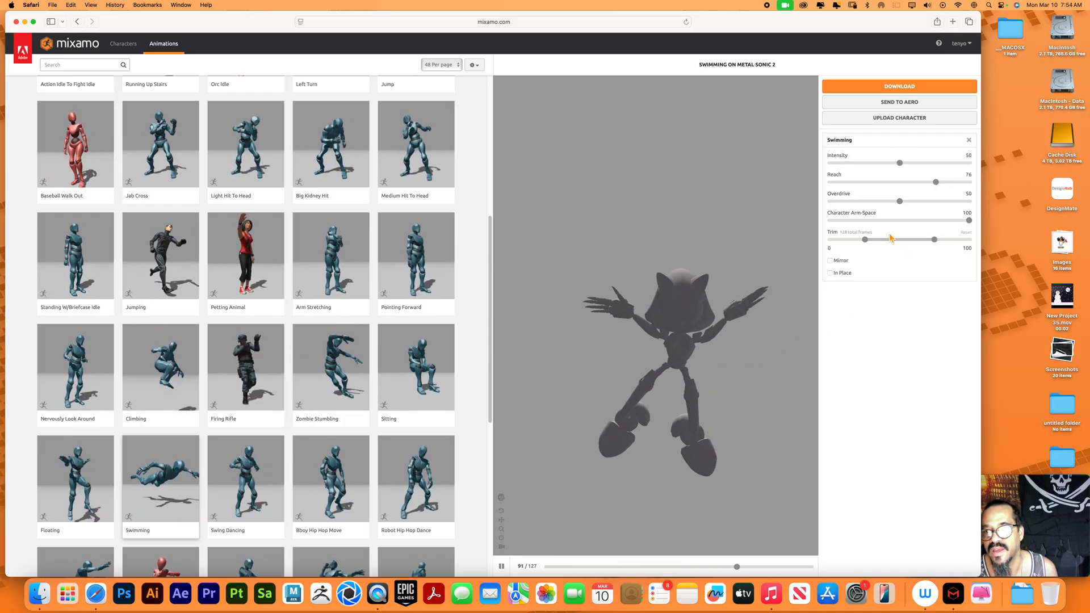
pyautogui.click(970, 220)
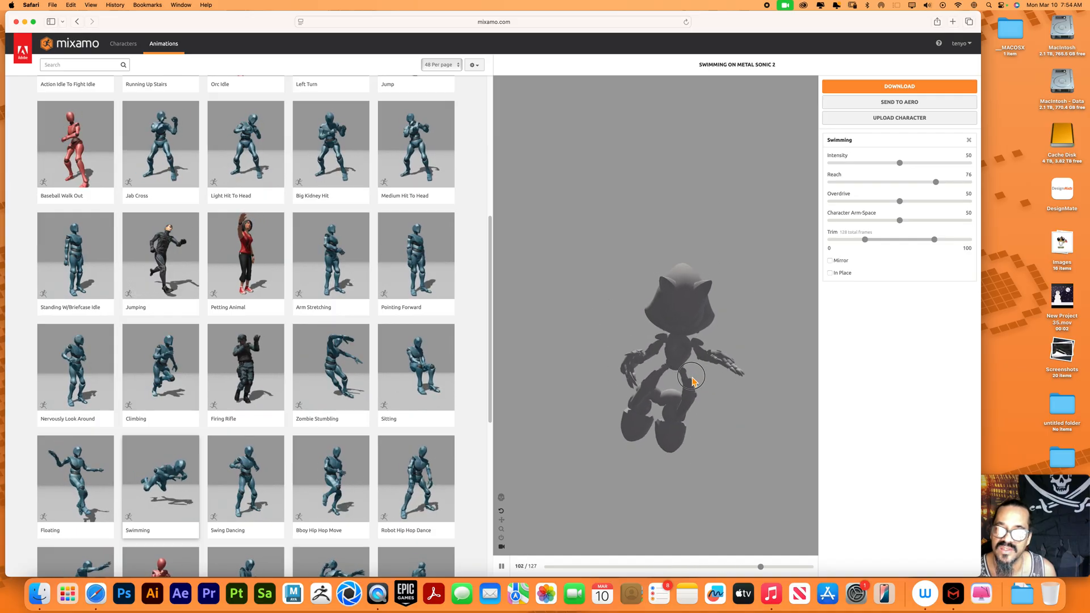
pyautogui.moveTo(747, 393); pyautogui.dragTo(726, 385)
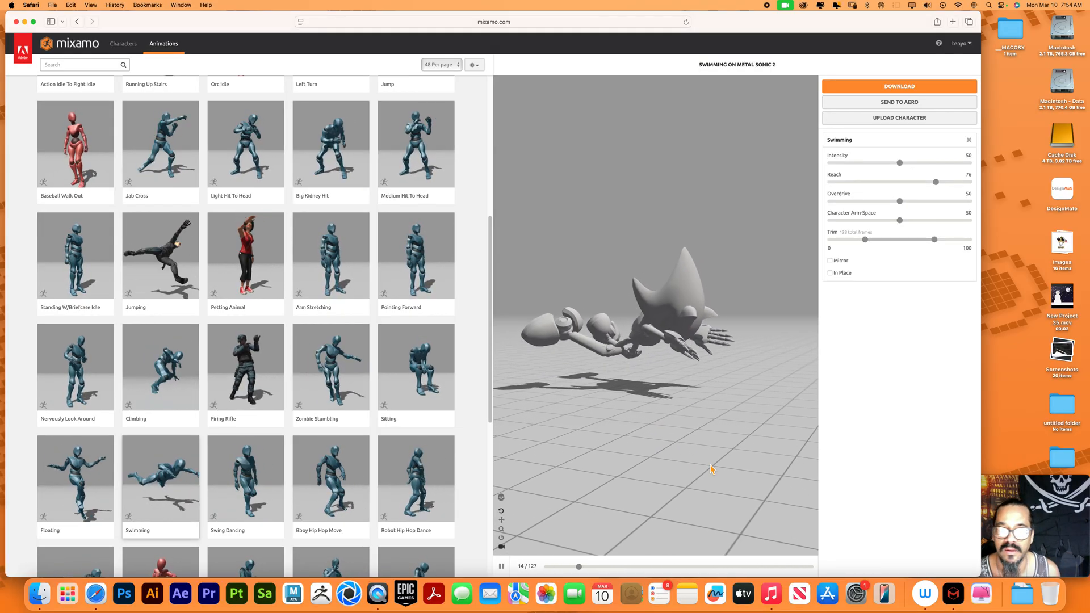
pyautogui.click(502, 566)
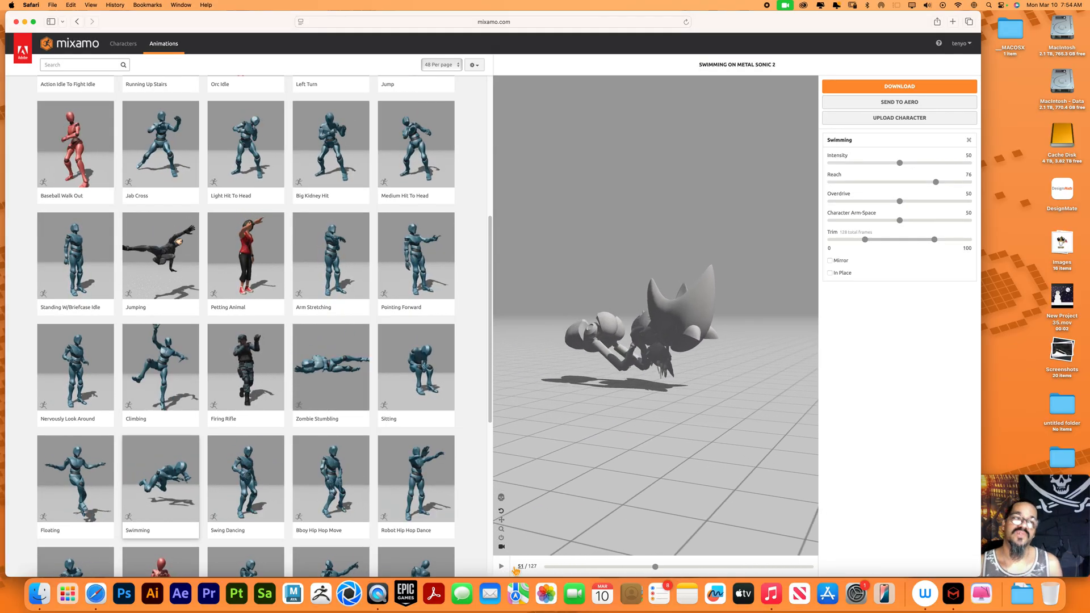